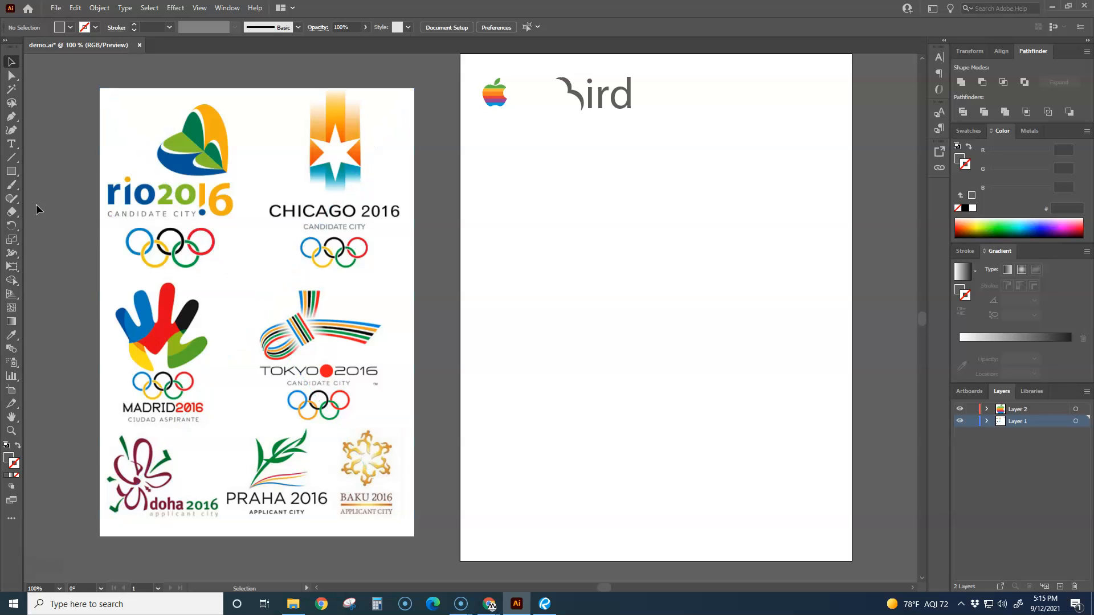
Create point text below the Bird logo containing four lines of random filler characters.
left_click(11, 146)
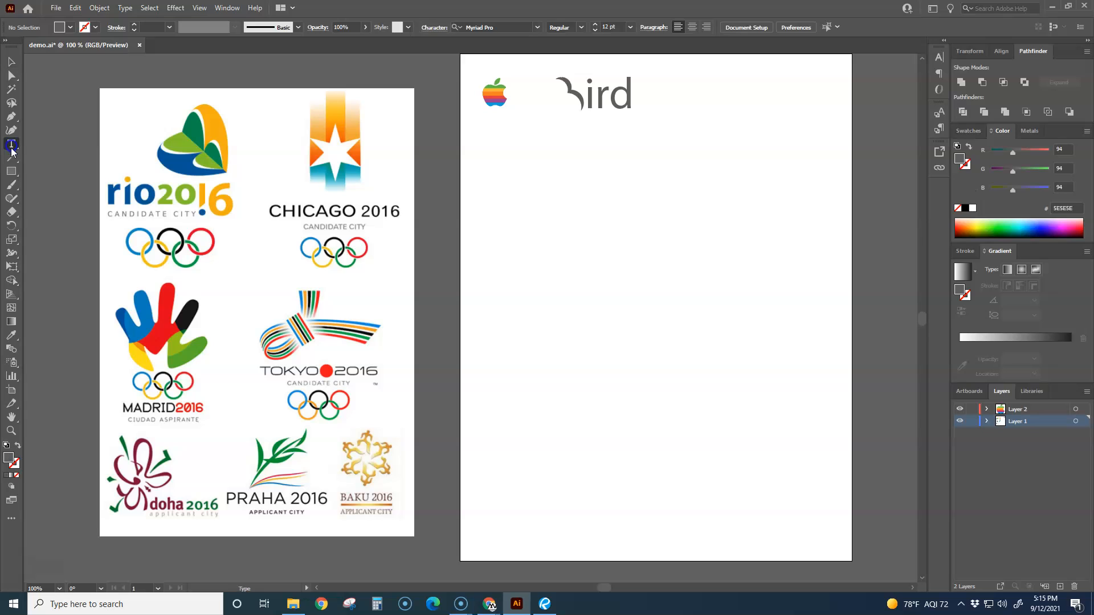
left_click_drag(12, 144, 70, 147)
left_click(540, 204)
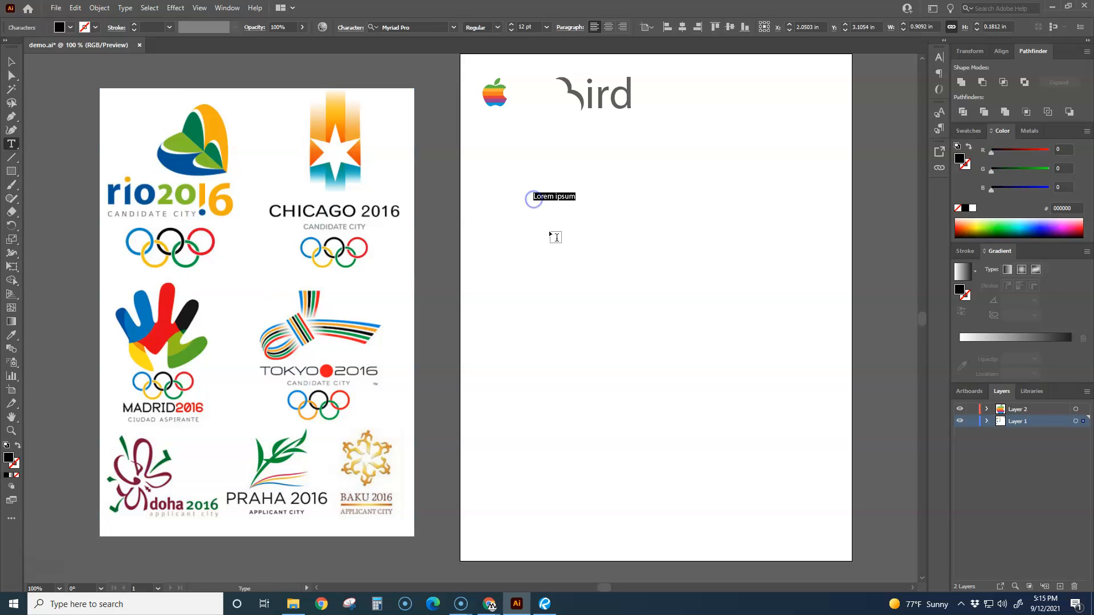
type("lkasjdf")
type(";alskdjf;laskj")
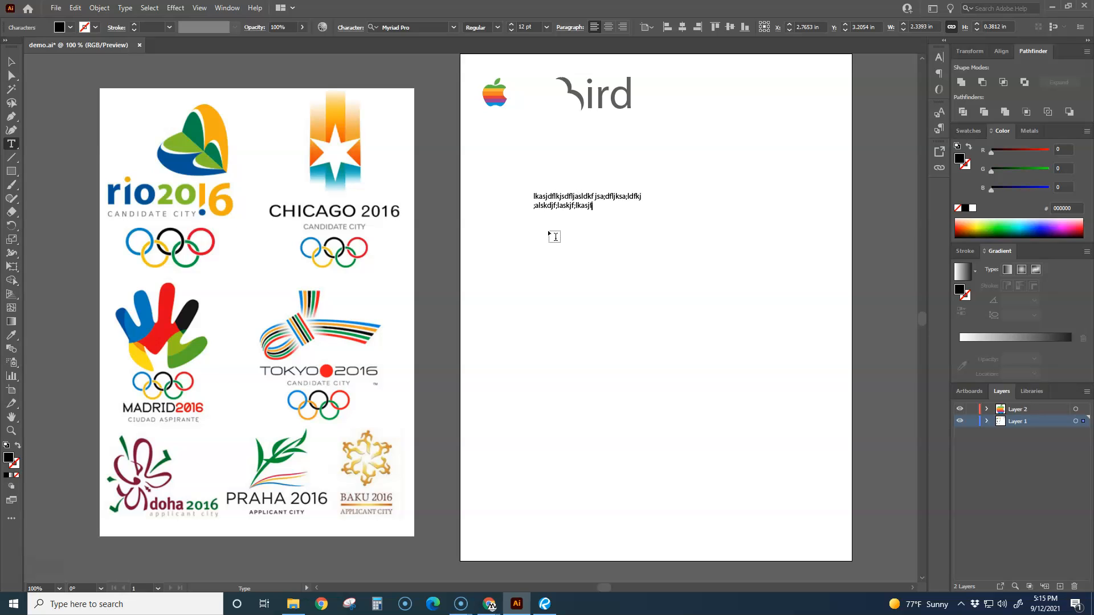
type("sjdfl;asjkfd")
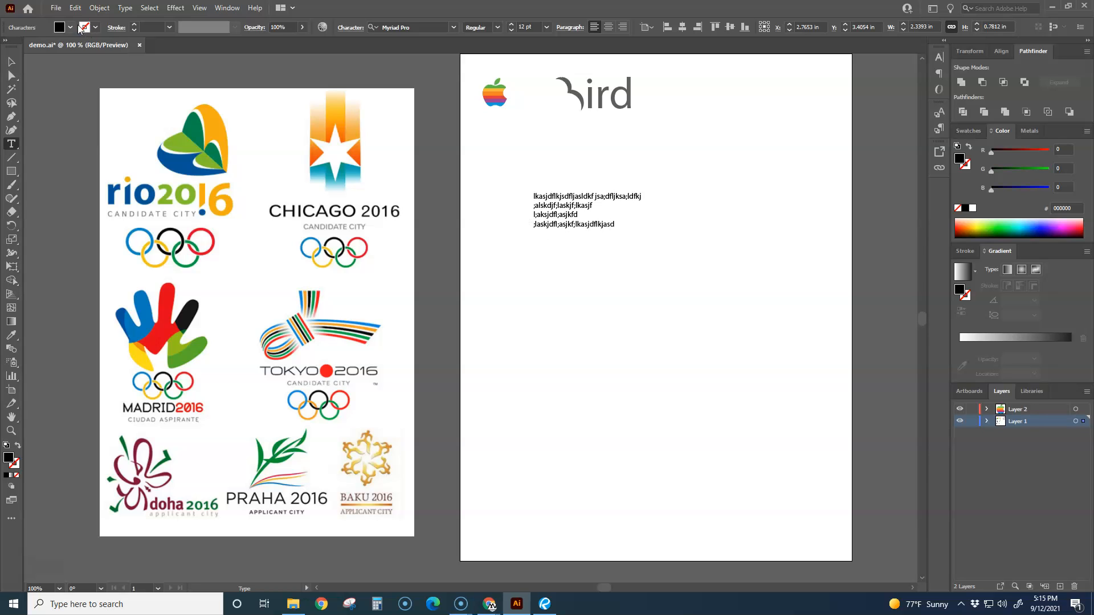
Scale the point text up proportionally to about 16.5 pt and move it slightly upward on the artboard.
left_click(10, 63)
left_click(582, 296)
left_click(581, 222)
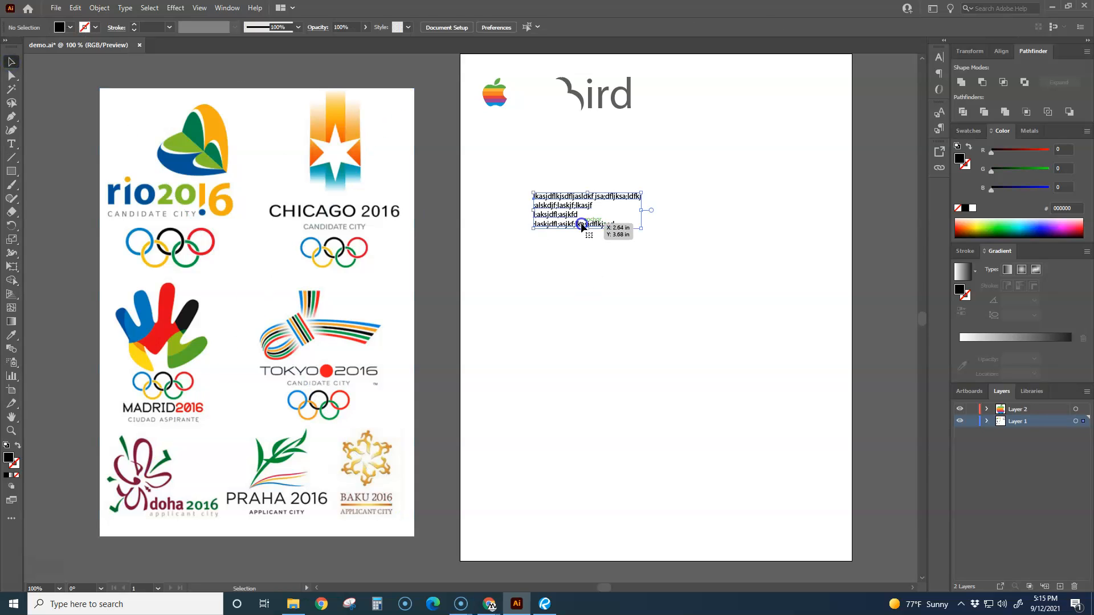
left_click_drag(642, 230, 681, 279)
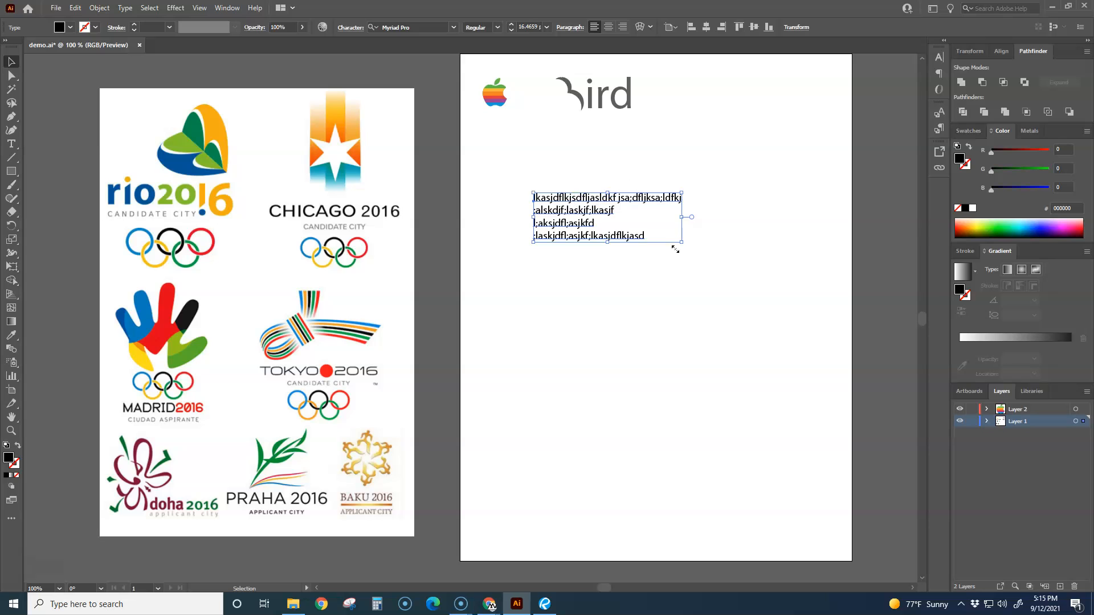
left_click(650, 284)
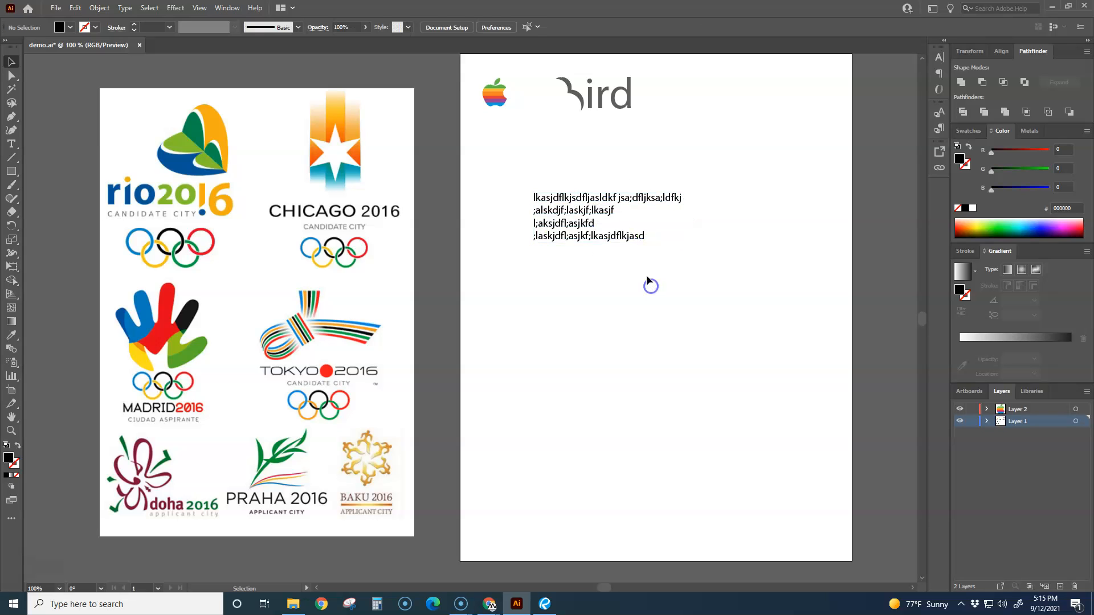
left_click_drag(558, 227, 560, 213)
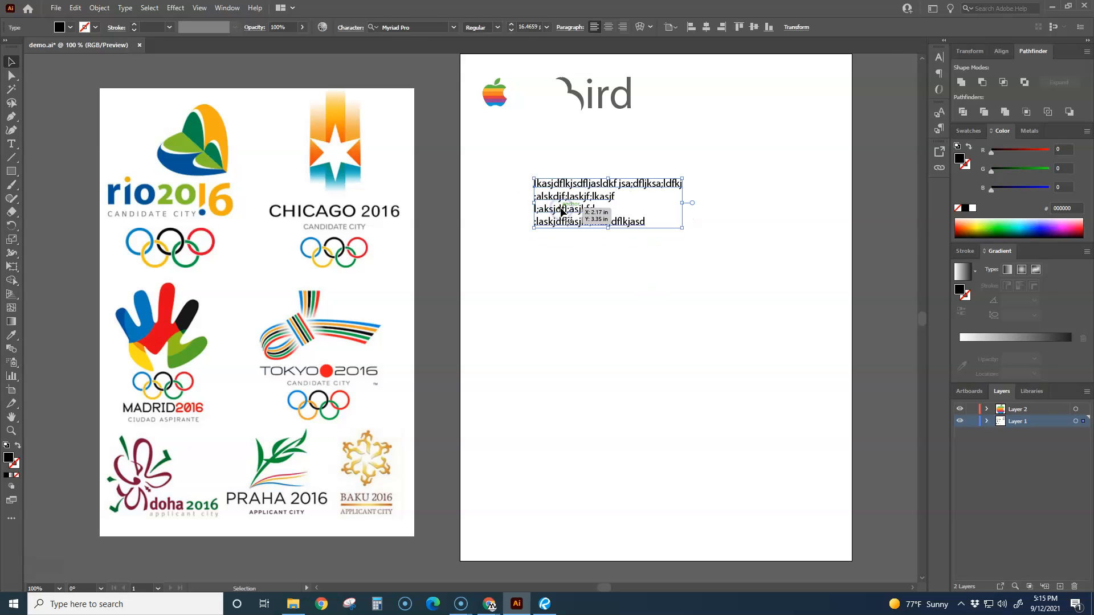
Draw an area text frame below the point text and fill it with four lines of random filler characters.
left_click(11, 143)
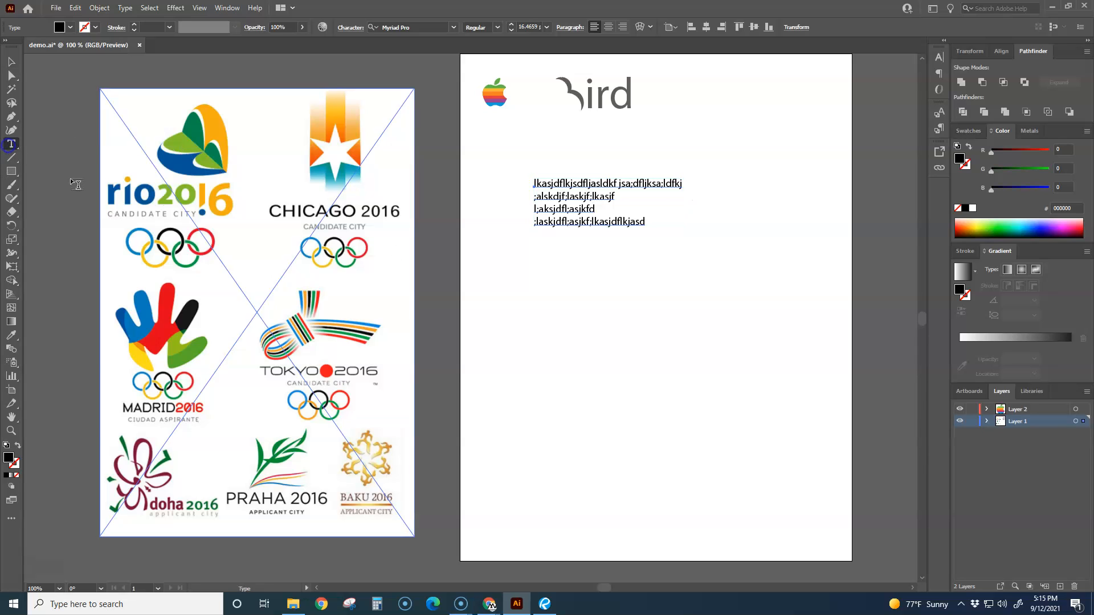
left_click_drag(536, 244, 720, 339)
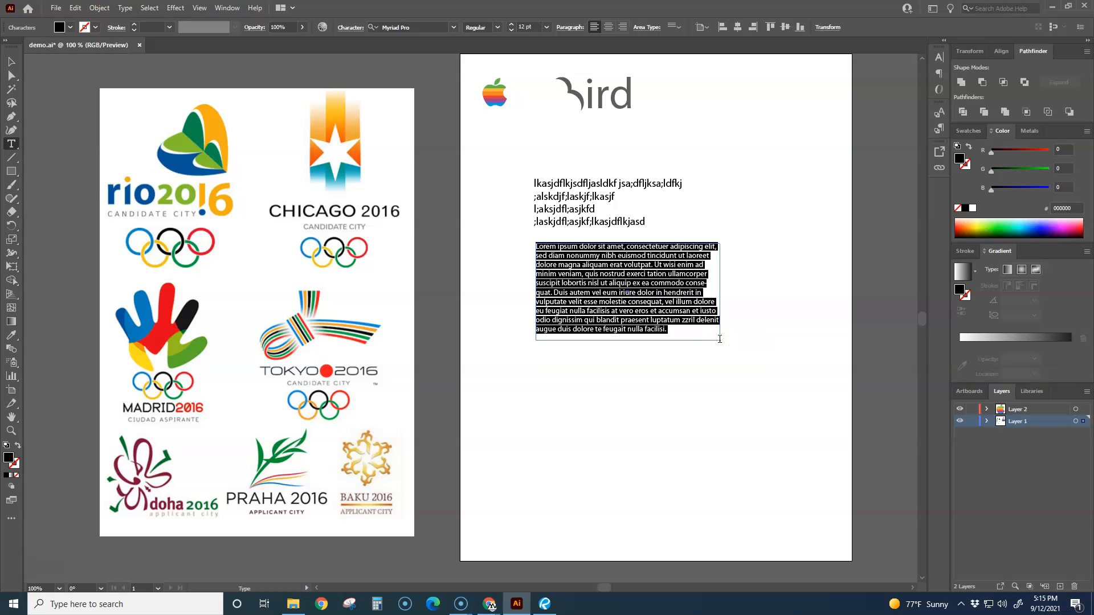
type("lkjasdfl;kjsadfjk;ldfjl;ajfsakjfd;lkjl;jdsf")
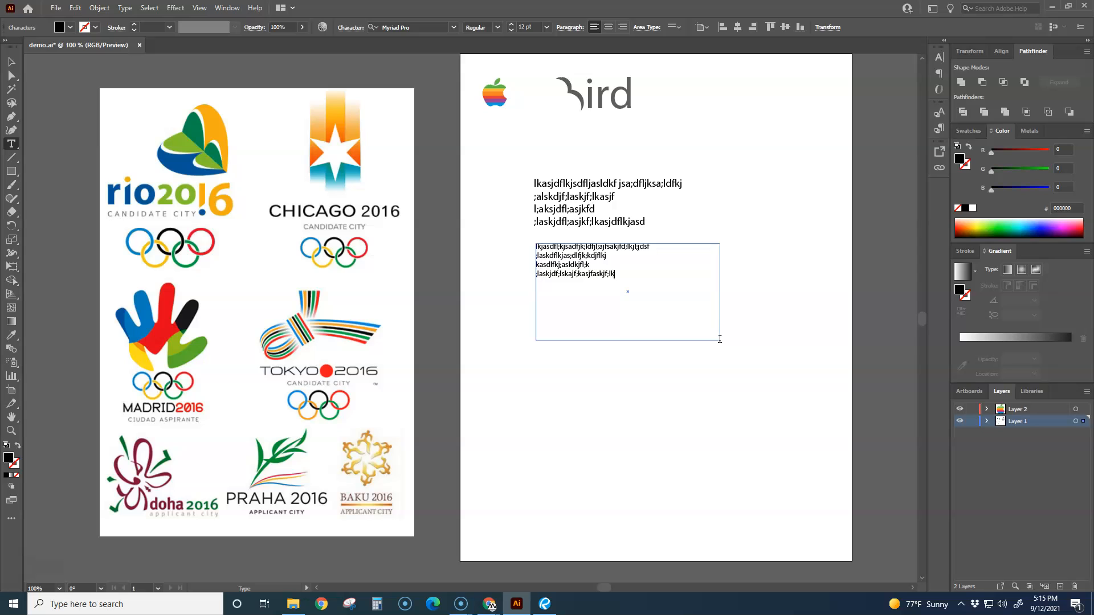
left_click(11, 61)
left_click(500, 383)
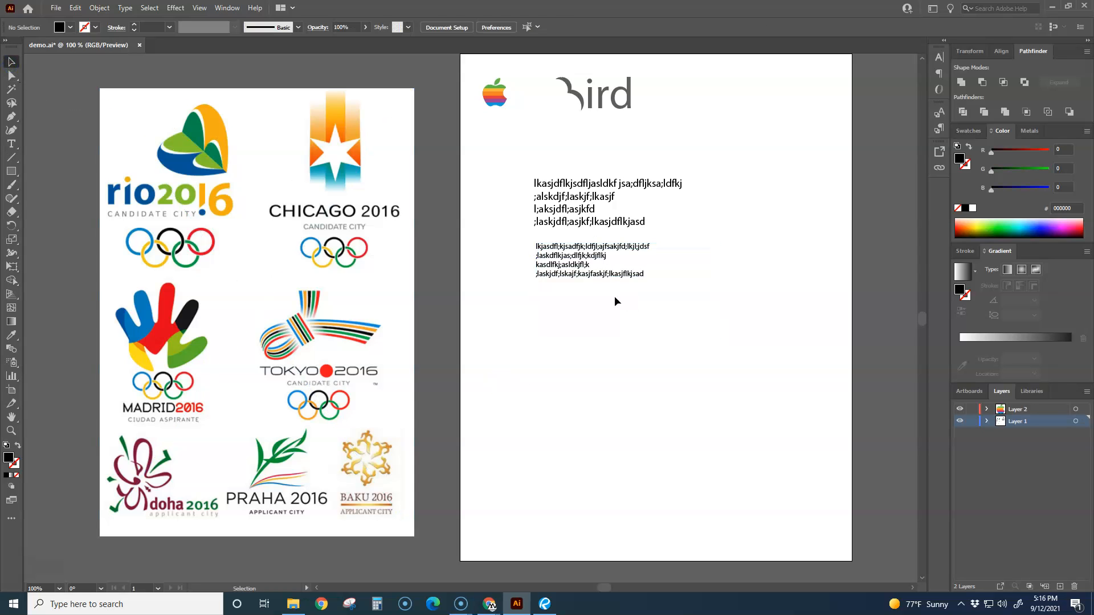
Scale the upper point text down to about 14.7 pt using its bounding box.
scroll(607, 290, "up", 1)
left_click_drag(599, 290, 526, 388)
left_click(524, 280)
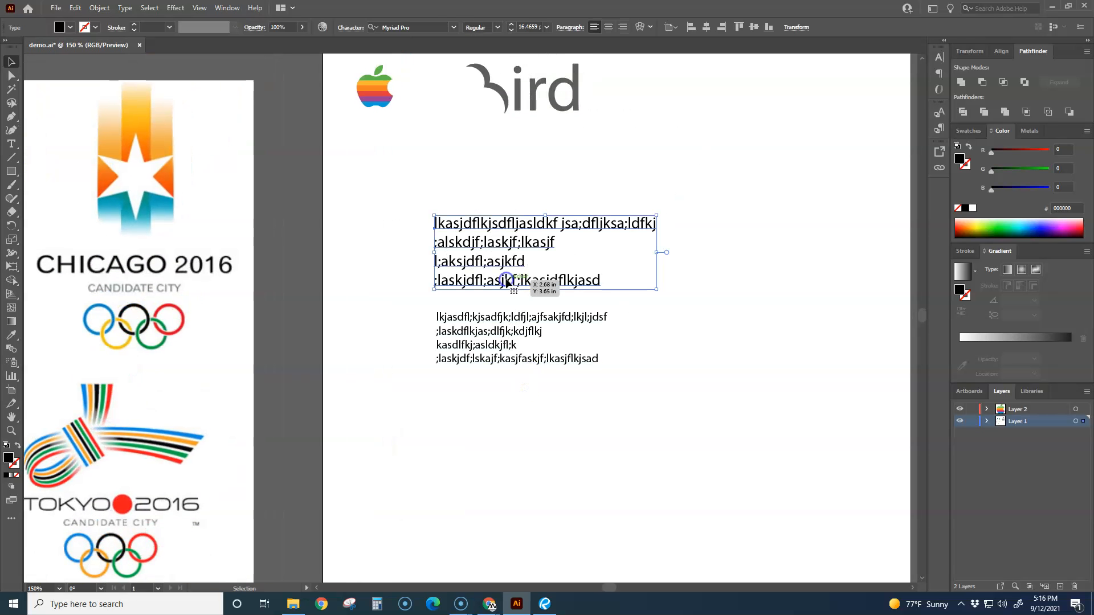
left_click_drag(658, 214, 630, 217)
left_click(554, 395)
Resize the lower area text frame into a wide, shallow box that just encloses its four lines.
left_click(546, 365)
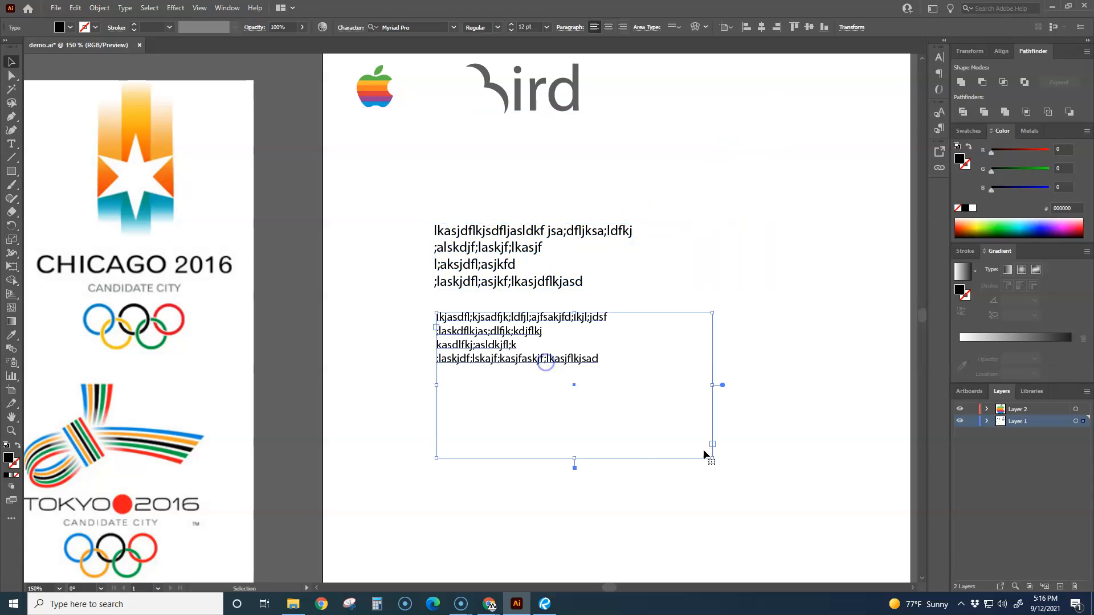
left_click_drag(712, 444, 753, 463)
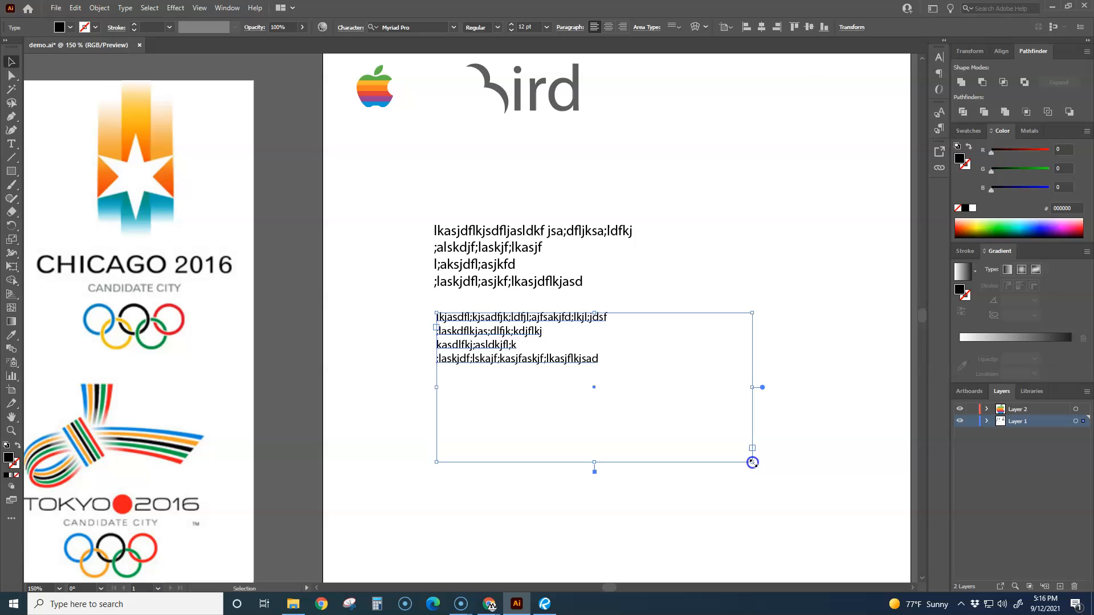
left_click(728, 283)
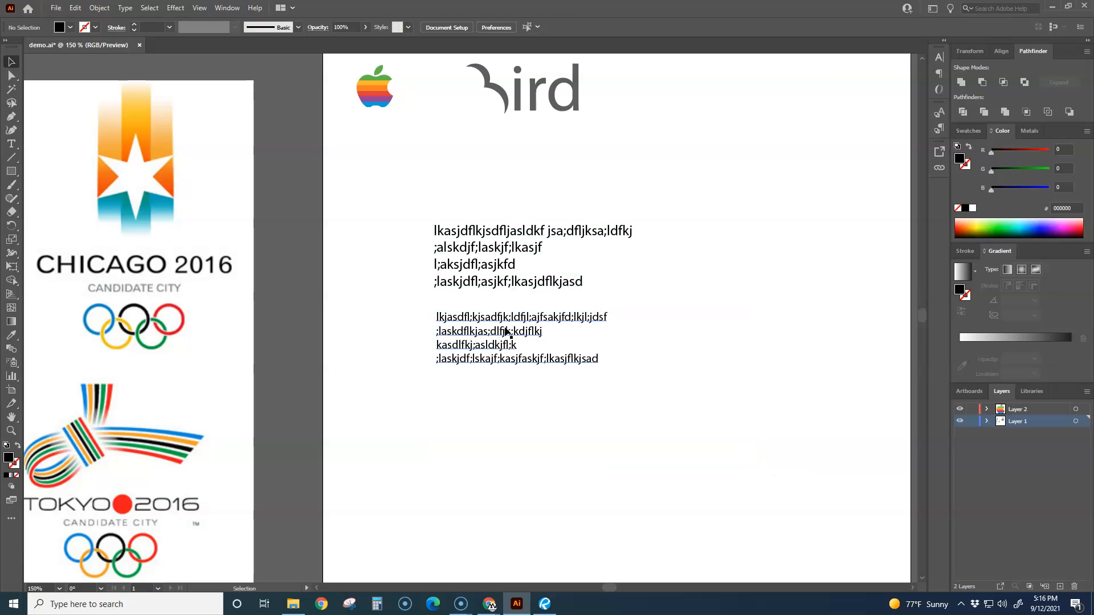
left_click(503, 337)
left_click_drag(753, 463, 666, 400)
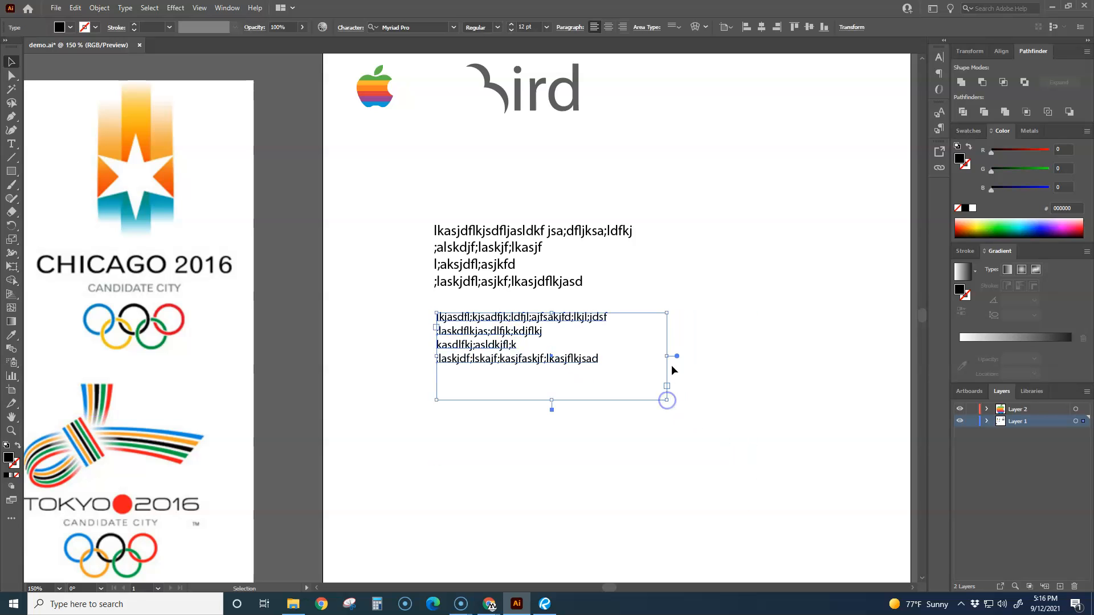
left_click_drag(666, 356, 741, 340)
left_click_drag(592, 403, 590, 377)
left_click(581, 428)
Show the Paragraph settings as a floating panel and justify all lines of the area text.
left_click(511, 362)
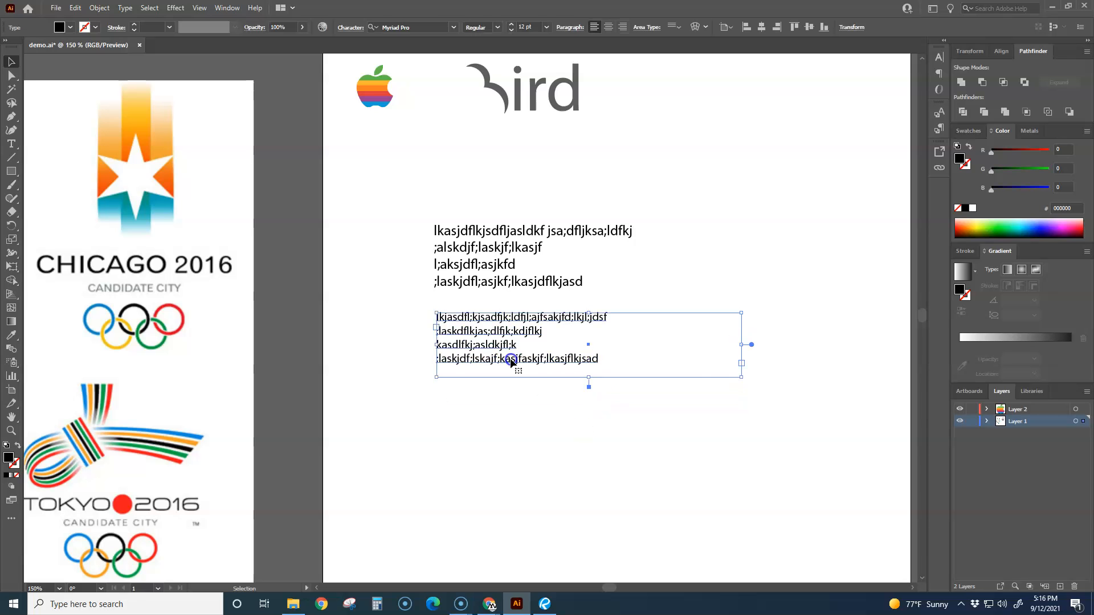
left_click(231, 11)
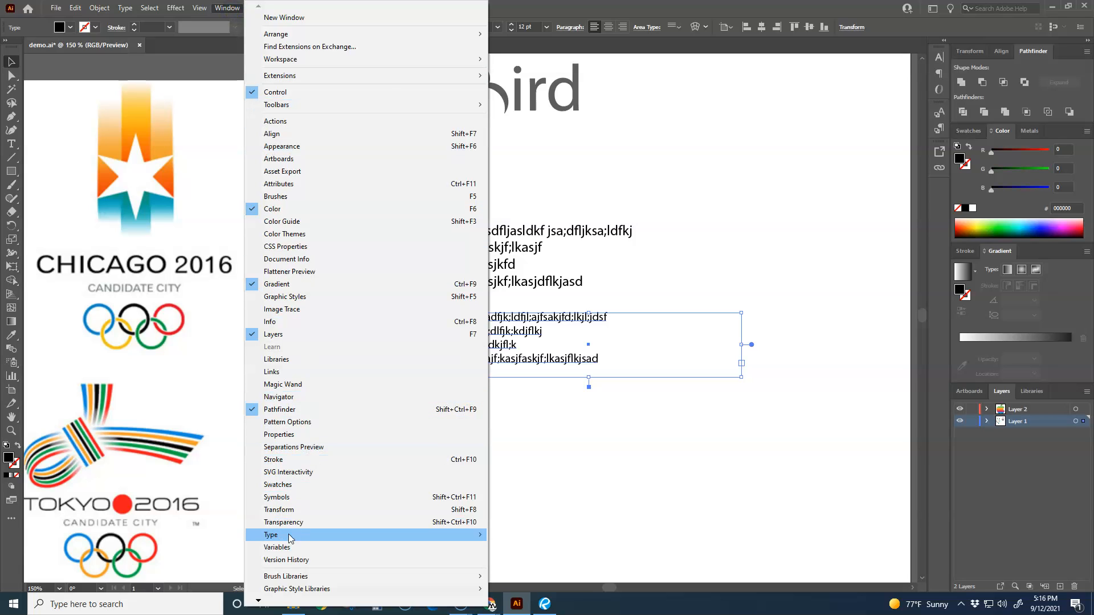
mouse_move(290, 539)
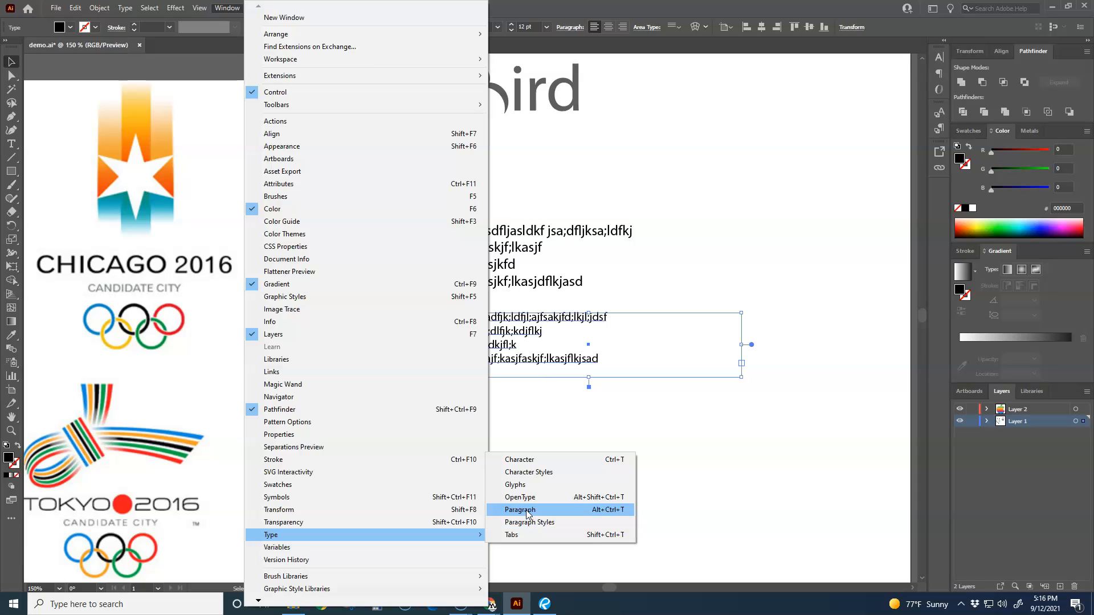
left_click(576, 509)
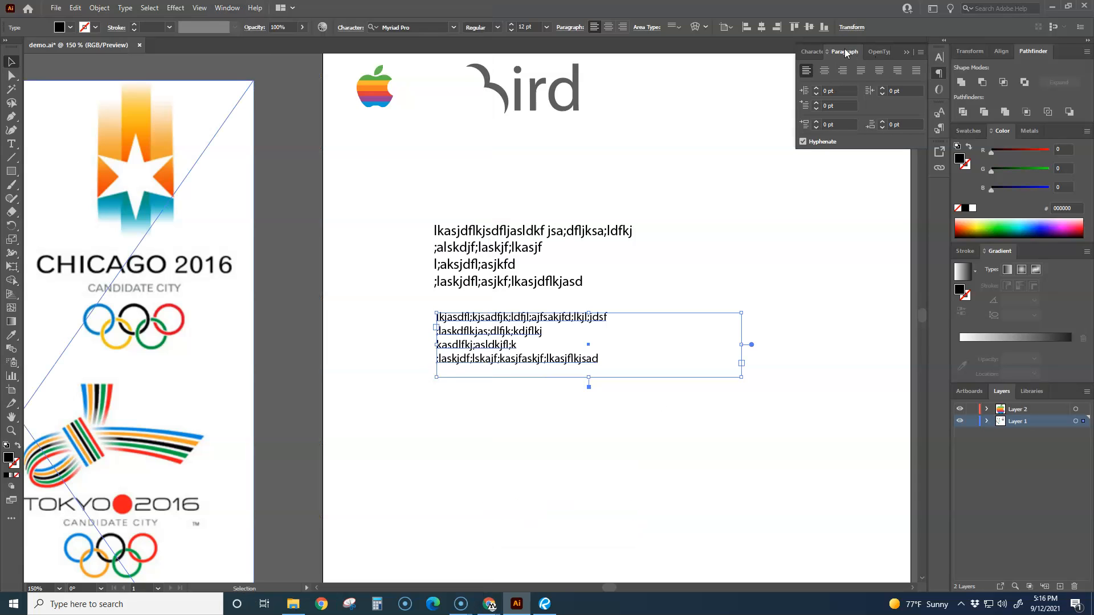
left_click_drag(846, 53, 669, 169)
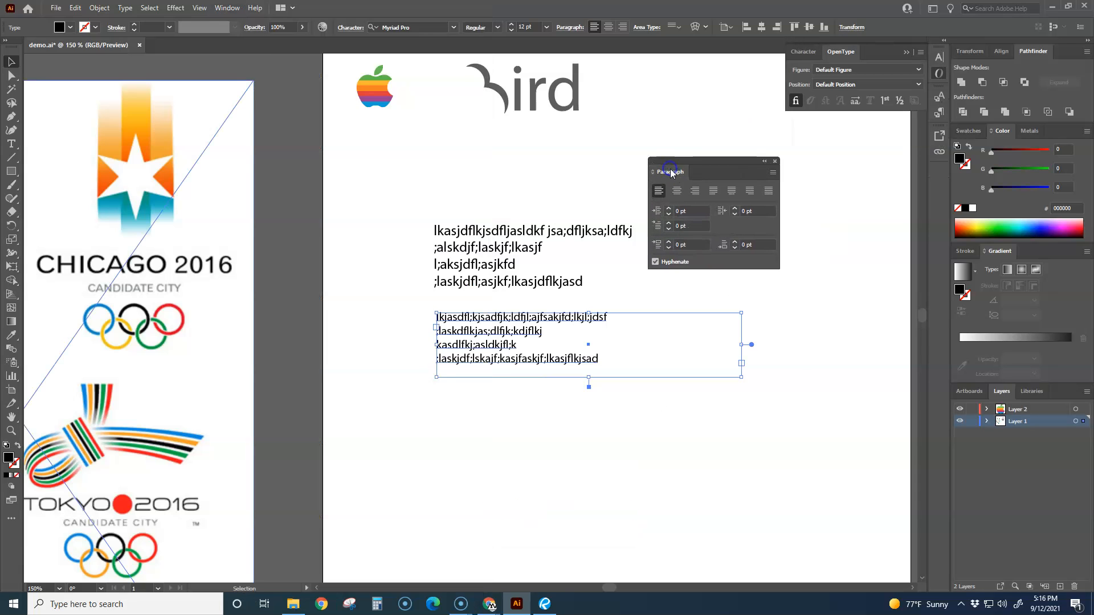
left_click(769, 191)
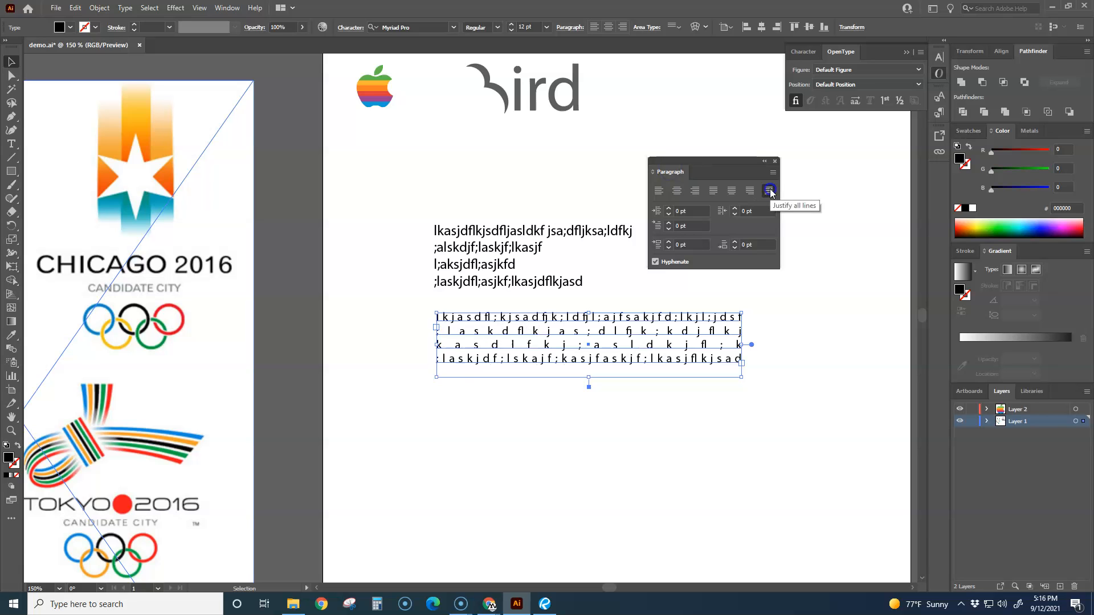
left_click(605, 432)
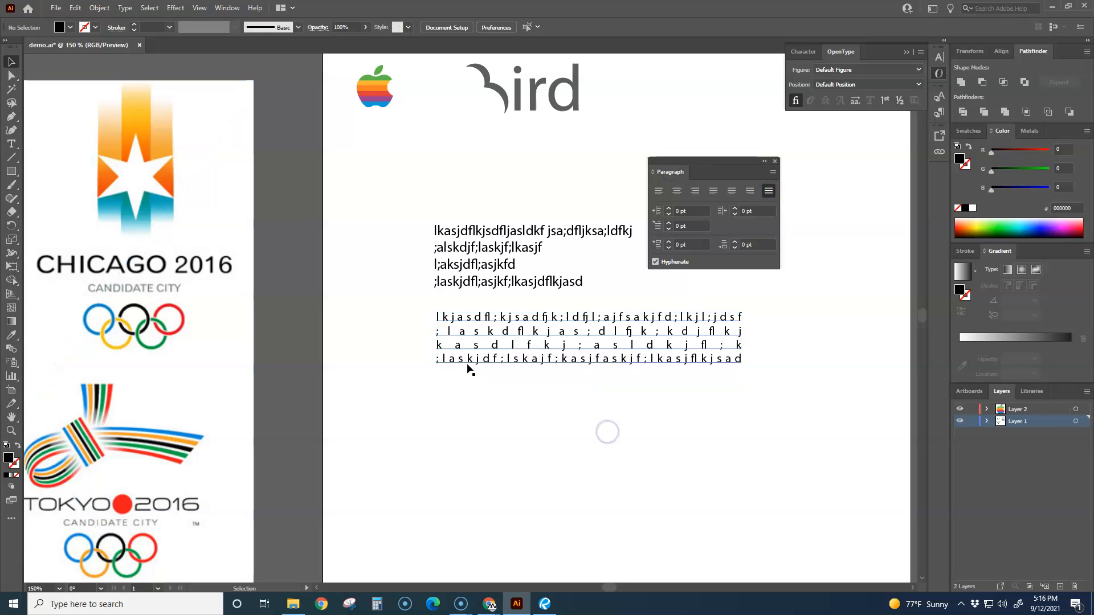
left_click_drag(701, 160, 640, 132)
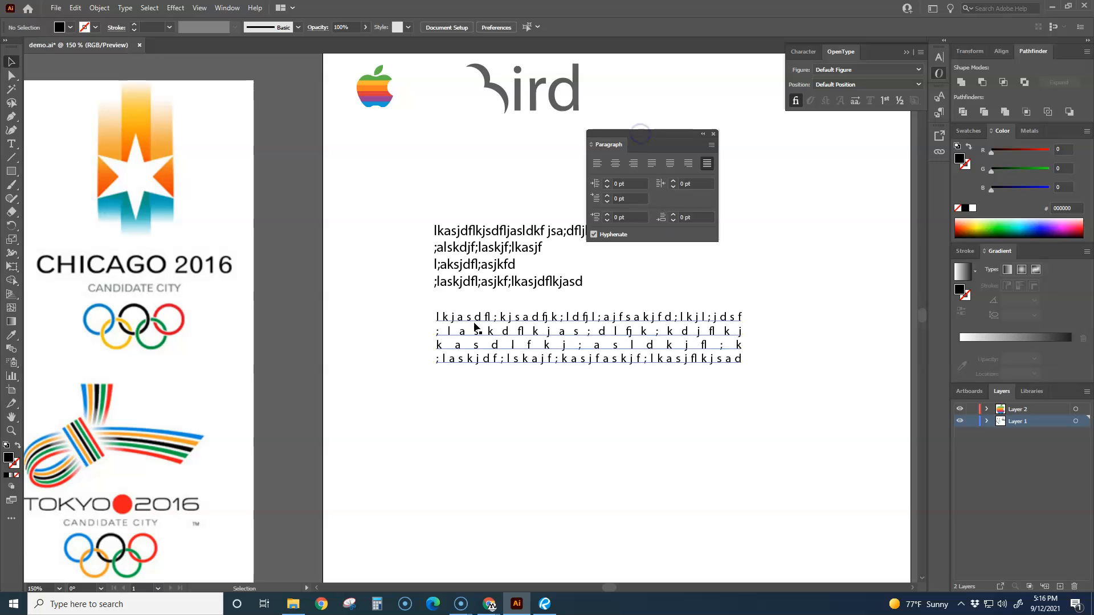
Shrink the justified area text frame until only two short lines of text fit inside.
left_click(719, 354)
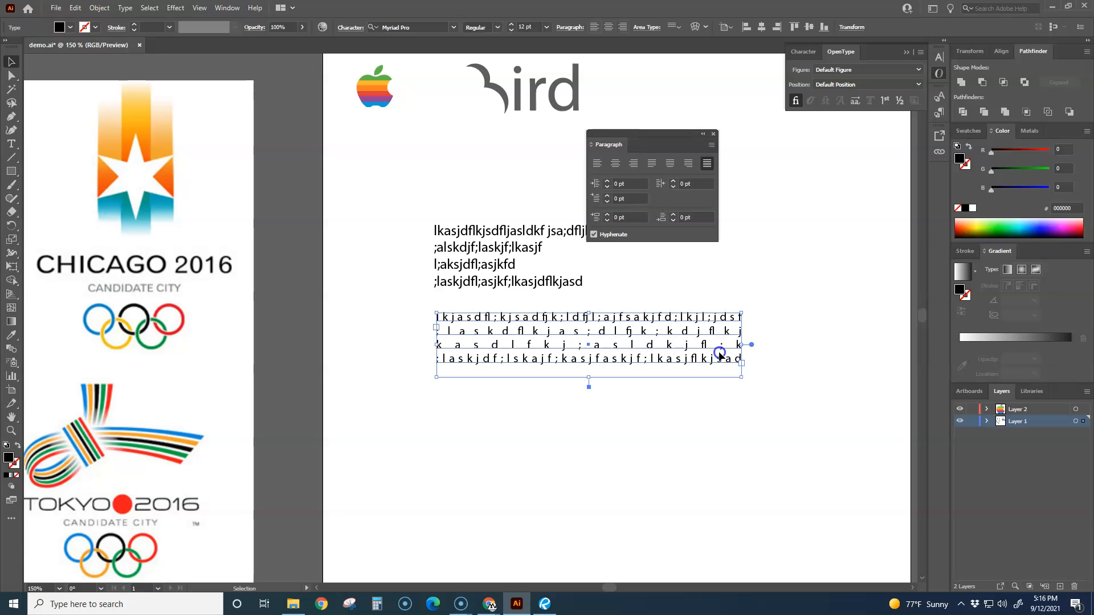
left_click_drag(742, 344, 614, 342)
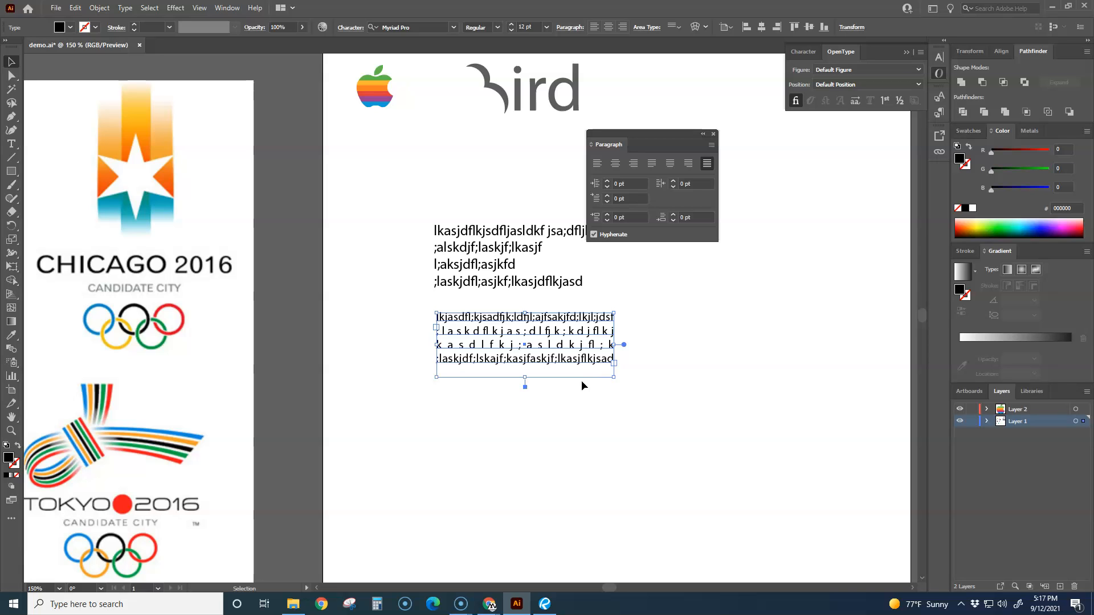
left_click_drag(614, 376, 496, 344)
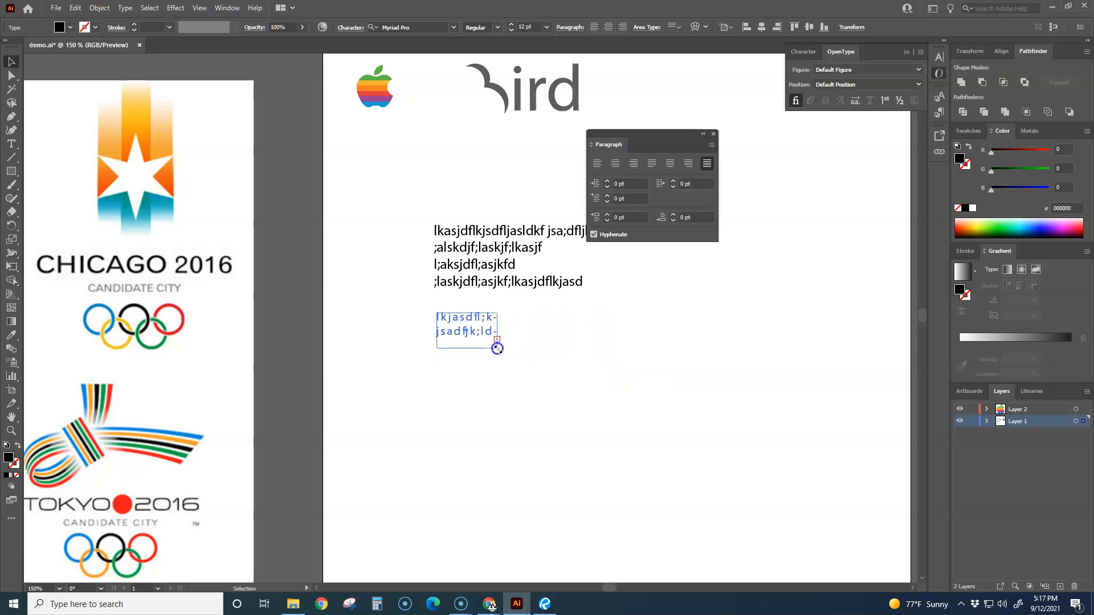
left_click(510, 380)
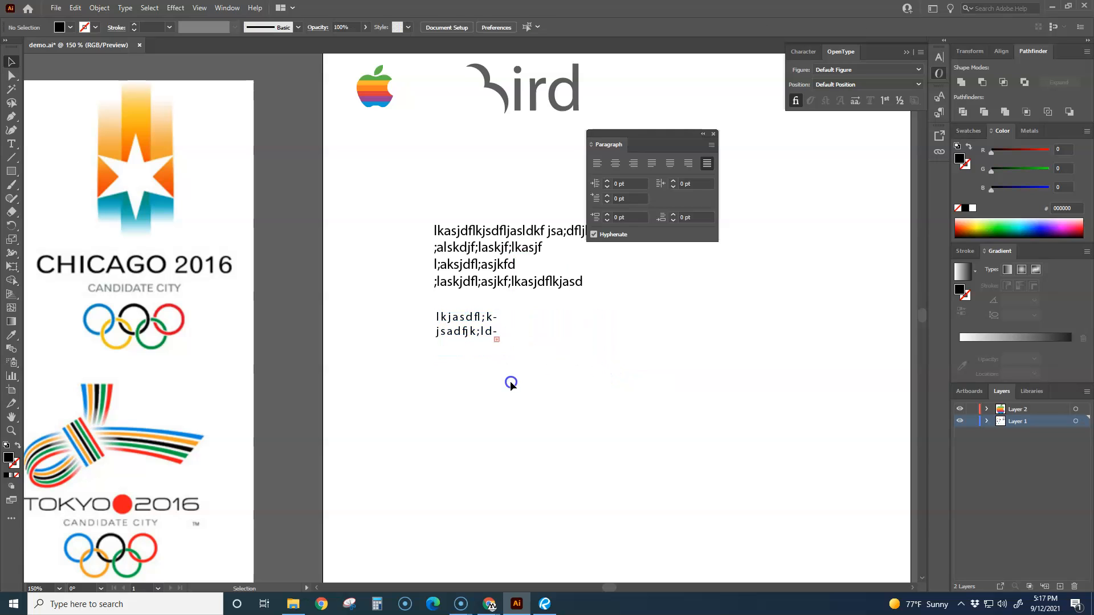
Enlarge the area text frame to fit all four lines with spare room below them.
left_click(486, 349)
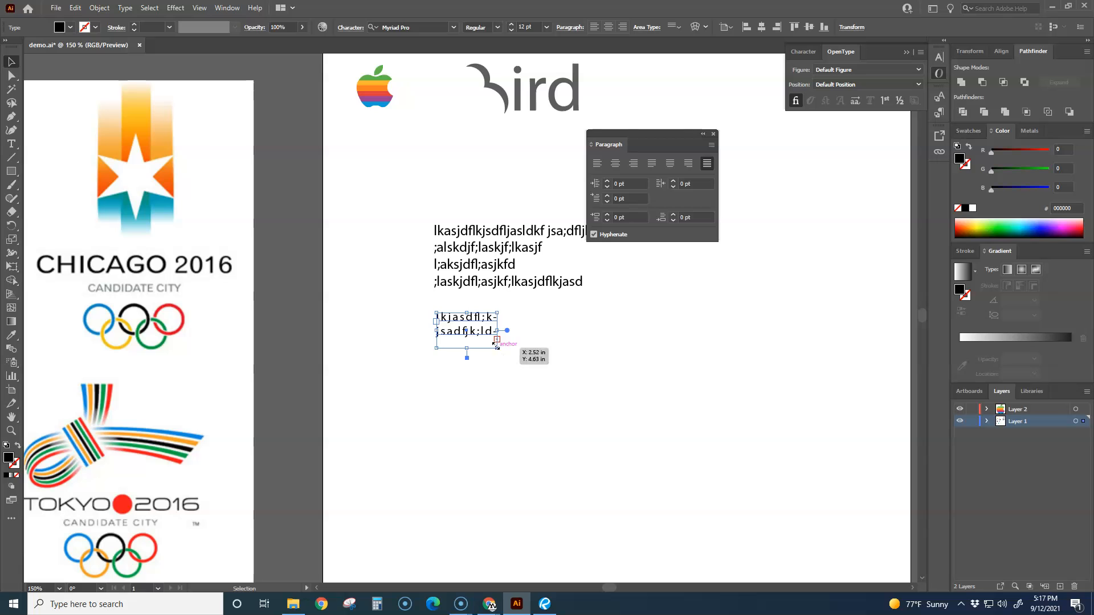
left_click_drag(494, 348, 643, 417)
left_click(729, 406)
Try the justification options on the upper point text, ending with Justify with last line aligned right, and move the Paragraph panel clear of it.
left_click(499, 268)
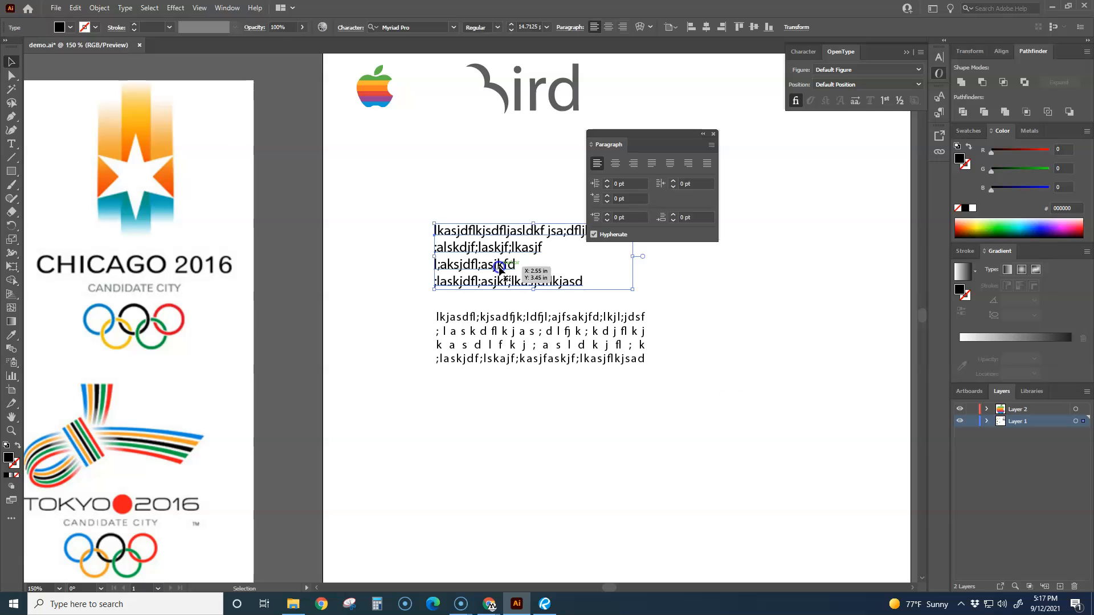
left_click(689, 163)
left_click(671, 163)
left_click(689, 164)
left_click(715, 164)
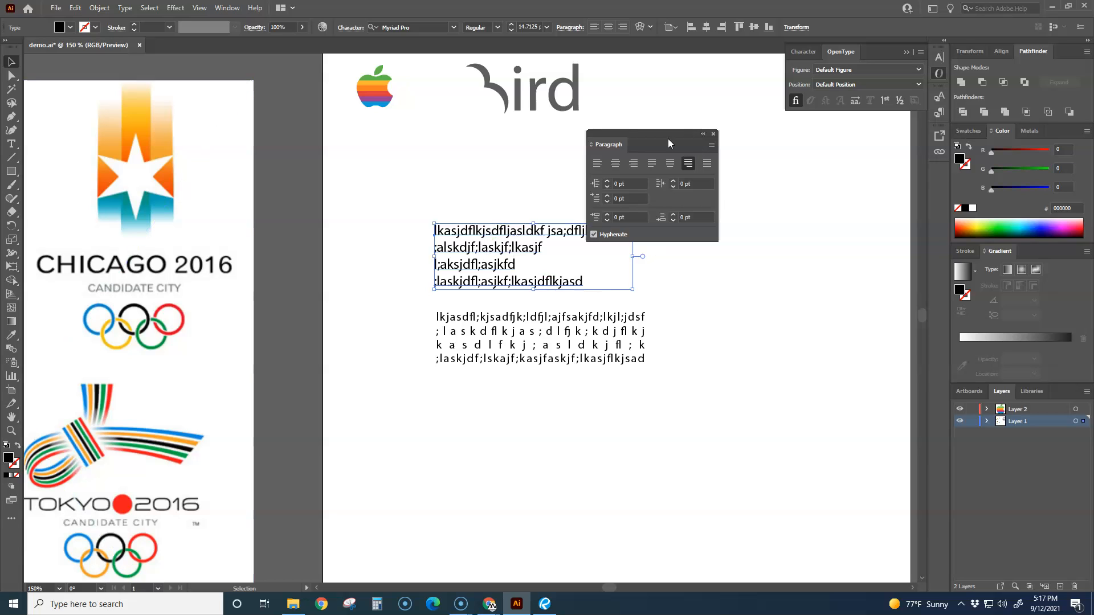
left_click_drag(670, 132, 691, 104)
Select the area text and the point text in turn to compare their bounding boxes.
left_click(11, 144)
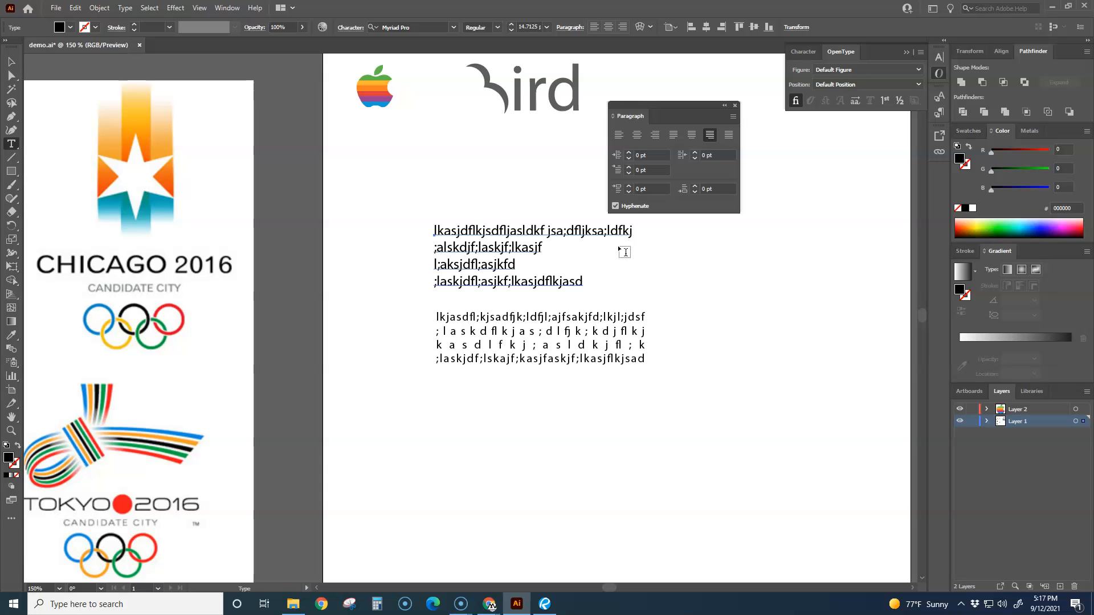
left_click(12, 61)
left_click(413, 368)
left_click(479, 355)
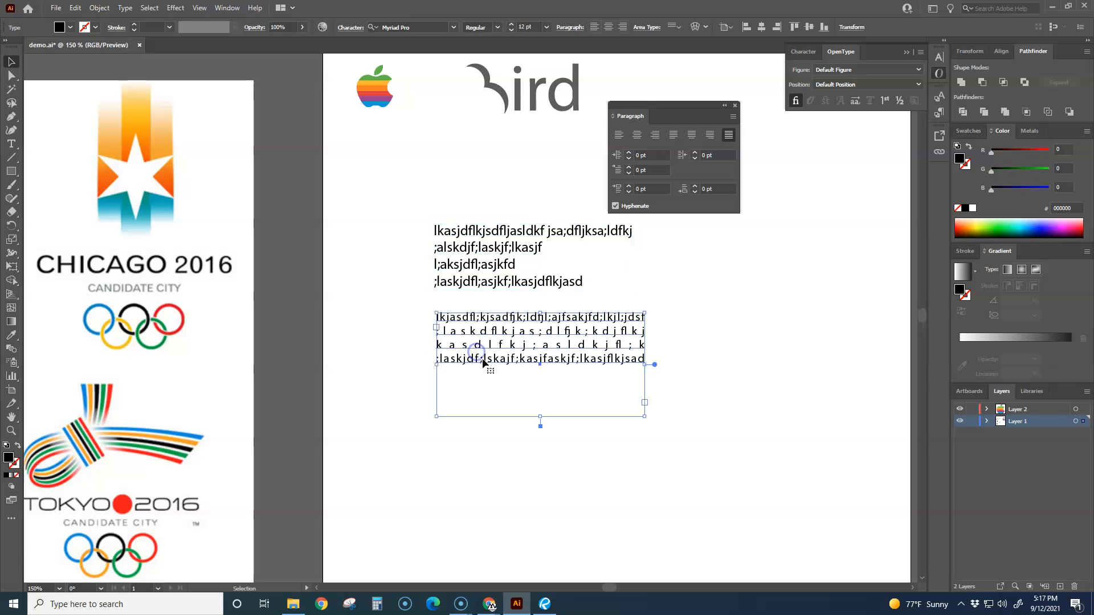
left_click(493, 257)
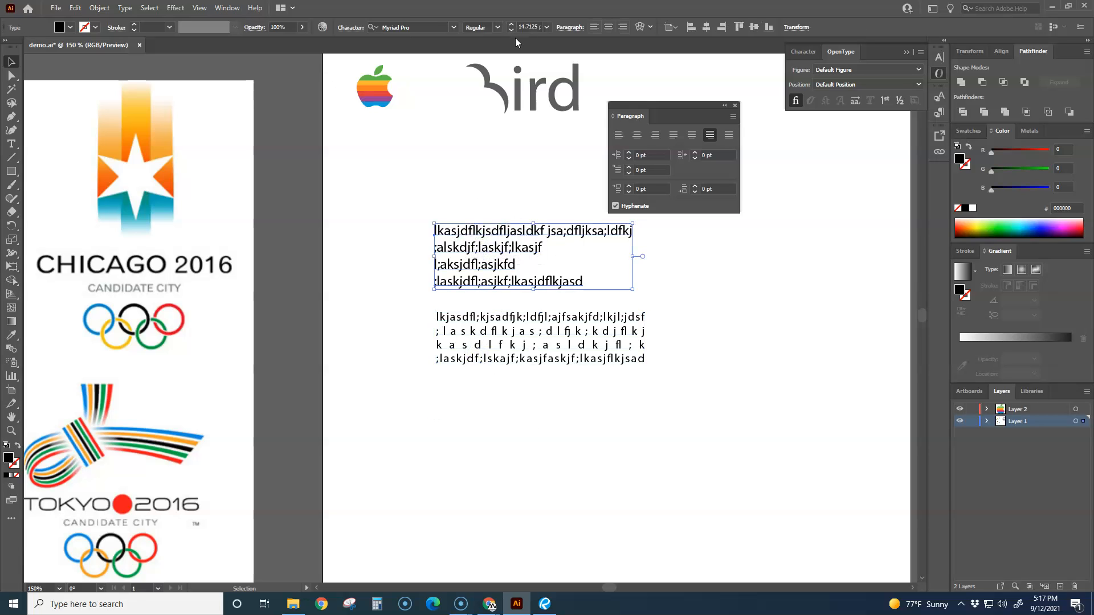
Set the lower area text's font size to 15 pt.
left_click(516, 330)
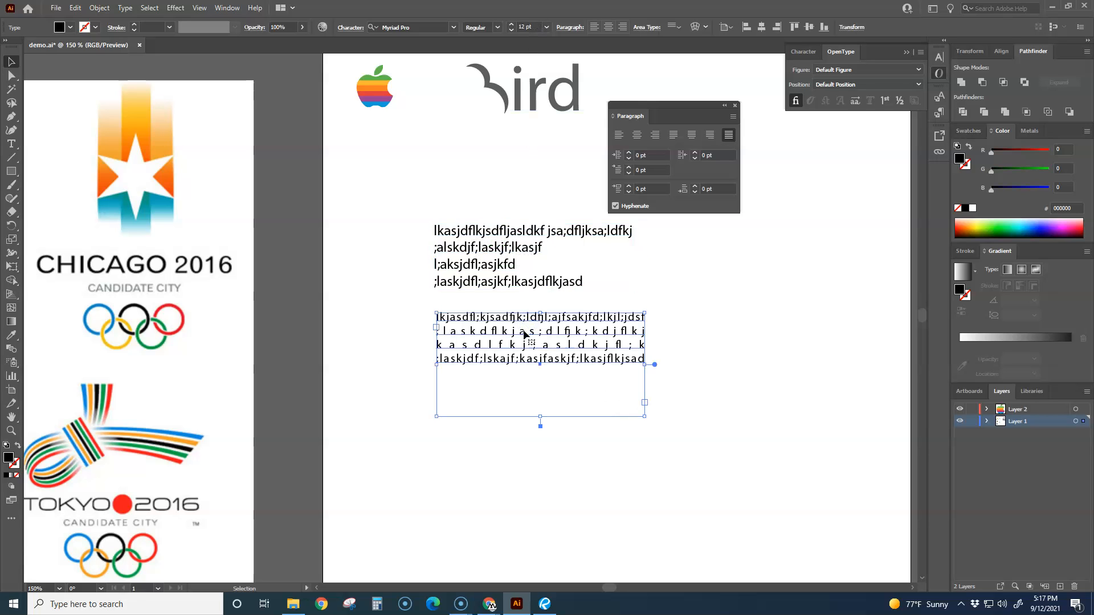
left_click(547, 27)
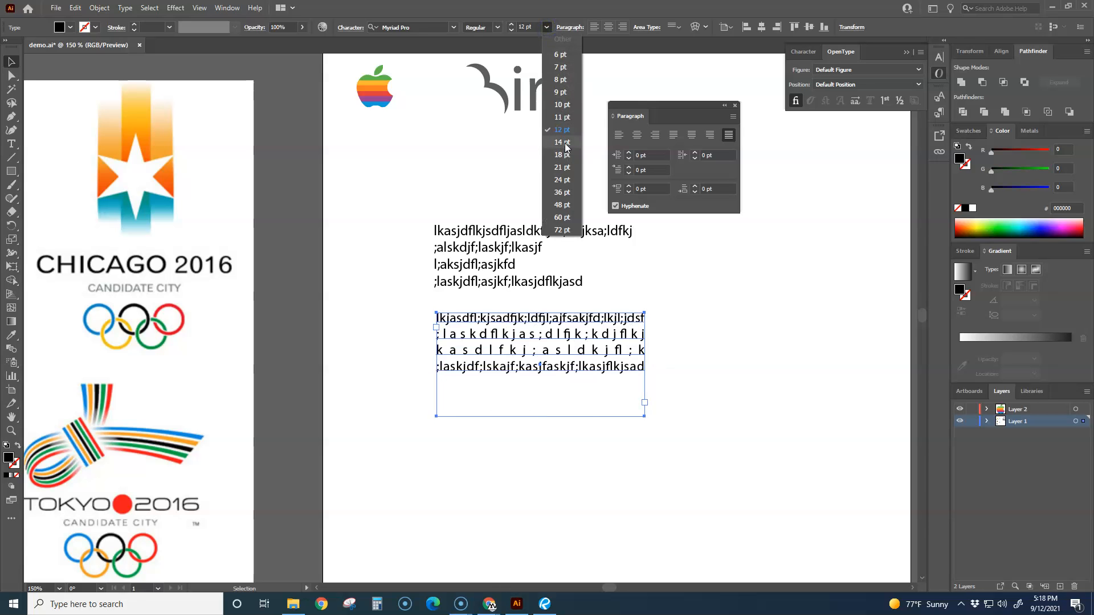
left_click(562, 142)
left_click(532, 28)
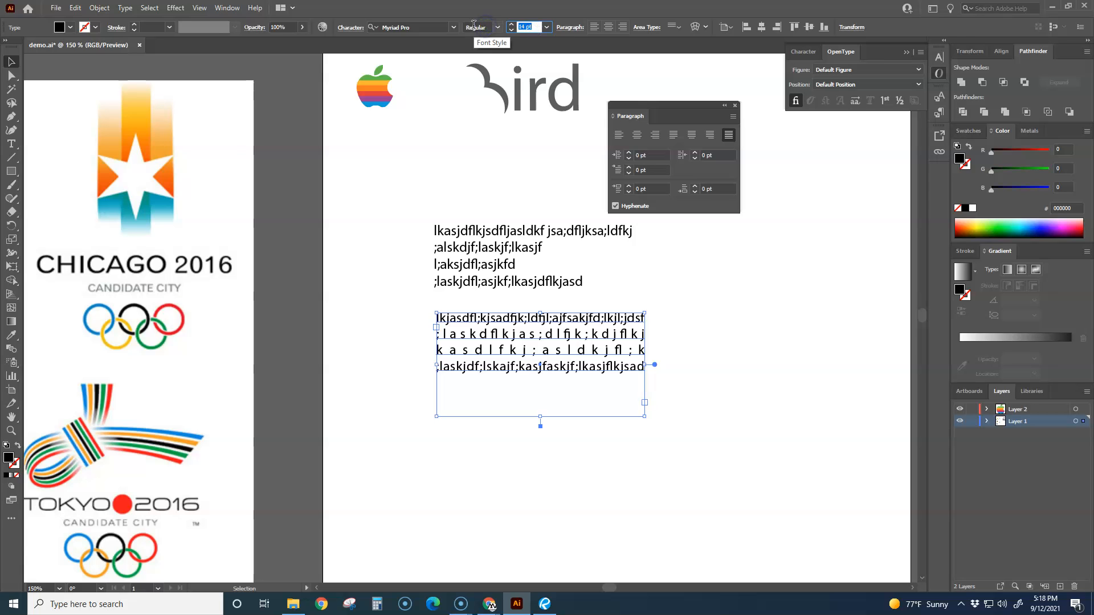
key("Return")
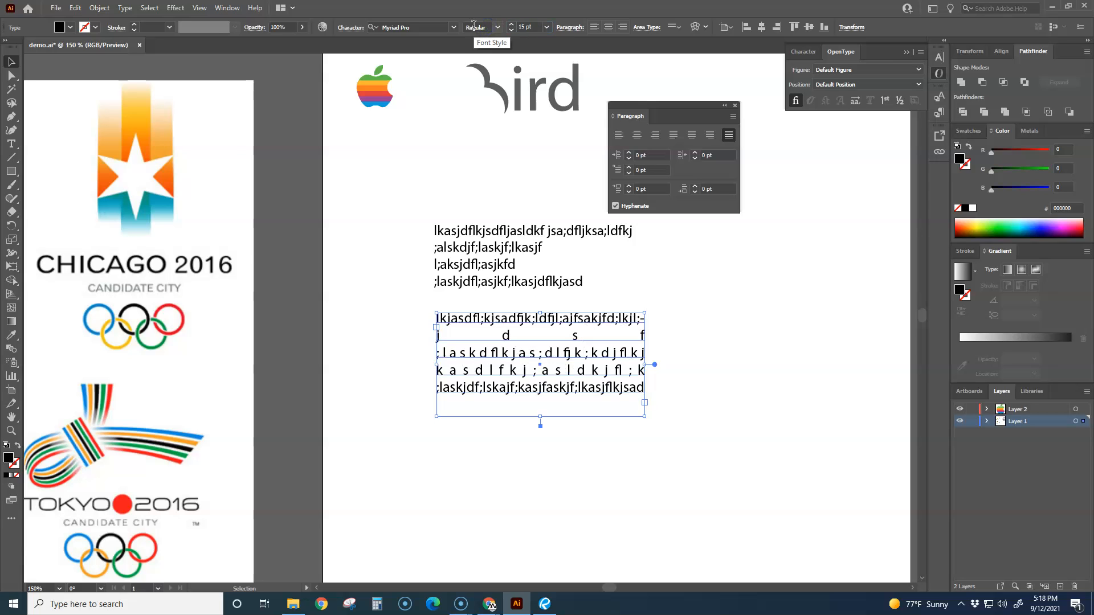
left_click(671, 464)
Nudge the area text up slightly and enlarge its frame until four justified lines fit with spare room below.
mouse_move(544, 385)
left_mouse_down()
mouse_move(541, 296)
mouse_move(546, 384)
left_mouse_up()
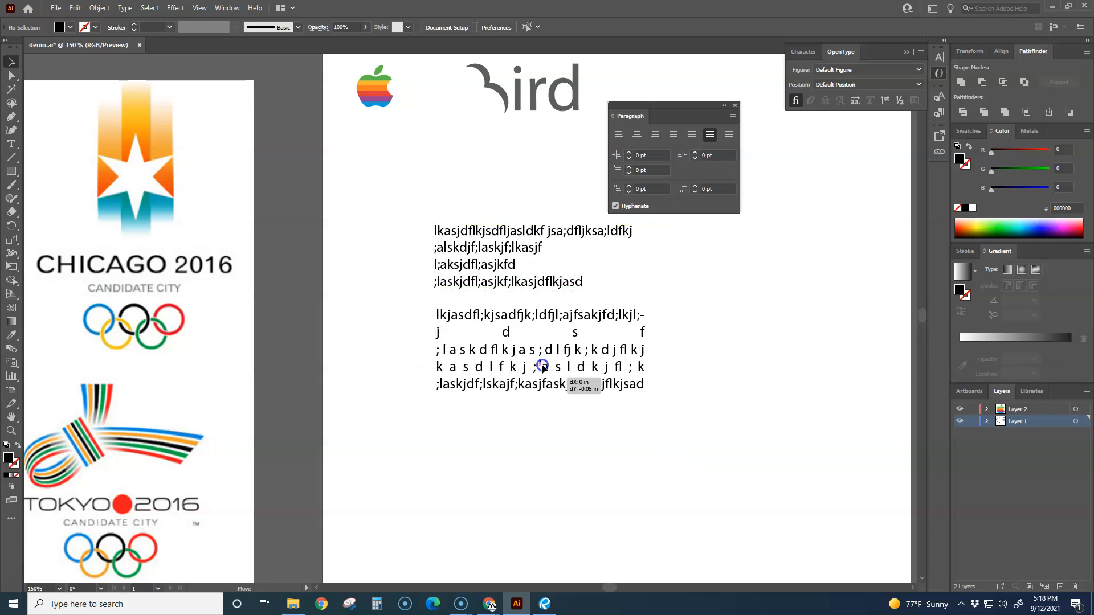
left_click(615, 470)
left_click(593, 384)
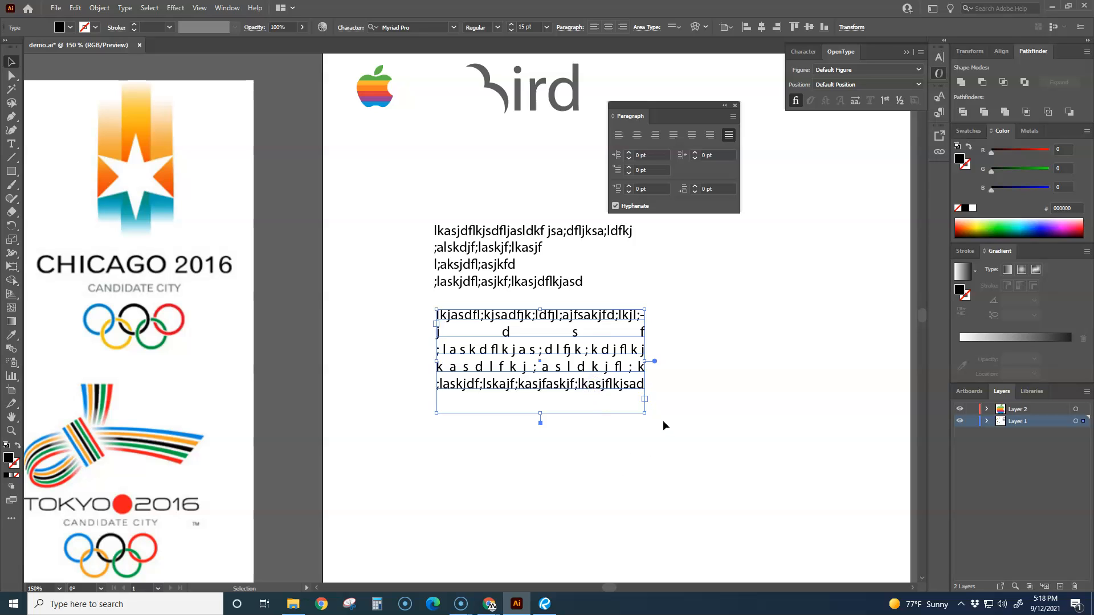
left_click_drag(644, 411, 755, 459)
left_click_drag(799, 475, 765, 453)
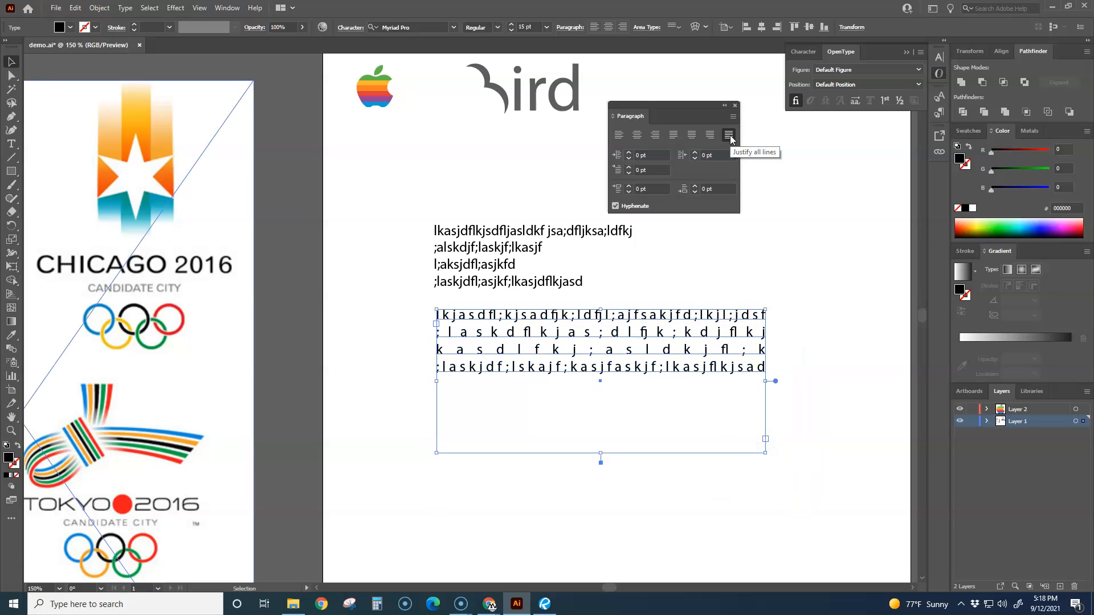
Align the area text right and shift the block left so its right edge sits roughly under the point text's right edge.
left_click(655, 135)
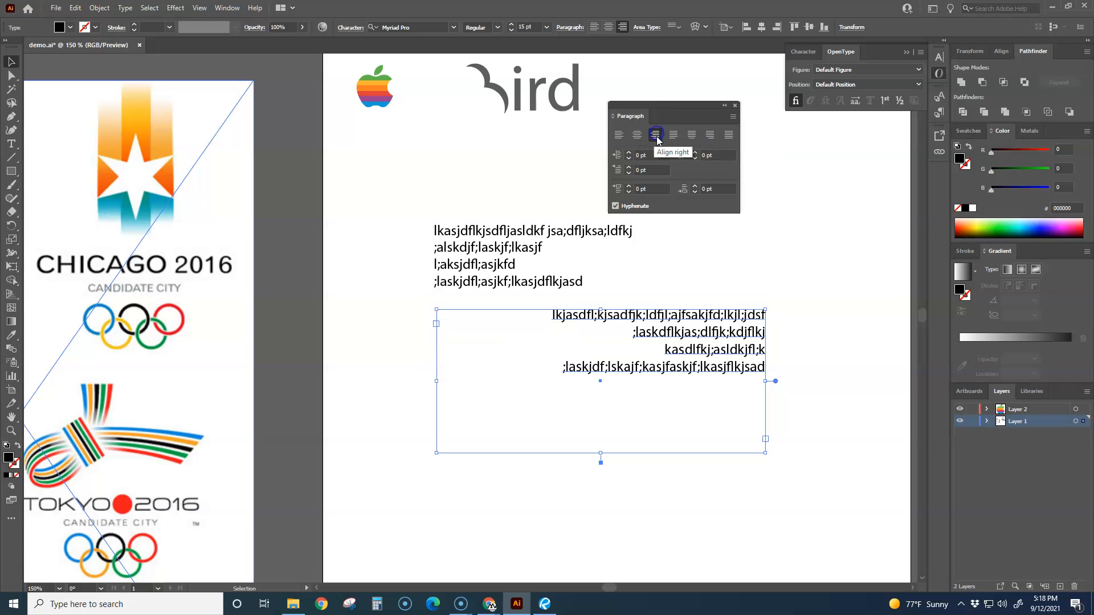
left_click(609, 398)
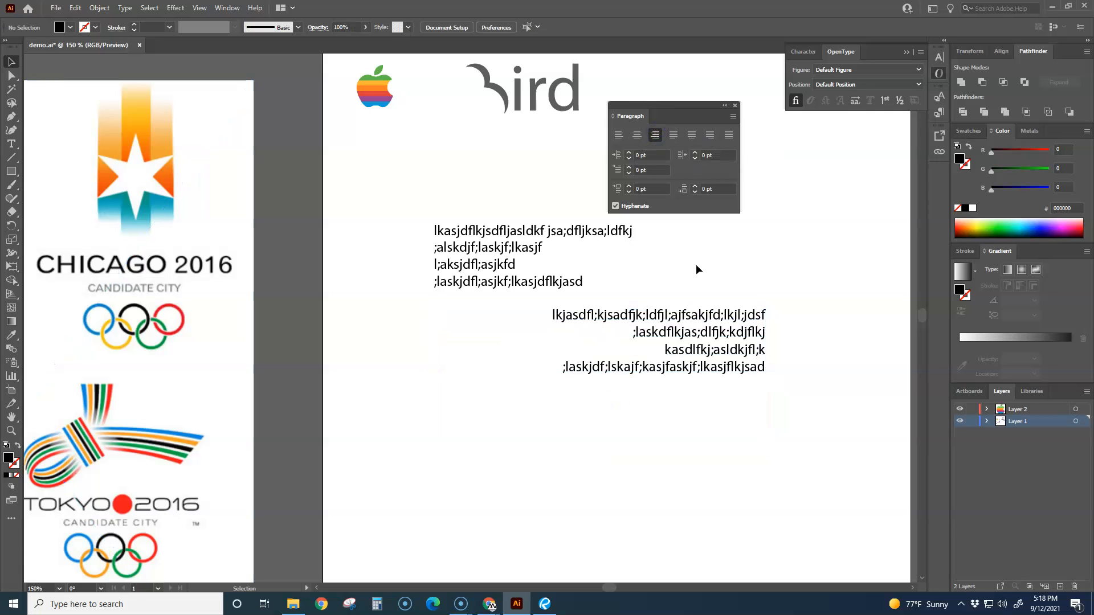
left_click_drag(706, 349, 572, 350)
left_click(678, 358)
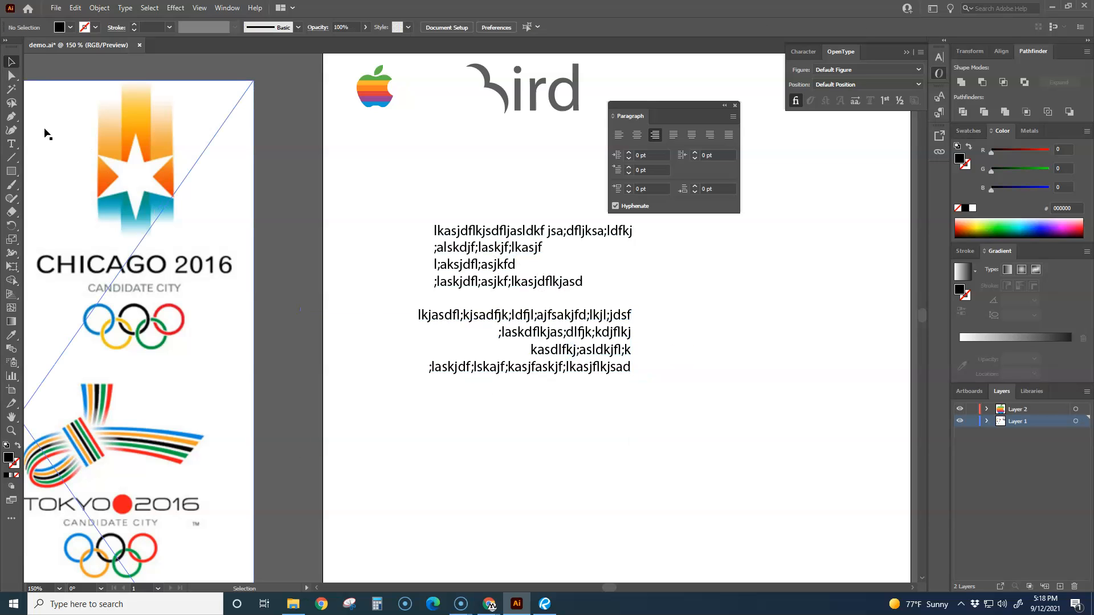
Make Area Type the active type tool and draw a closed, curvy freeform shape with the Pen tool below the two text blocks.
left_click(11, 144)
left_click(83, 158)
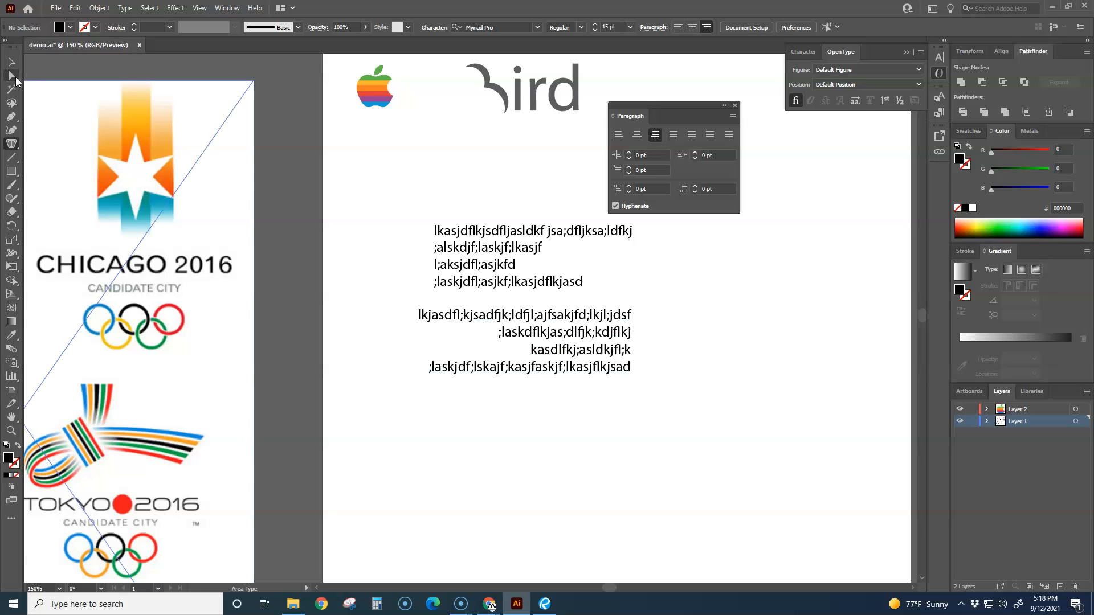
left_click(11, 117)
left_click(467, 480)
left_click_drag(517, 404, 588, 432)
left_click_drag(594, 488, 680, 547)
left_click_drag(605, 541, 447, 482)
left_click(466, 482)
left_click(11, 61)
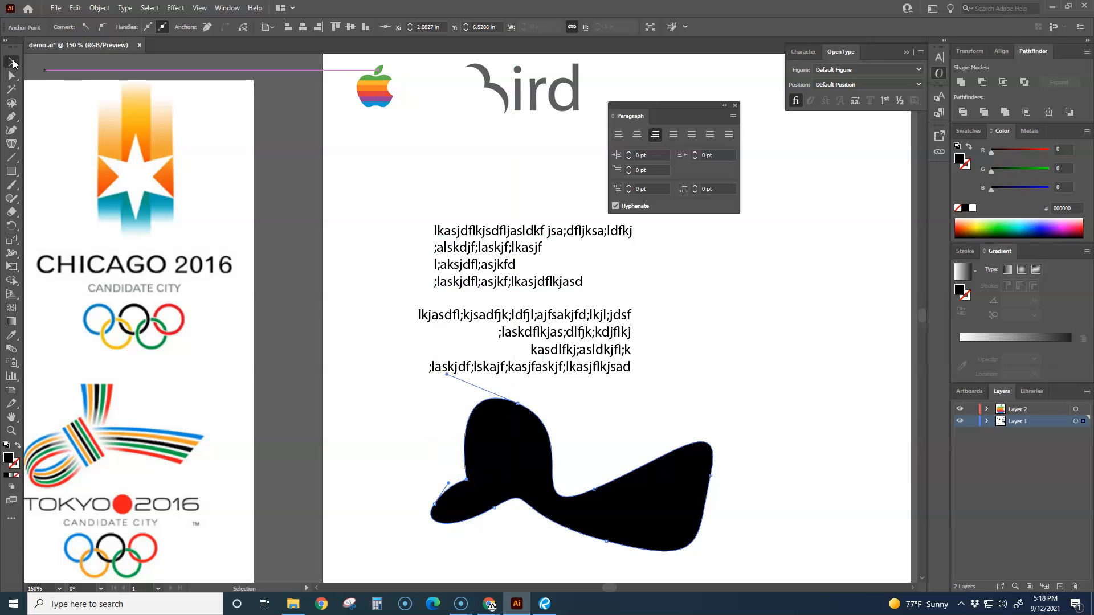
left_click(361, 359)
left_click(720, 452)
Turn the freeform black shape into an area type container and paste the copied song lyrics into it.
left_click_drag(700, 414, 681, 335)
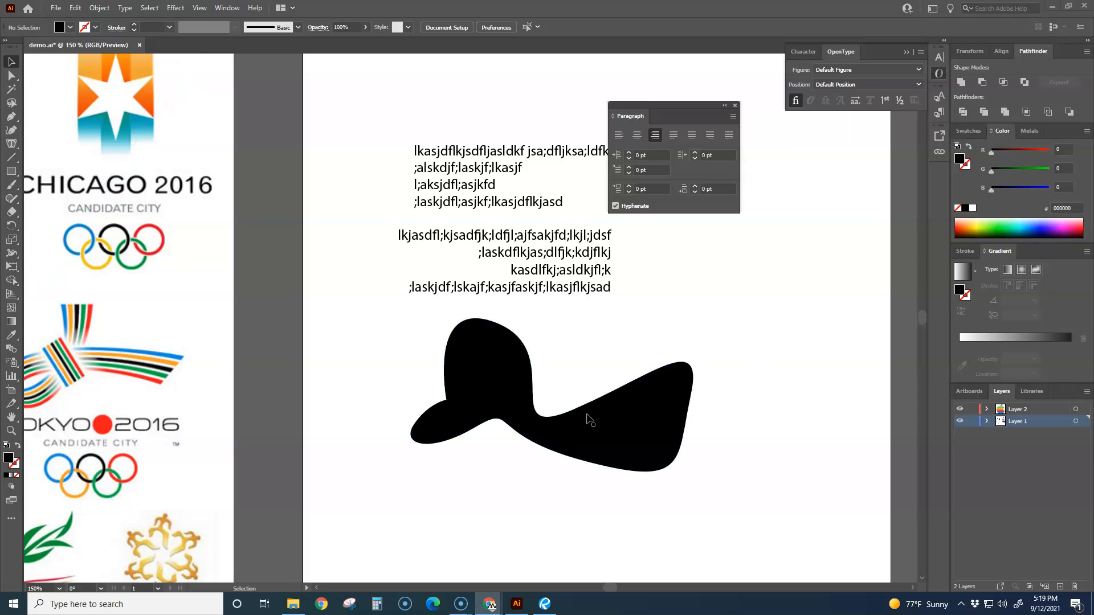
left_click(516, 333)
left_click(11, 146)
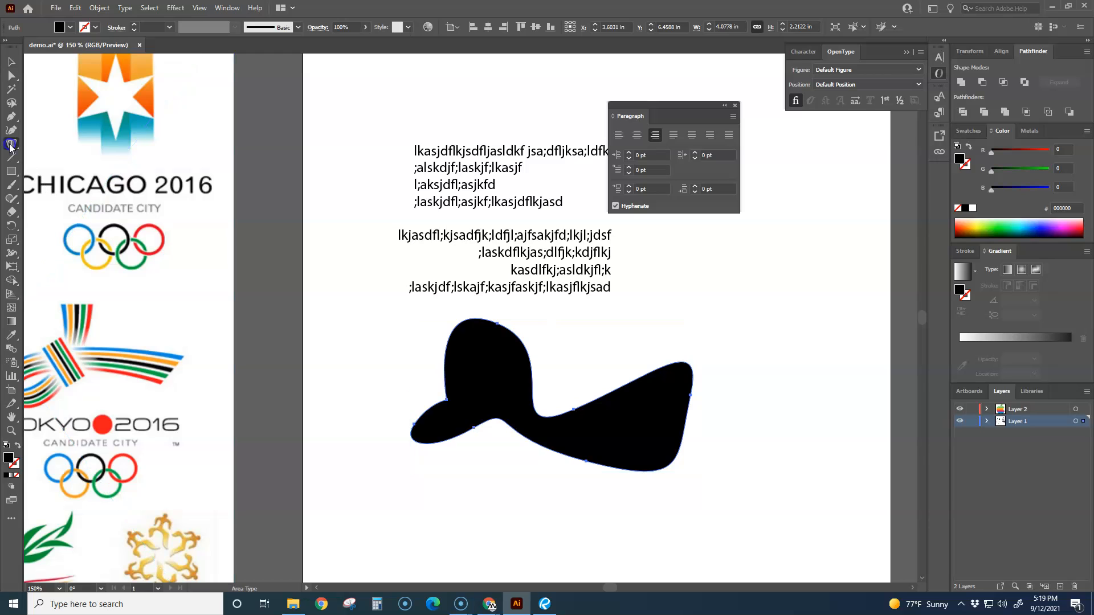
left_click(461, 336)
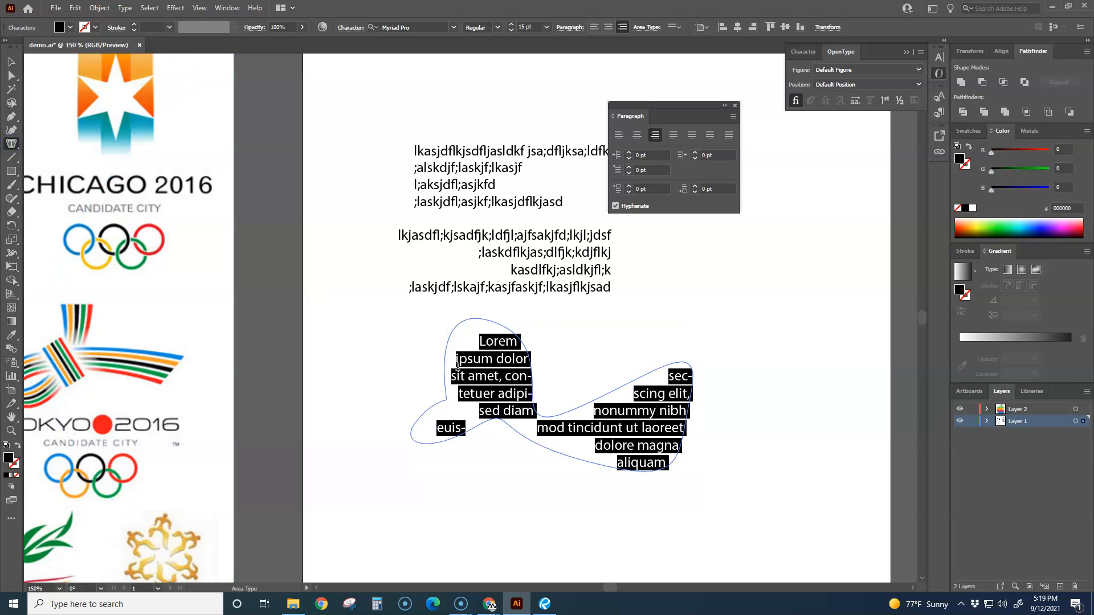
key("ctrl+v")
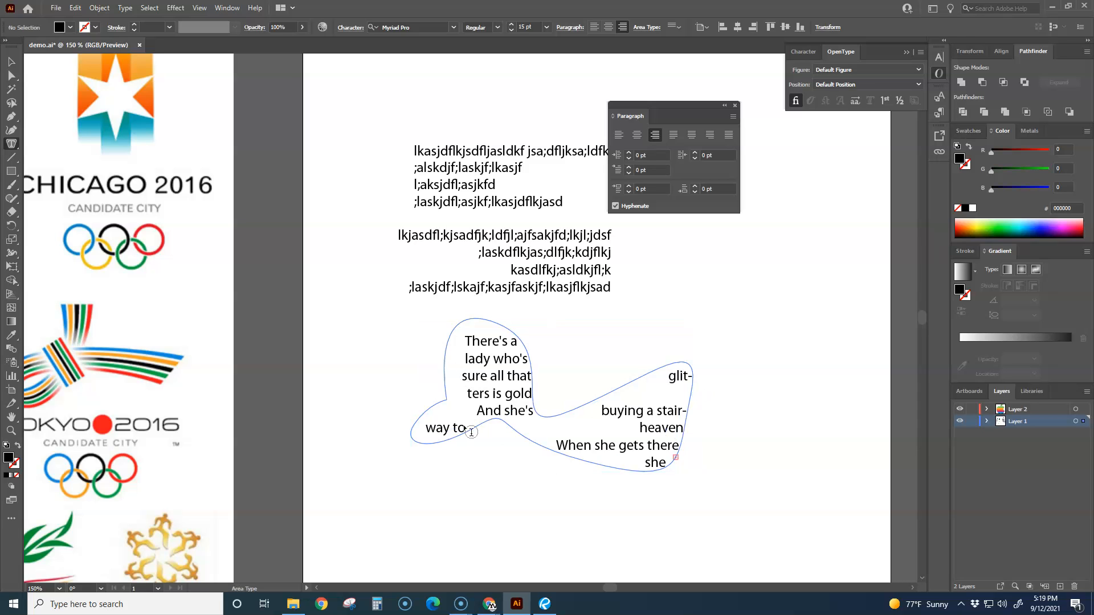
left_click(10, 62)
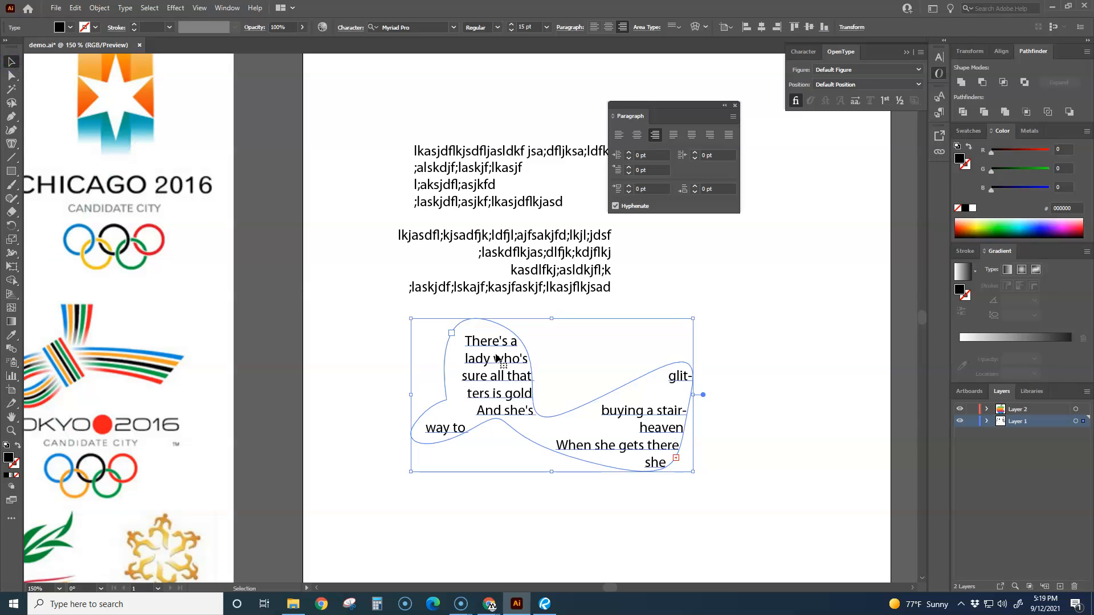
left_click(513, 496)
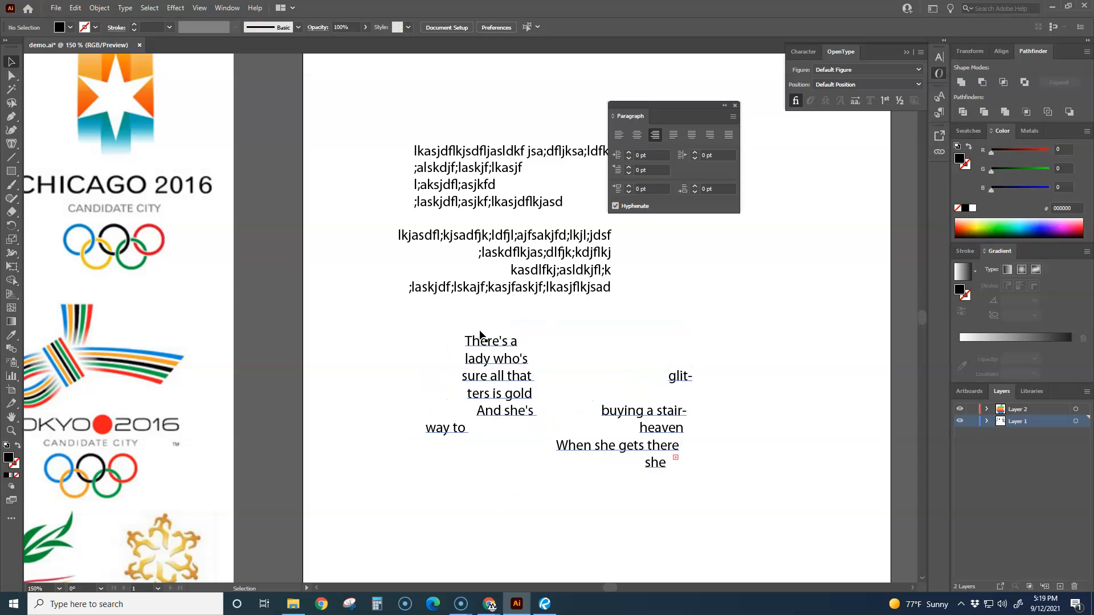
Pull the anchor on the lower edge of the lyric-filled shape downward to make room for more lines.
left_click(496, 341)
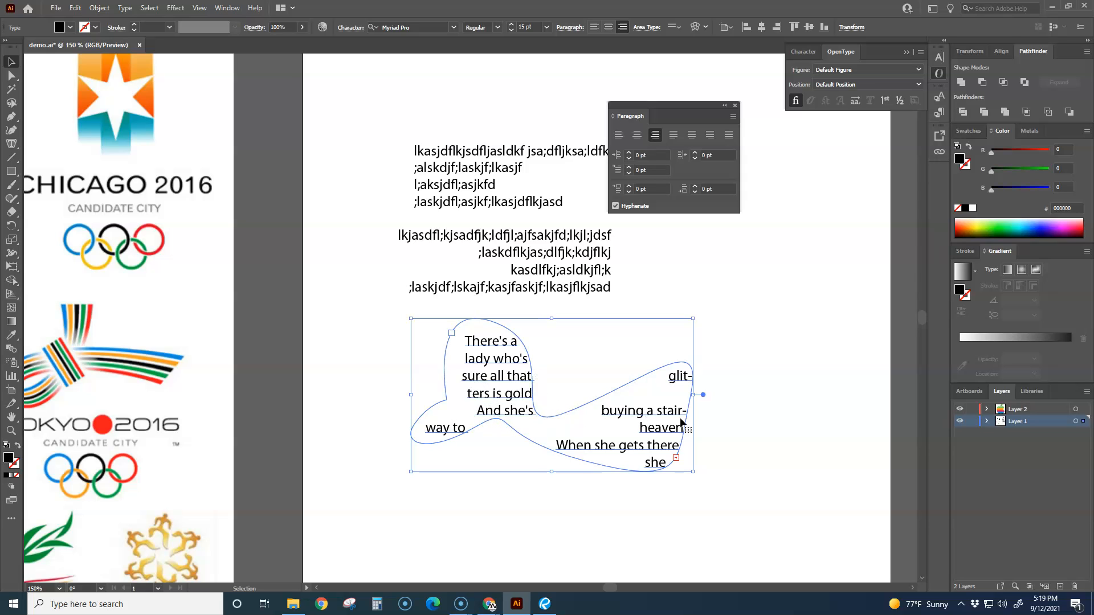
key("space")
left_click_drag(611, 500, 571, 449)
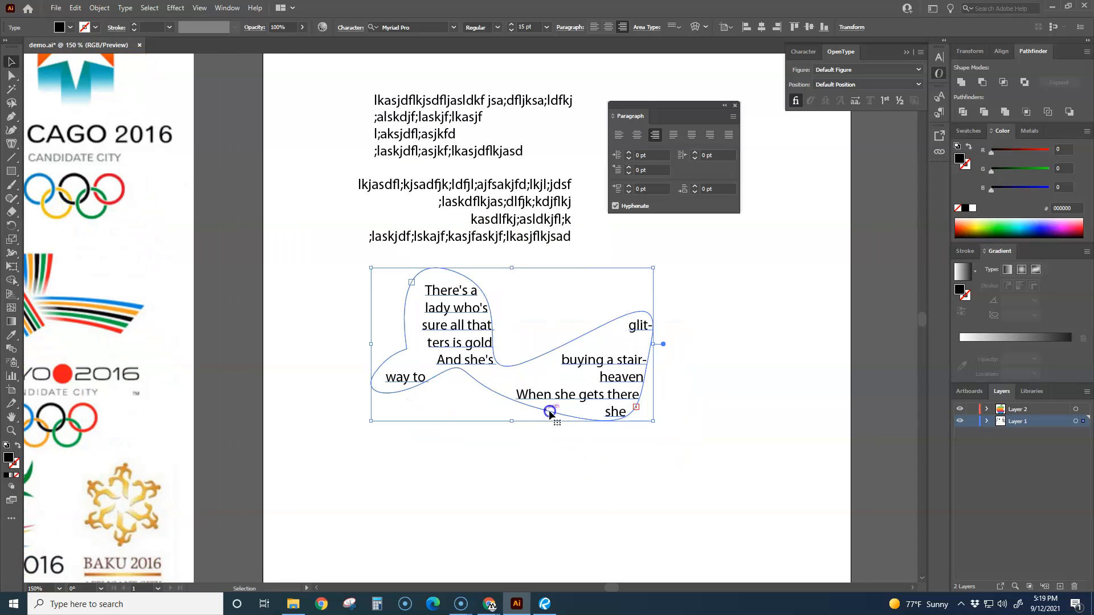
key("a")
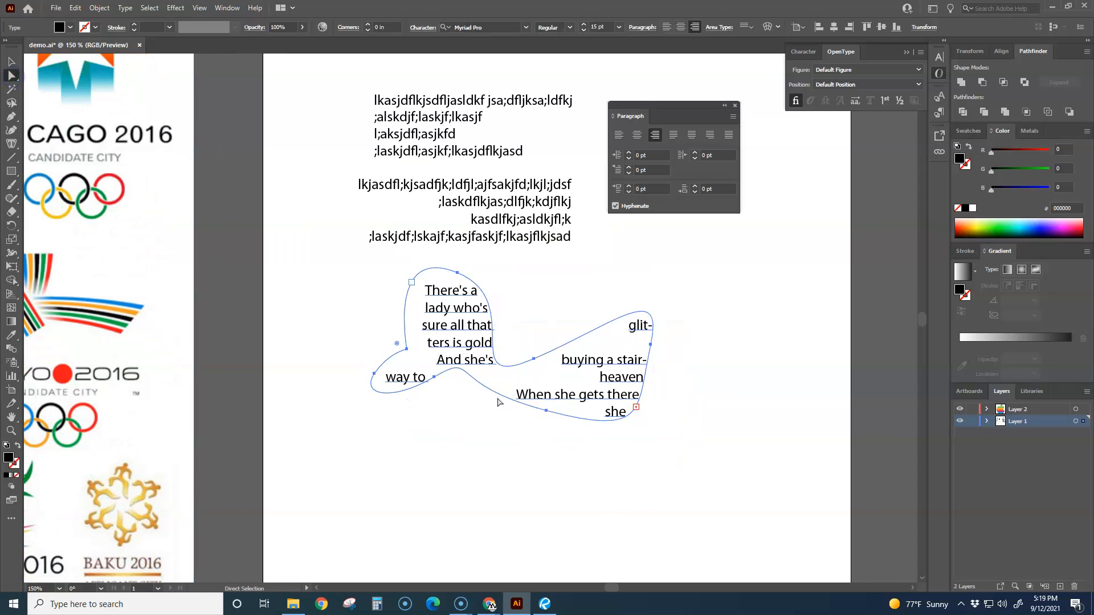
left_click_drag(545, 410, 548, 468)
left_click(543, 451)
left_click(581, 408)
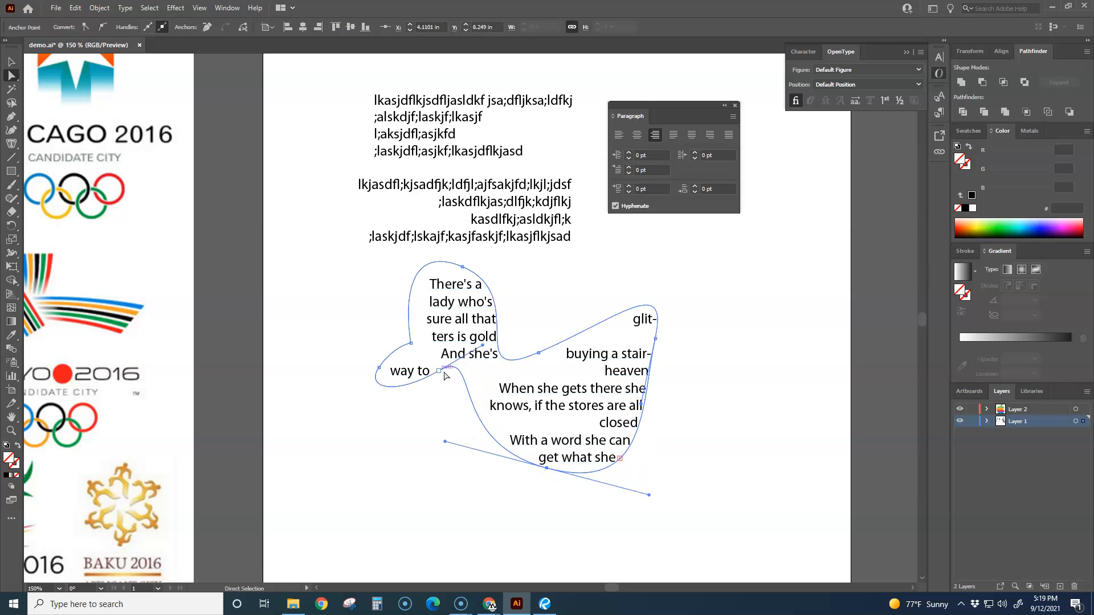
Expand the lyric shape by moving its inner lower anchor down, upper middle anchor up, and the right and two left anchors outward.
left_click_drag(440, 376, 443, 423)
left_click_drag(538, 353, 538, 315)
left_click_drag(655, 339, 747, 416)
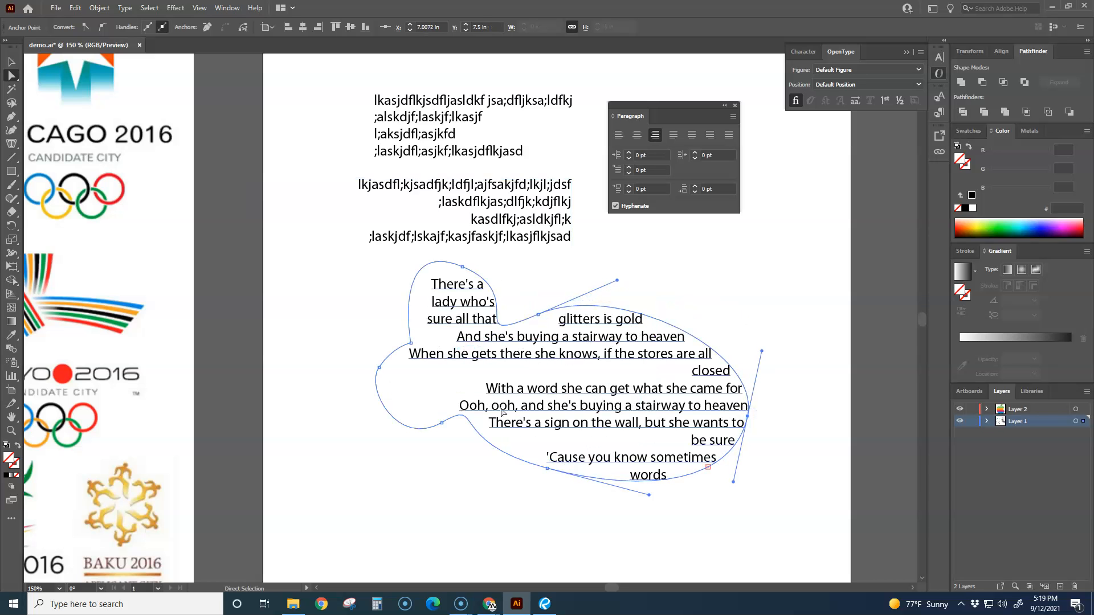
left_click_drag(380, 369, 320, 355)
left_click_drag(411, 343, 356, 306)
left_click(573, 275)
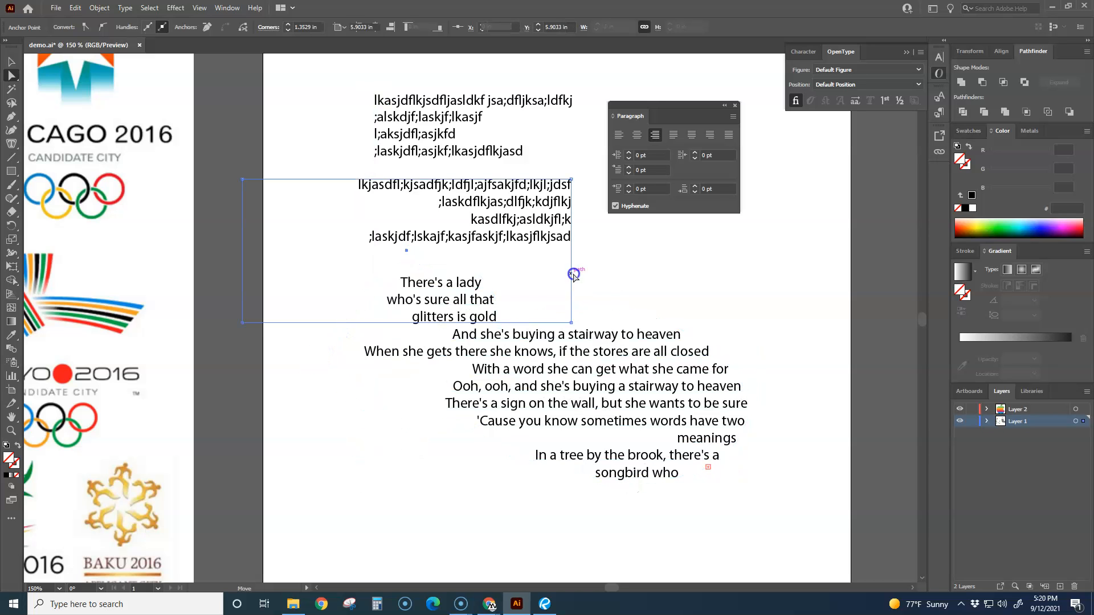
left_click(405, 451)
Delete the freeform area text containing the song lyrics.
left_click(11, 61)
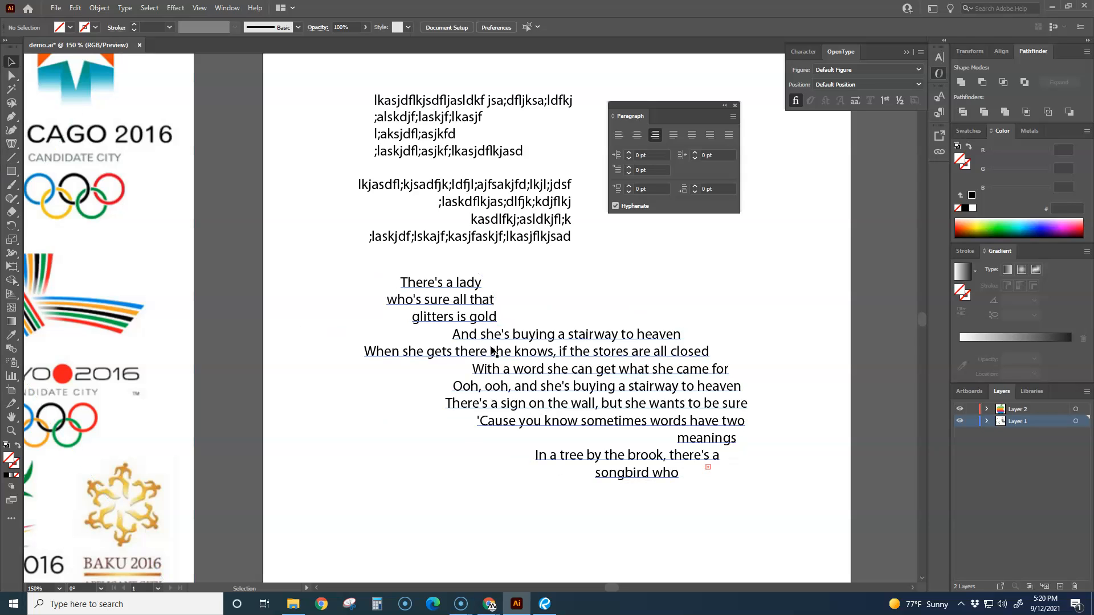
left_click(512, 352)
key("Delete")
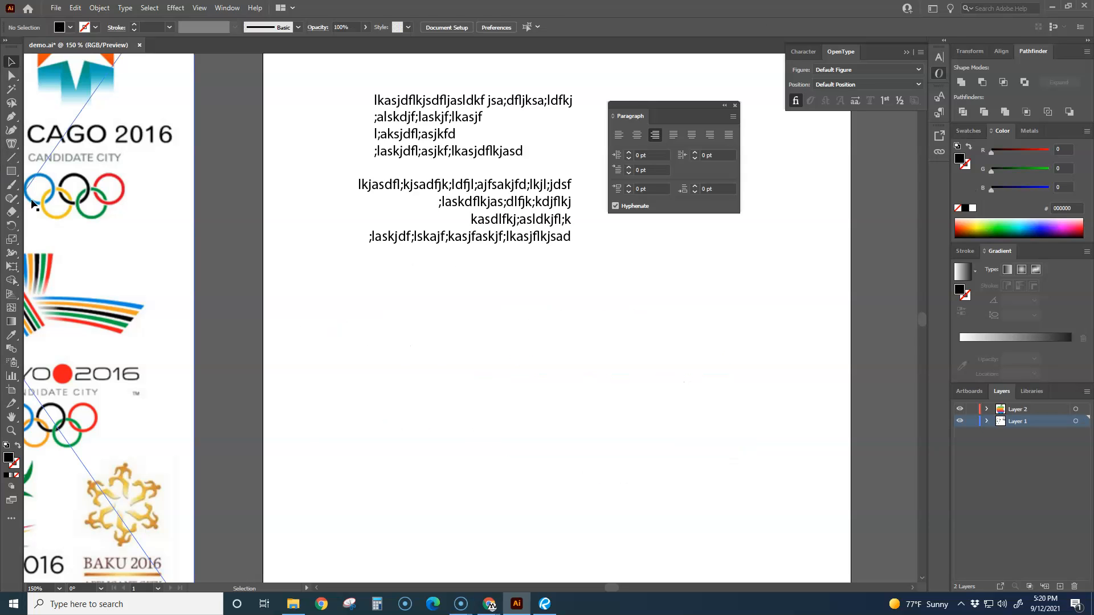
Activate the Pen tool and move the Paragraph panel off the artboard to clear the drawing space.
left_click(12, 147)
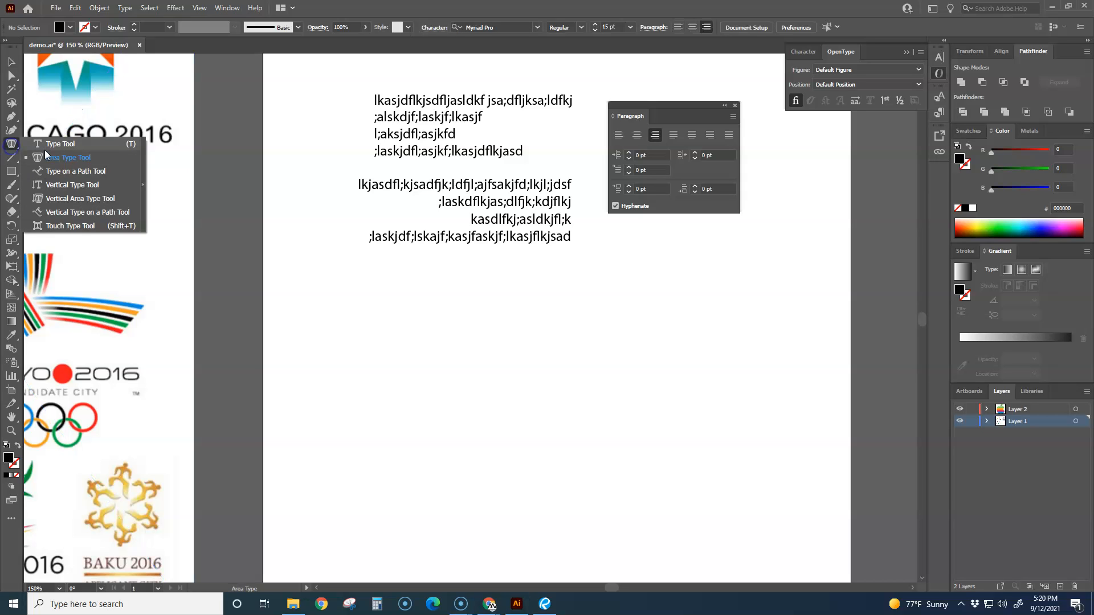
left_click(442, 411)
left_click(16, 117)
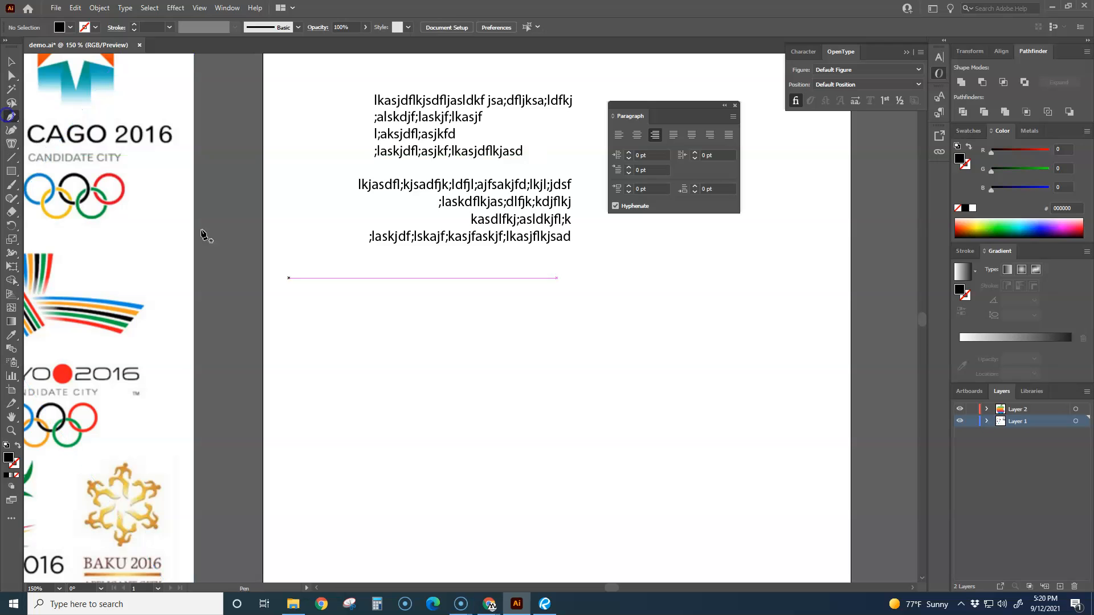
scroll(454, 366, "down", 5)
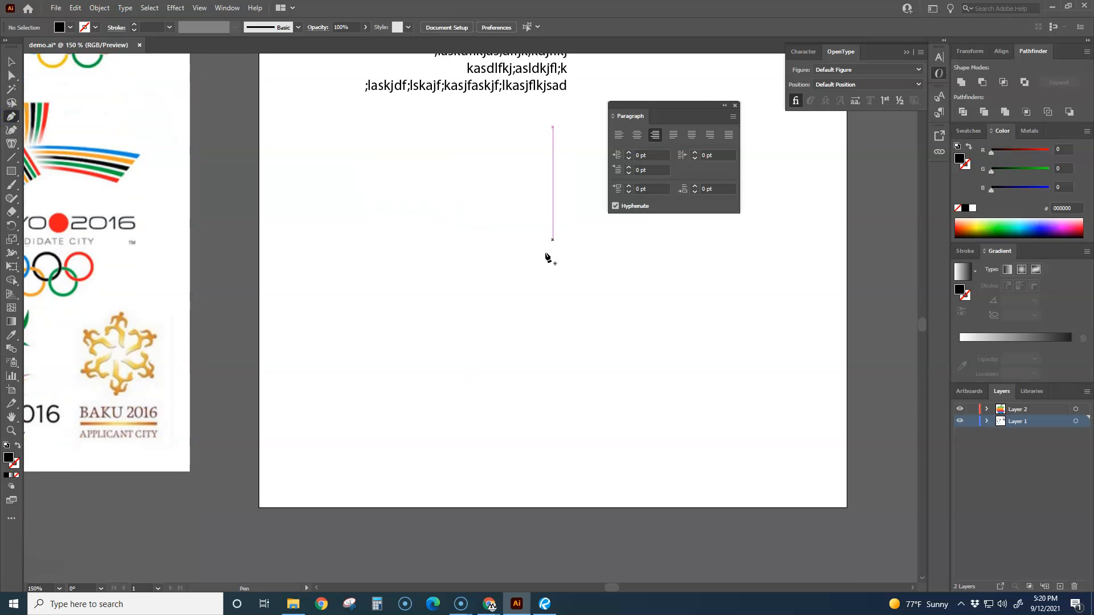
left_click_drag(690, 105, 877, 157)
left_click_drag(630, 242, 490, 349)
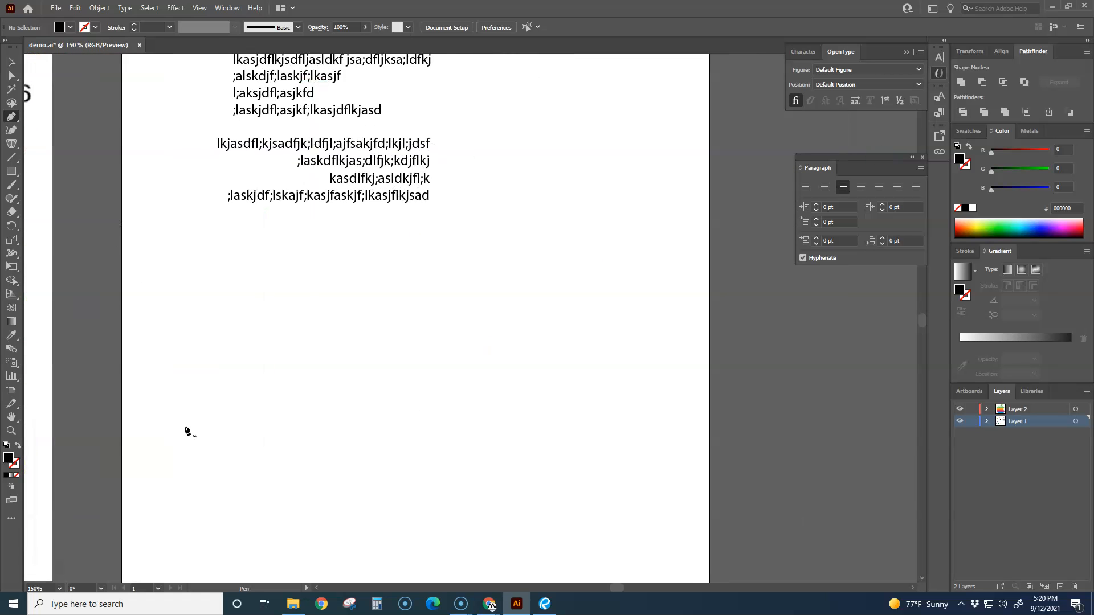
Draw an open 12-point stair-step path rising from lower left to upper right, about 8.35 in wide and 5.95 in high, and select it.
left_click(171, 508)
left_click(233, 506)
left_click(262, 459)
left_click(351, 450)
left_click(376, 397)
left_click(470, 396)
left_click(516, 304)
left_click(569, 278)
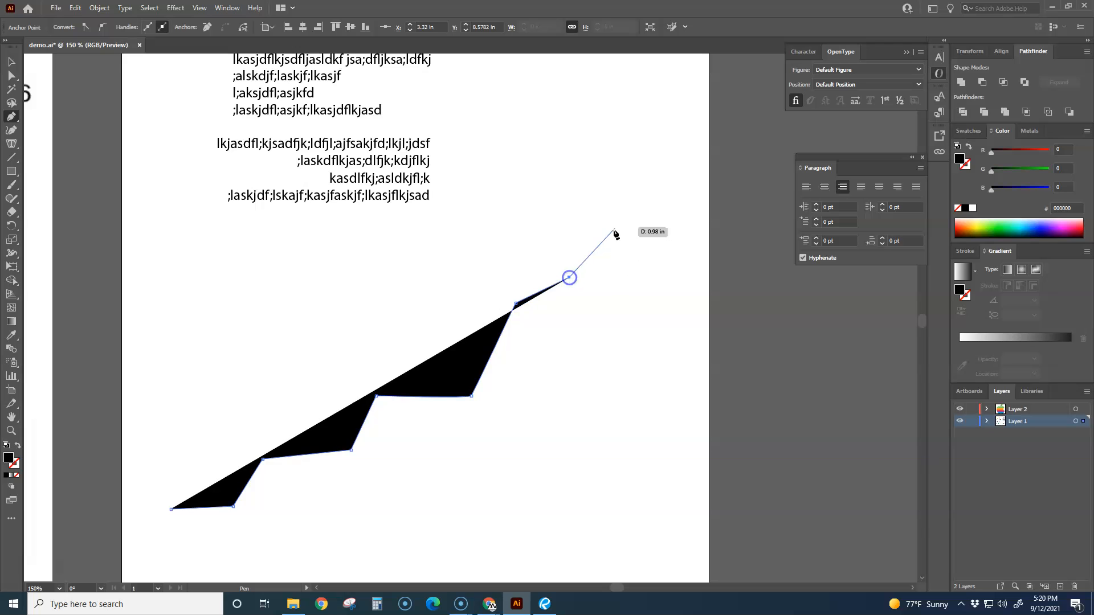
left_click(650, 269)
left_click(682, 210)
left_click(693, 114)
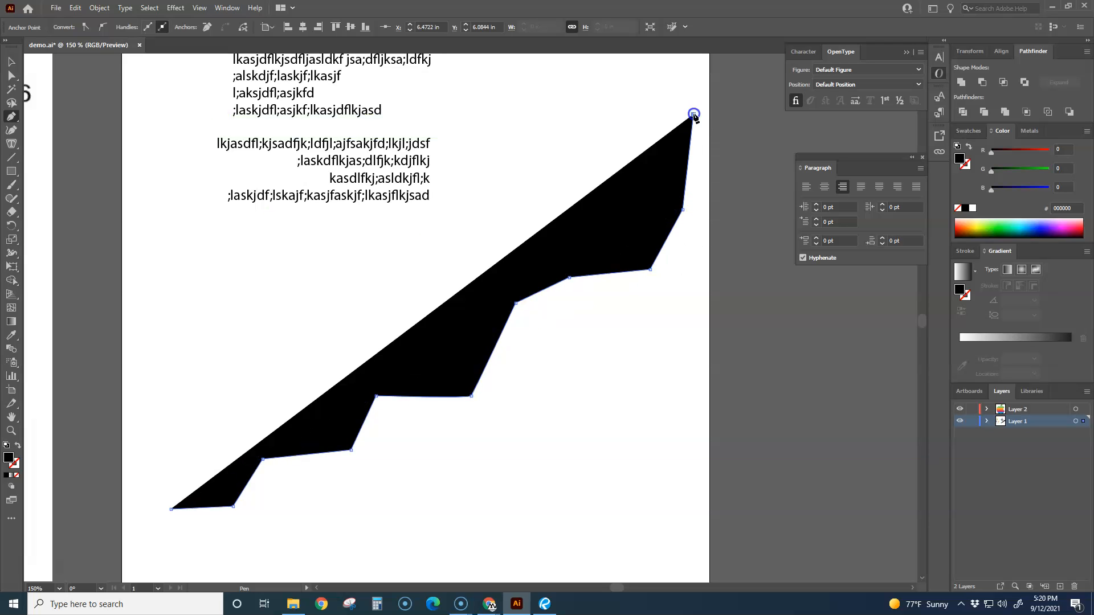
left_click(748, 97)
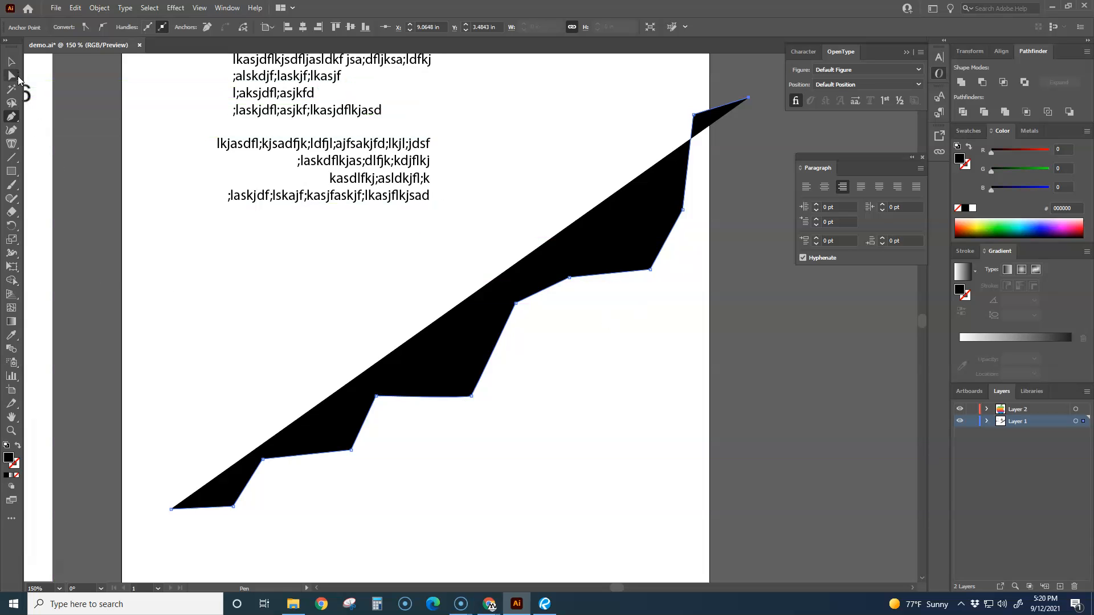
left_click(12, 61)
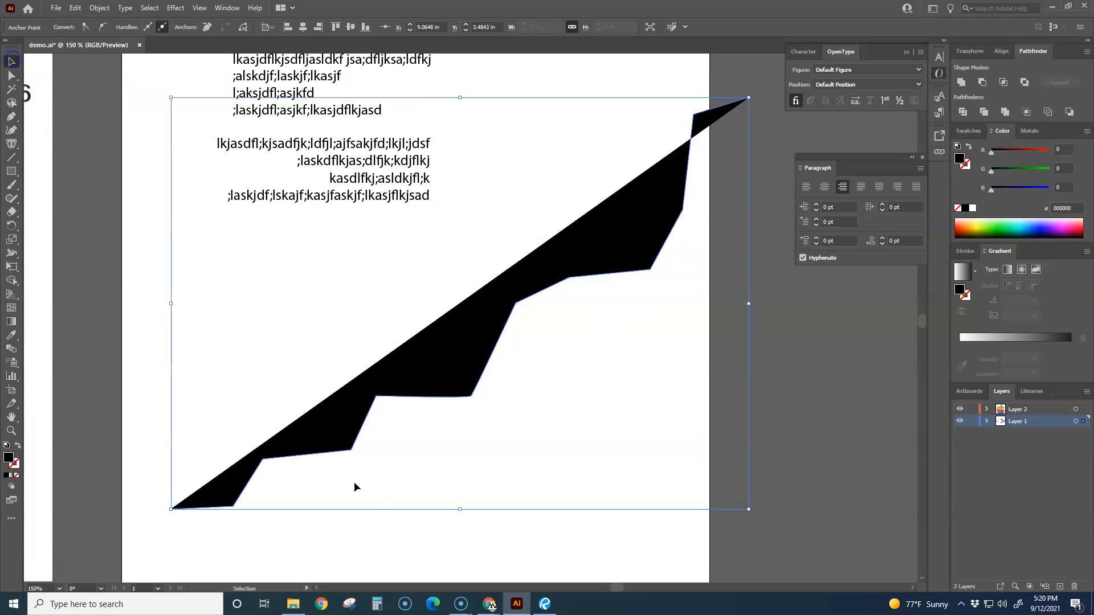
left_click(327, 454)
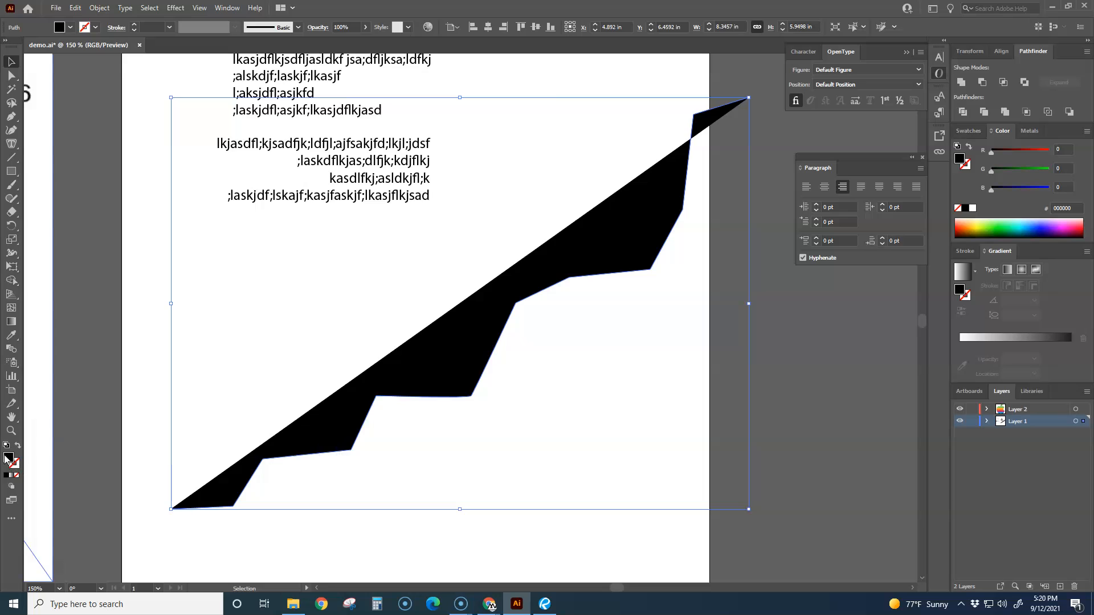
Swap the stair-step path's fill and stroke to give it a black outline with no fill, and deselect it.
left_click(18, 447)
left_click(317, 551)
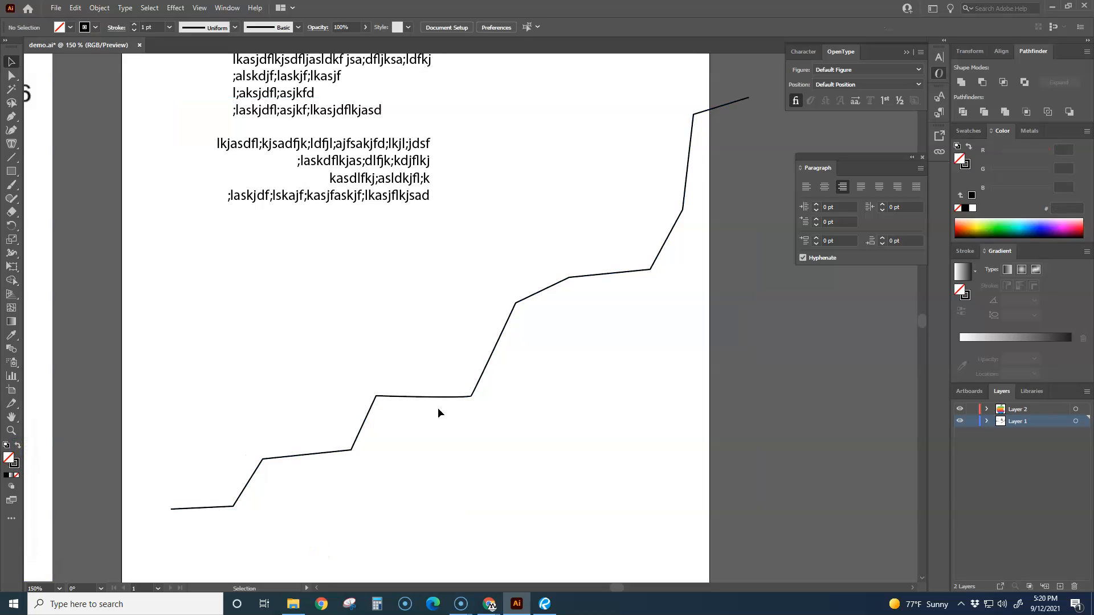
Paste the copied song lyrics as 6 pt type along the stair-step path using the Type on a Path tool.
left_click(13, 149)
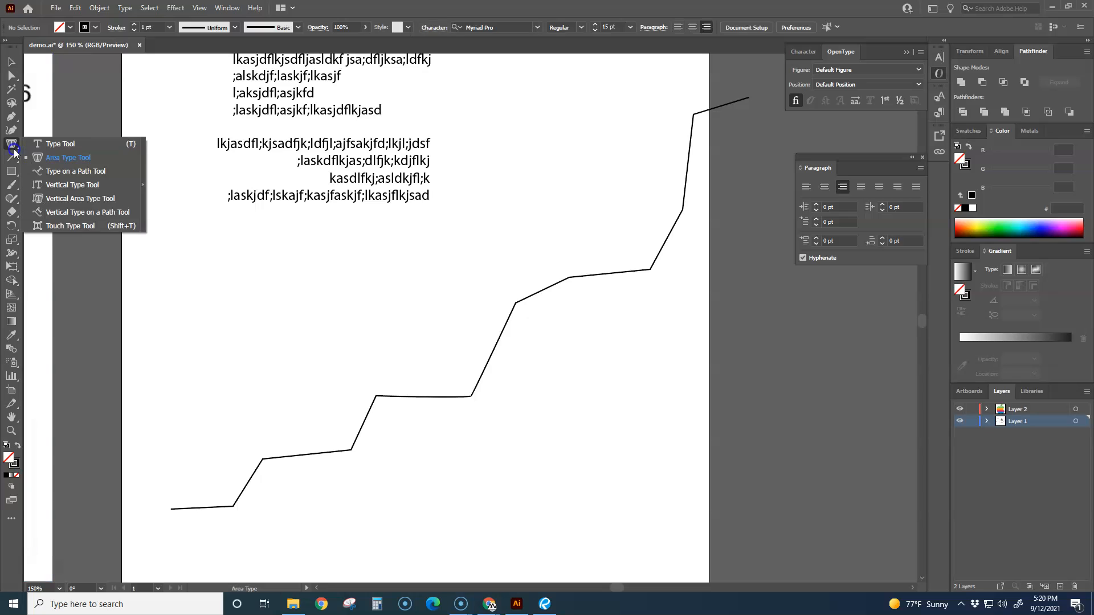
left_click(97, 170)
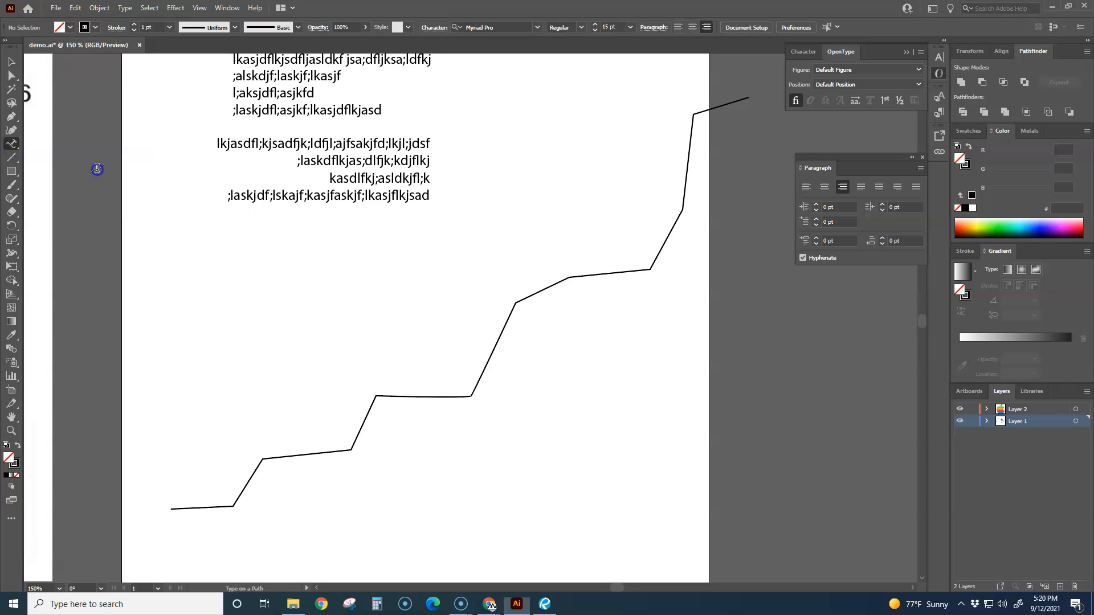
left_click(630, 28)
left_click(643, 56)
left_click(175, 509)
key("Escape")
key("ctrl+v")
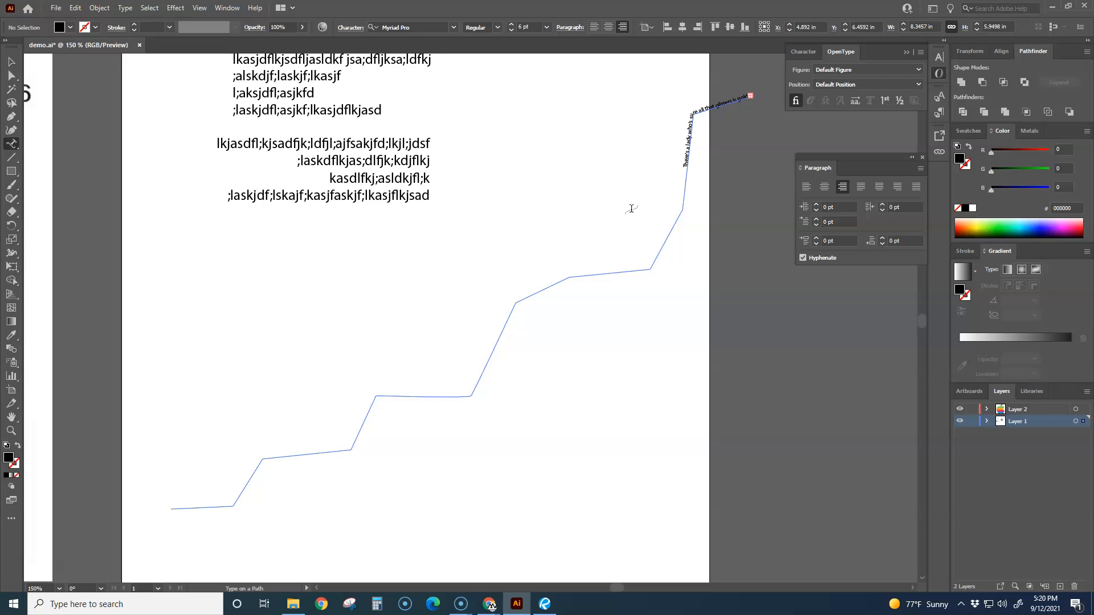
Try to shift the lyrics toward the path's lower-left start by moving its centre and start brackets.
left_click(11, 62)
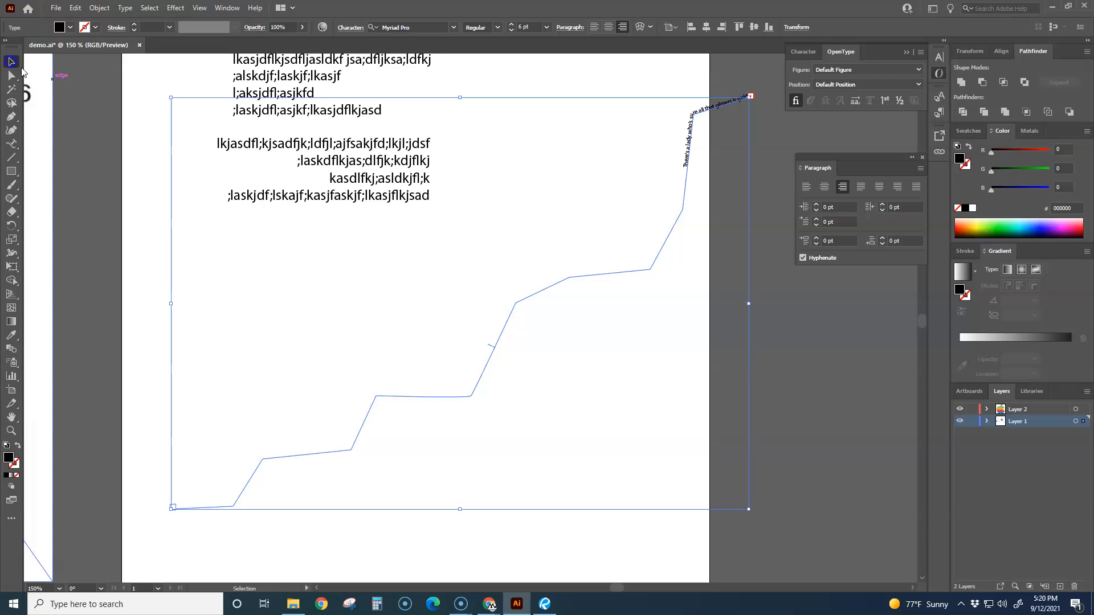
left_click(574, 227)
left_click(689, 156)
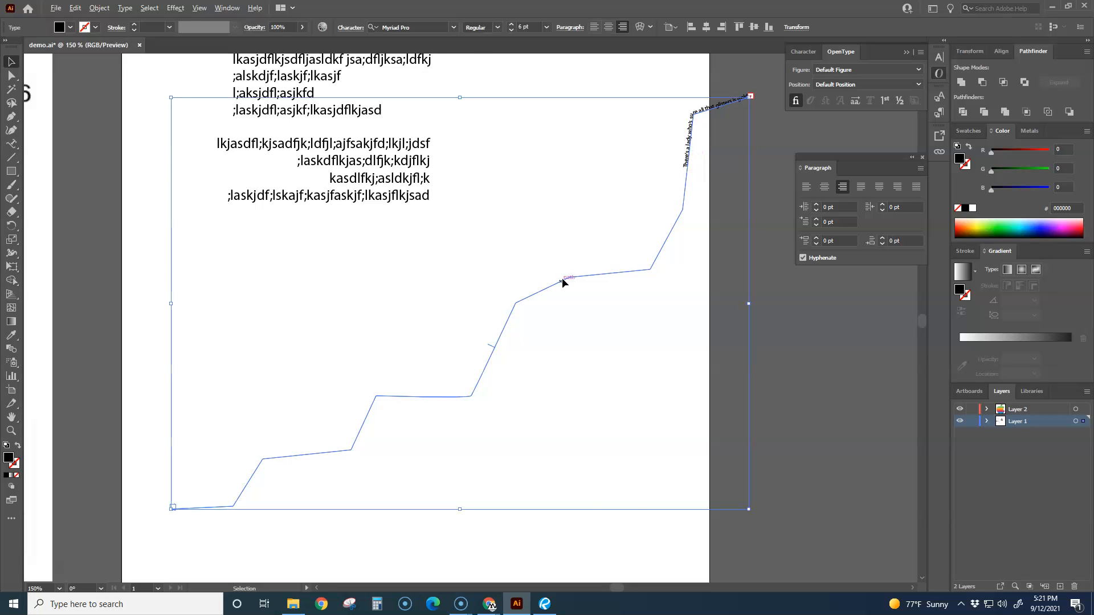
scroll(564, 280, "down", 2)
scroll(573, 279, "up", 1)
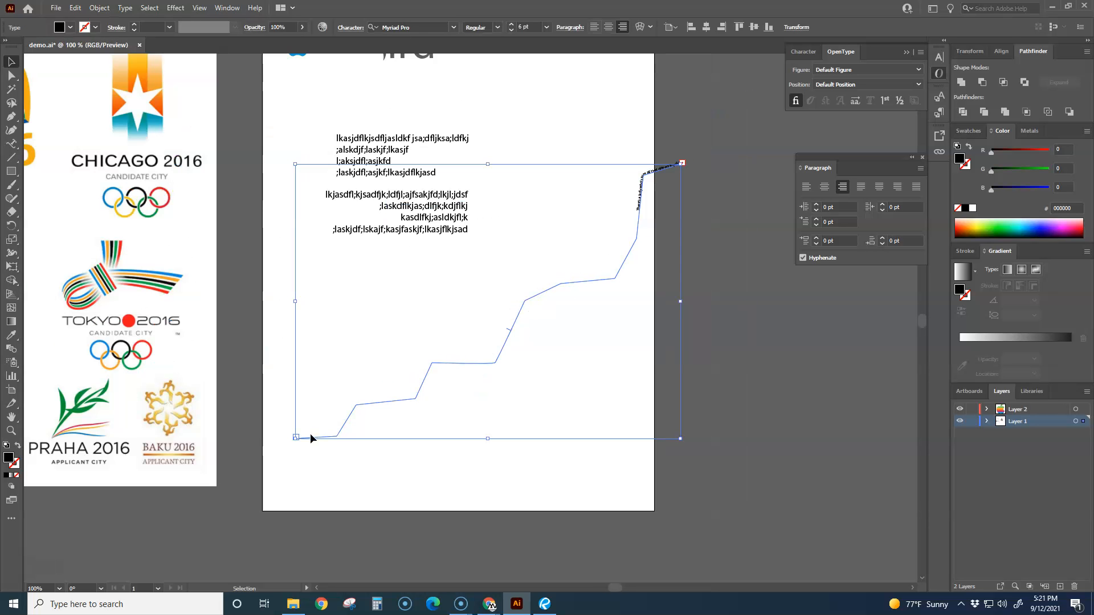
left_click_drag(509, 333, 531, 287)
left_click(10, 74)
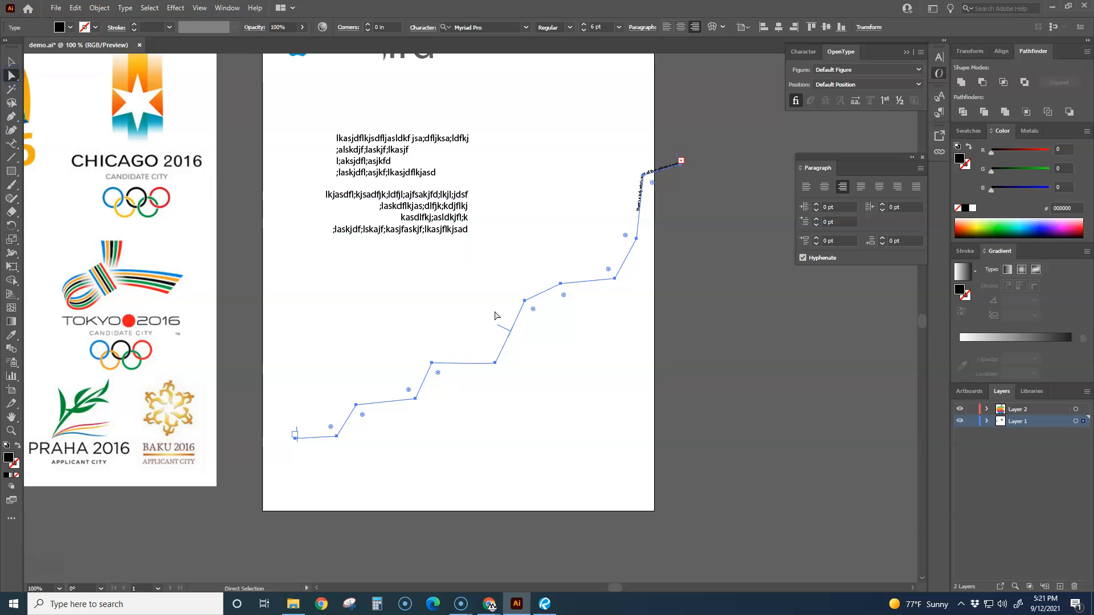
left_click_drag(503, 332, 444, 364)
mouse_move(296, 435)
left_mouse_down()
mouse_move(402, 367)
mouse_move(296, 444)
left_mouse_up()
key("t")
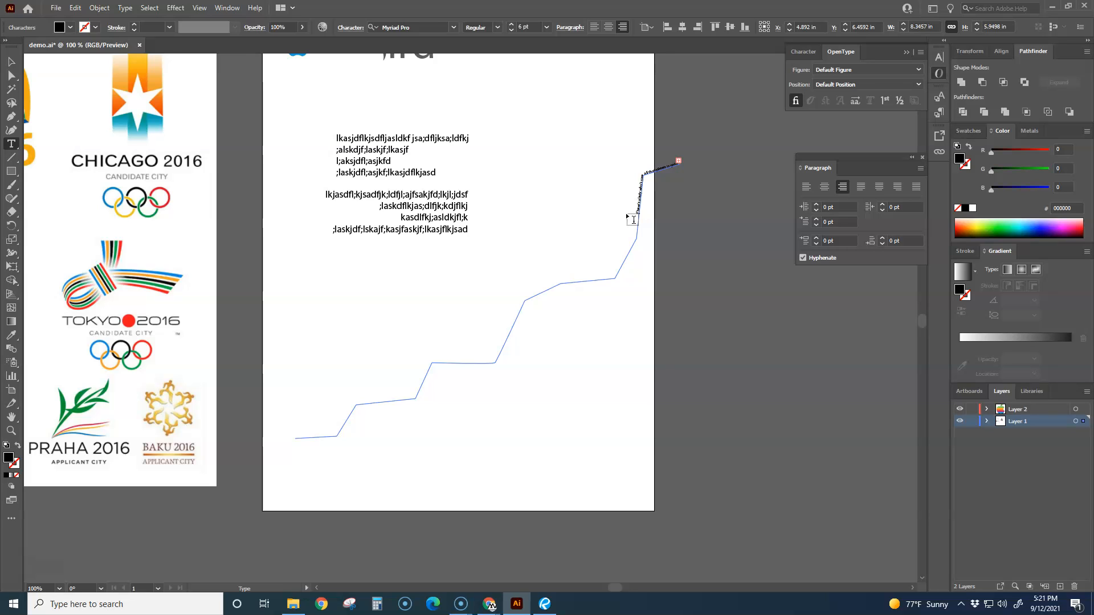
scroll(633, 220, "up", 6)
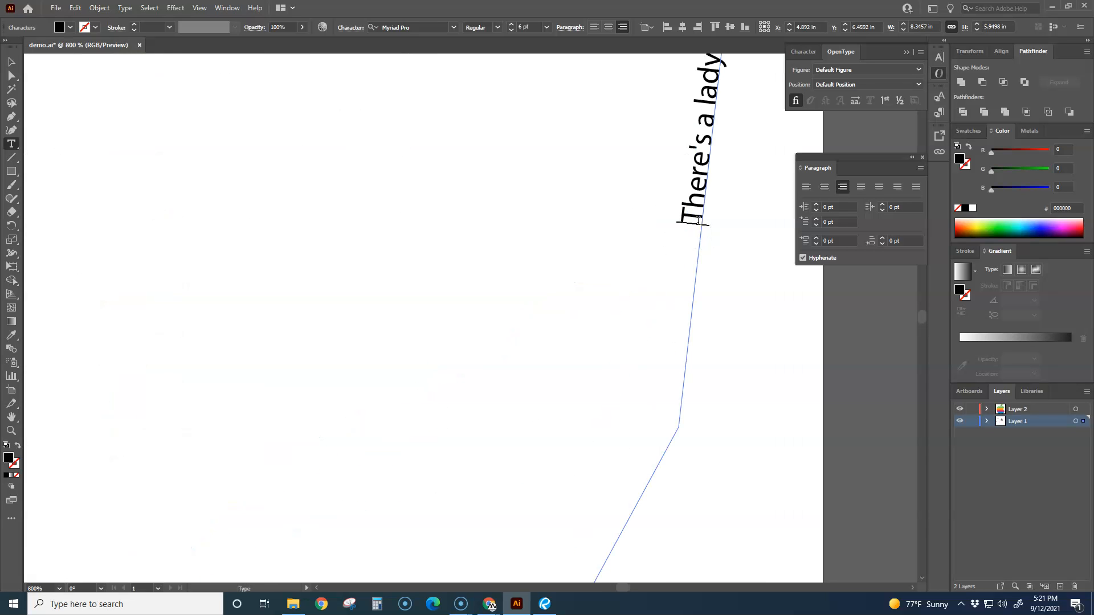
left_click_drag(697, 222, 670, 264)
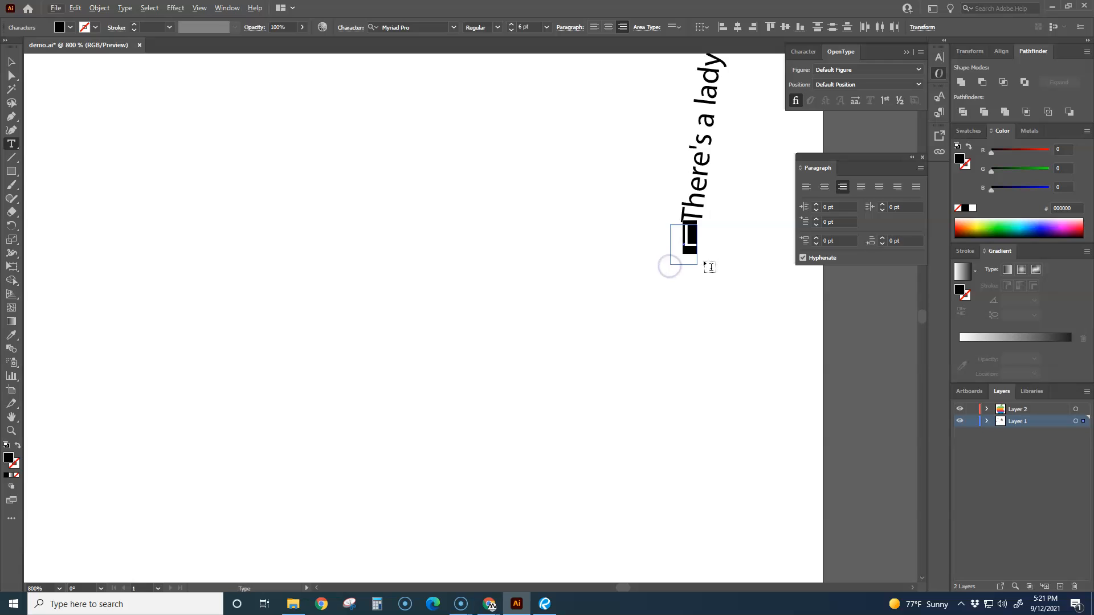
key("ctrl+z")
scroll(705, 265, "down", 6)
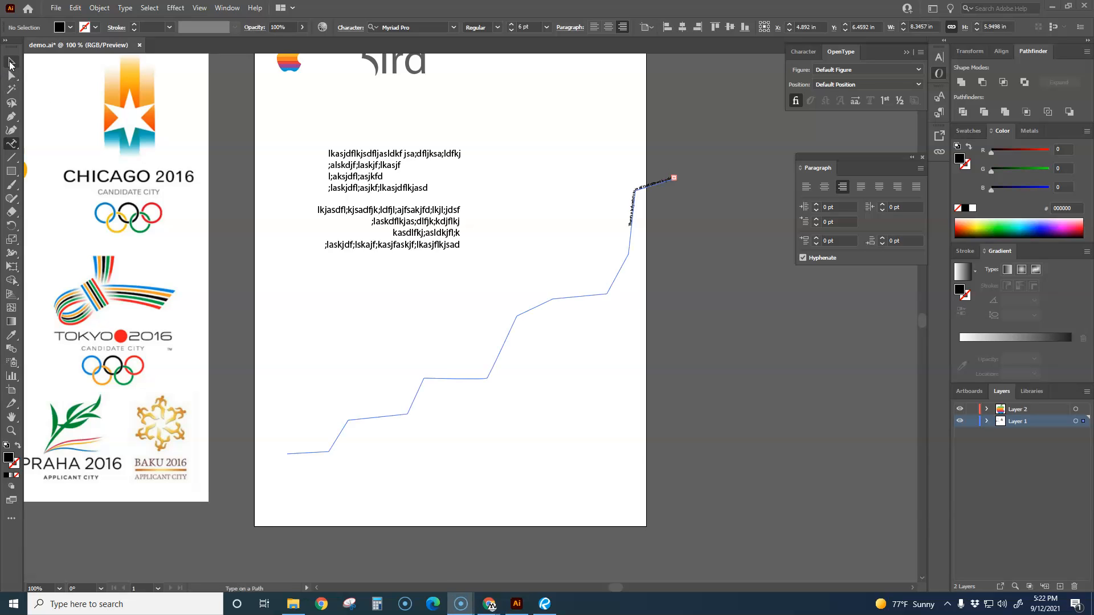
Left-align the lyrics on the stair-step path and deselect it.
left_click(11, 64)
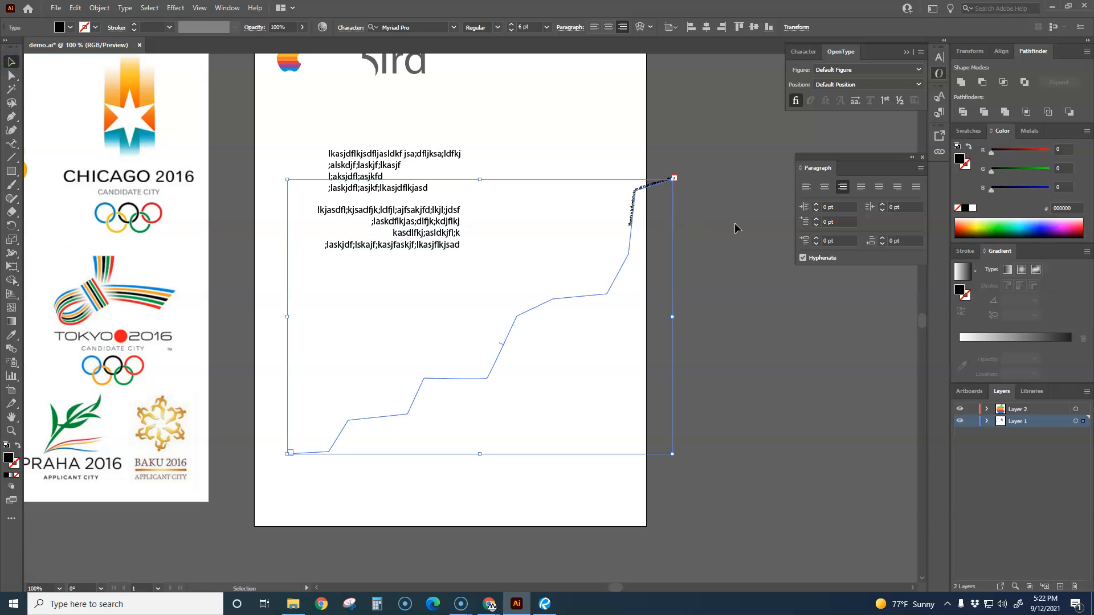
left_click(843, 188)
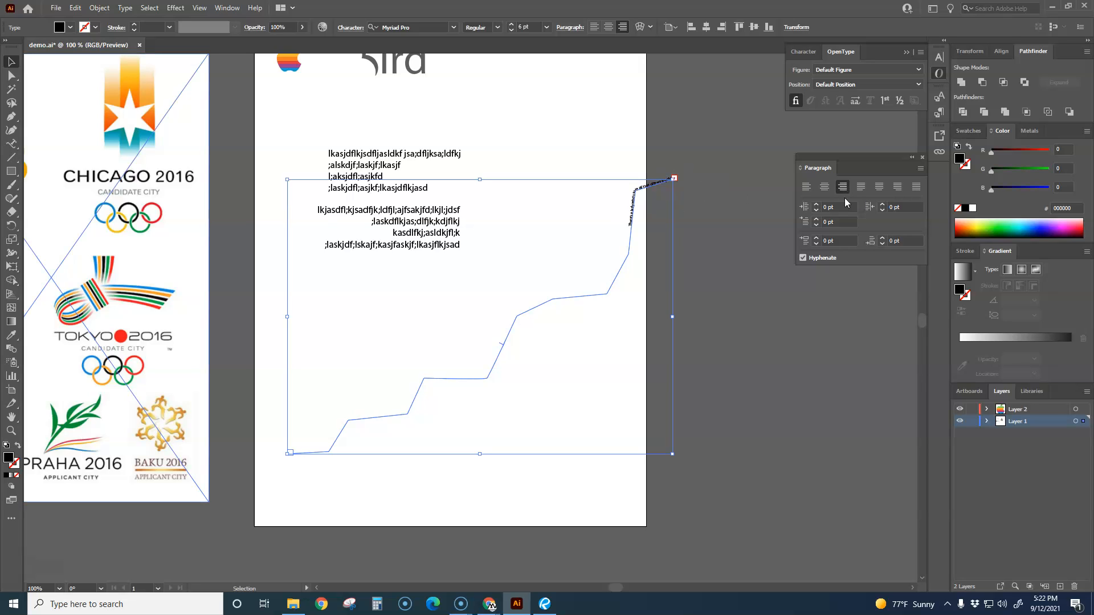
left_click(806, 188)
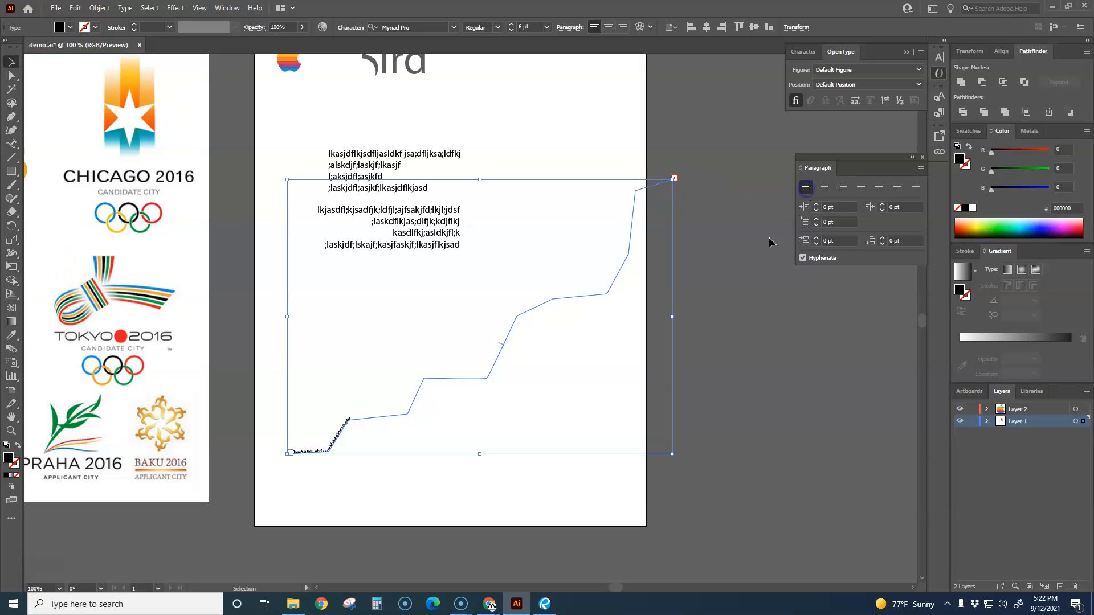
left_click(364, 497)
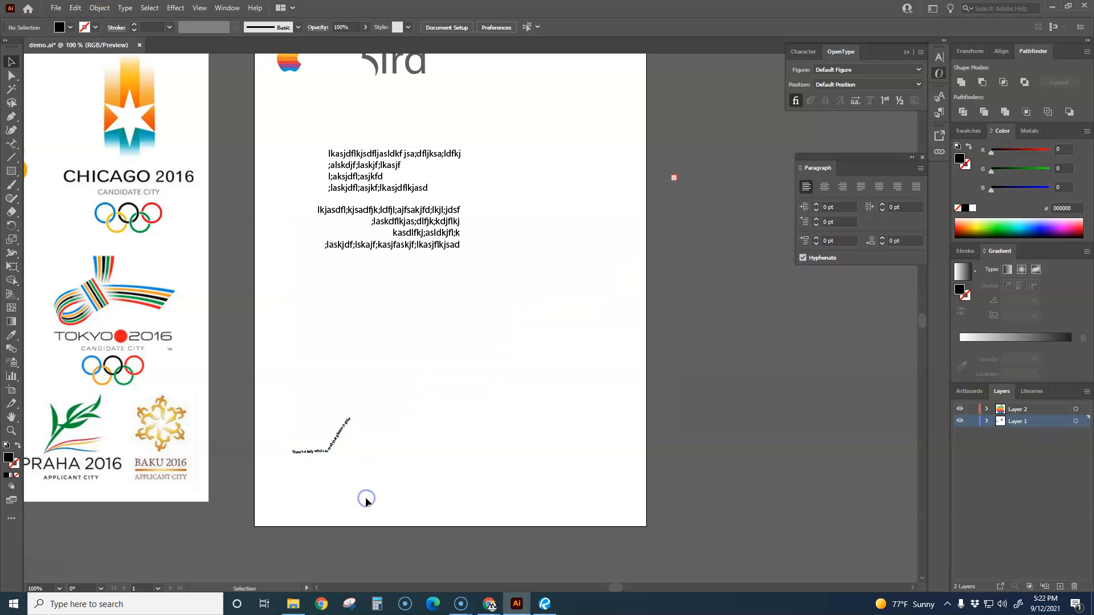
Select the lyrics on the path and check how far they run along the stair steps.
scroll(304, 462, "up", 3)
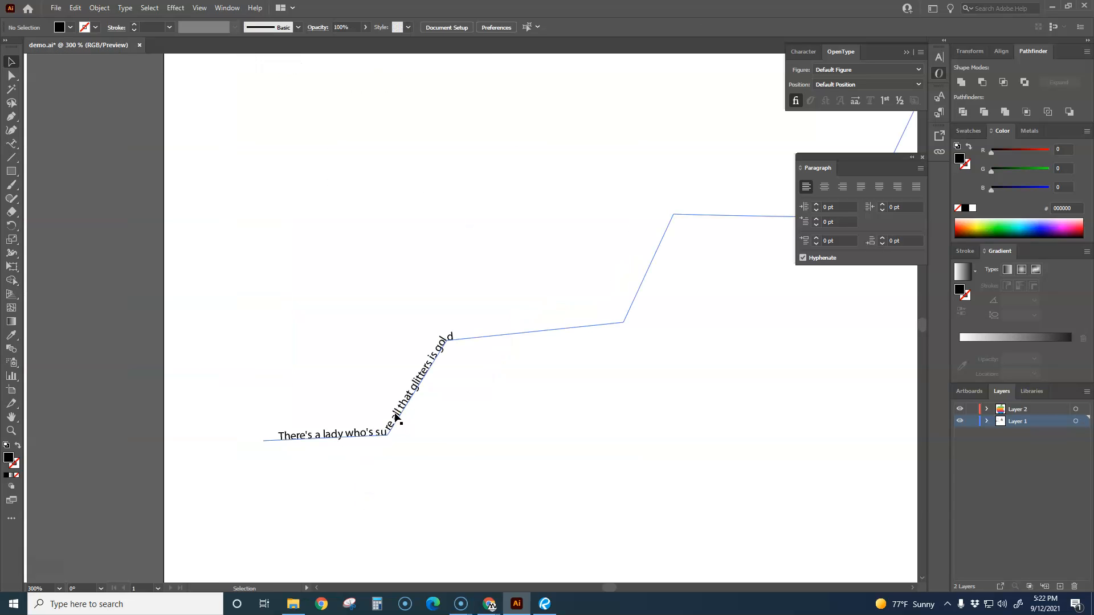
double_click(399, 415)
key("ctrl+a")
key("ctrl+shift+a")
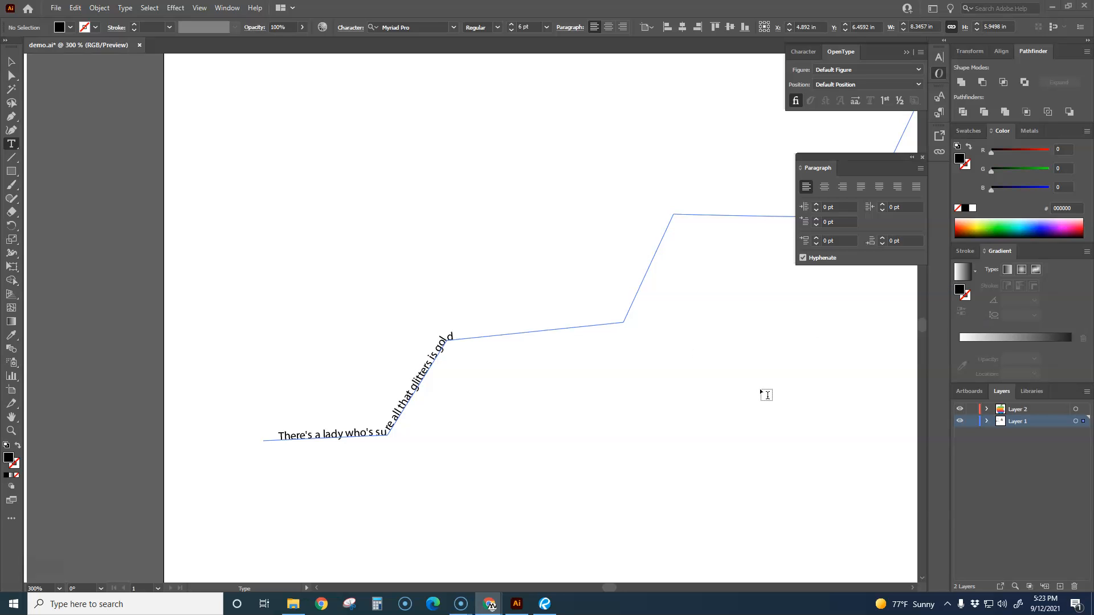
triple_click(409, 390)
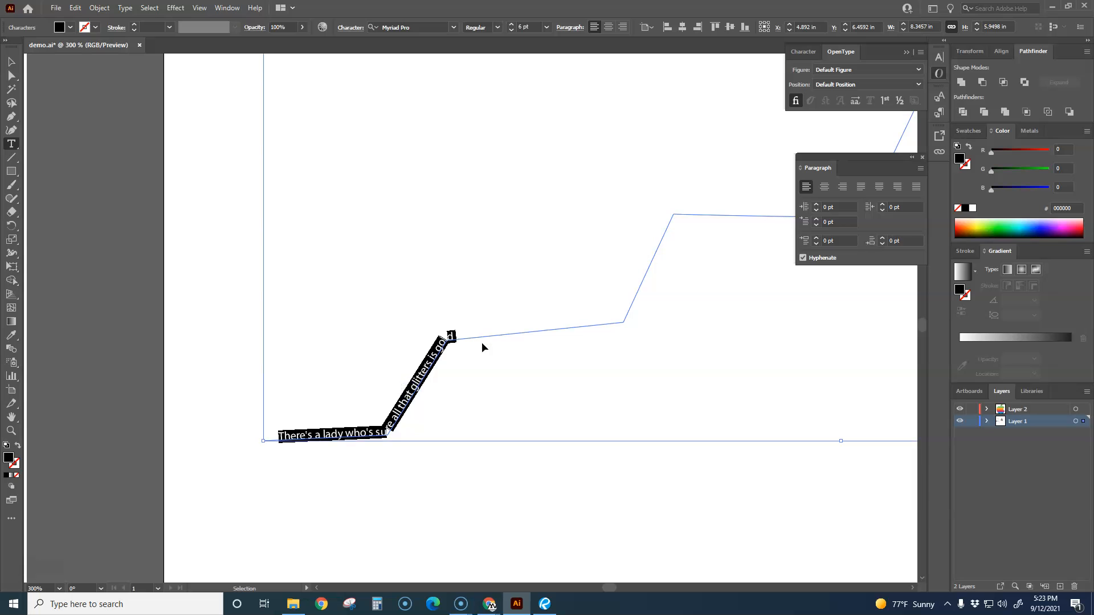
left_click(482, 343, "ctrl")
scroll(585, 415, "down", 2)
scroll(586, 416, "up", 2)
scroll(588, 399, "down", 4)
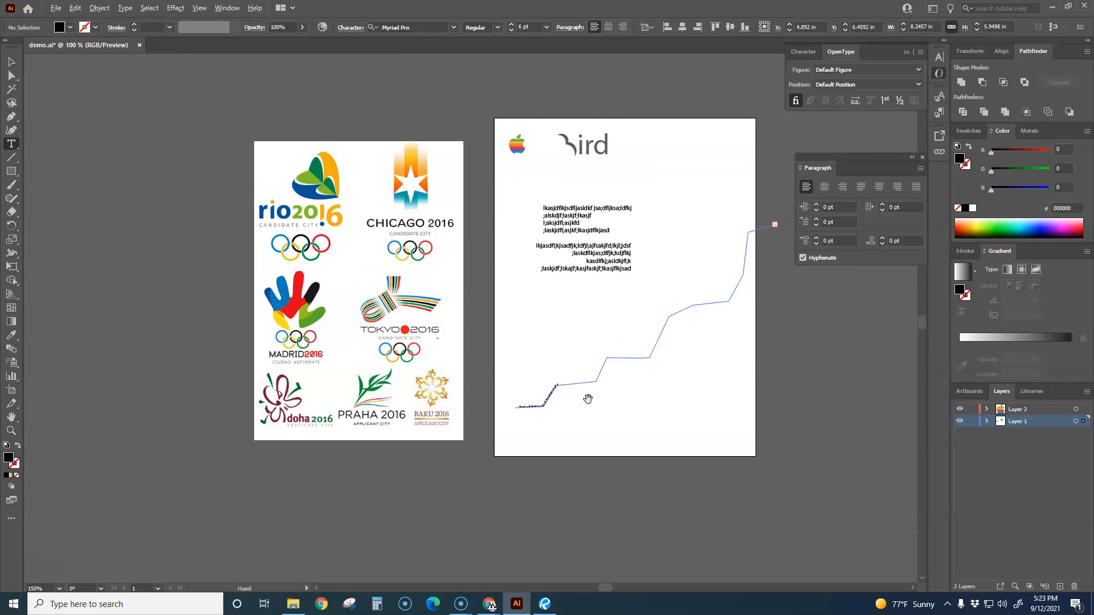
scroll(588, 399, "up", 1)
left_click_drag(655, 400, 537, 409)
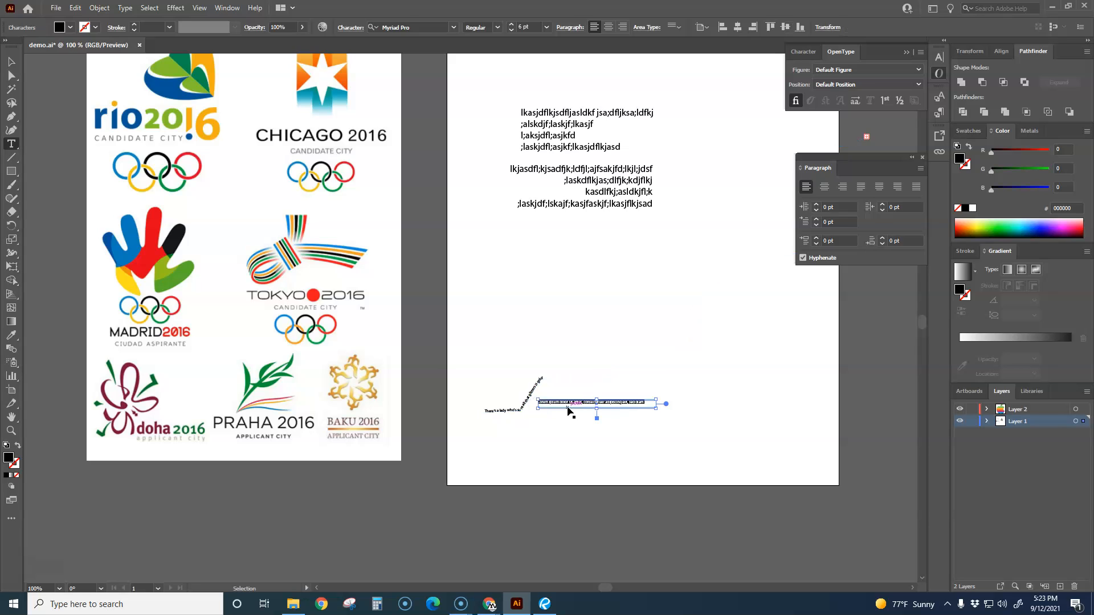
key("ctrl+z")
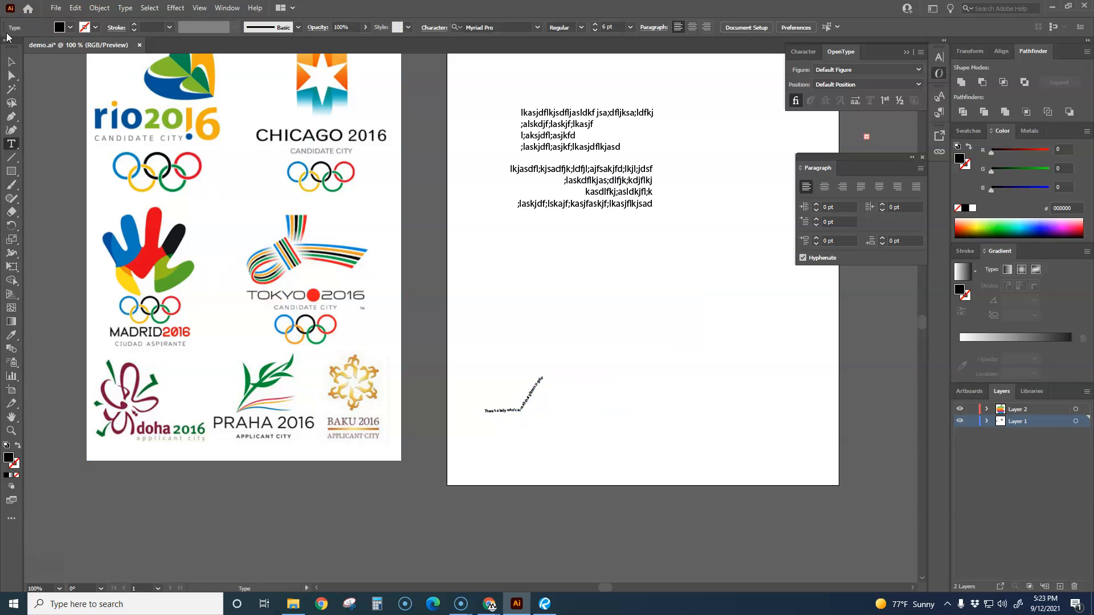
Paste the lyrics area text block onto the artboard and move it into the empty space above the path type.
left_click(12, 61)
left_click_drag(610, 422, 490, 398)
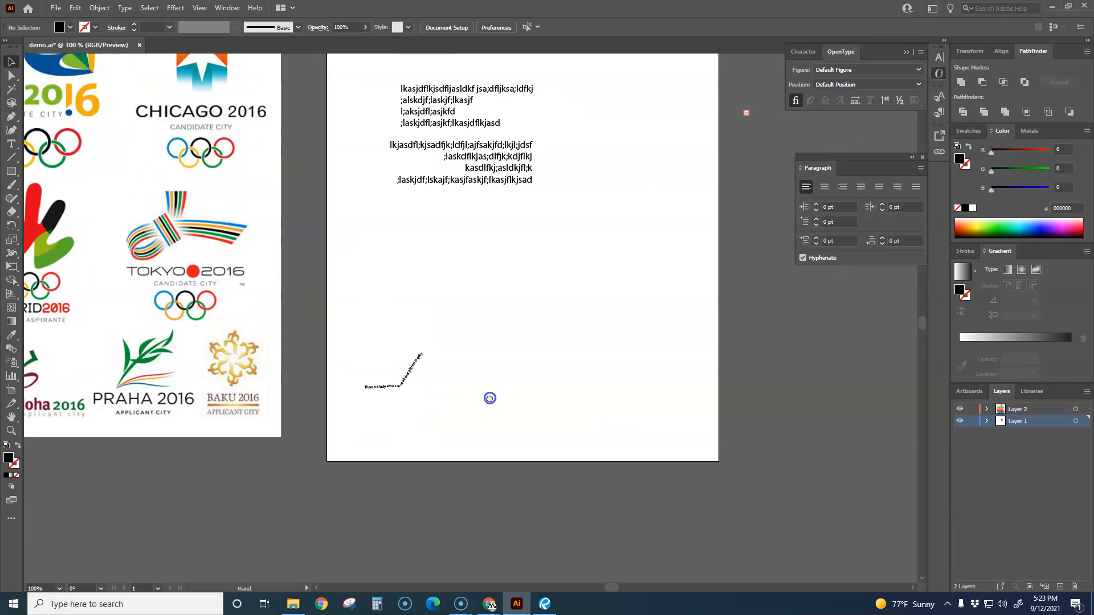
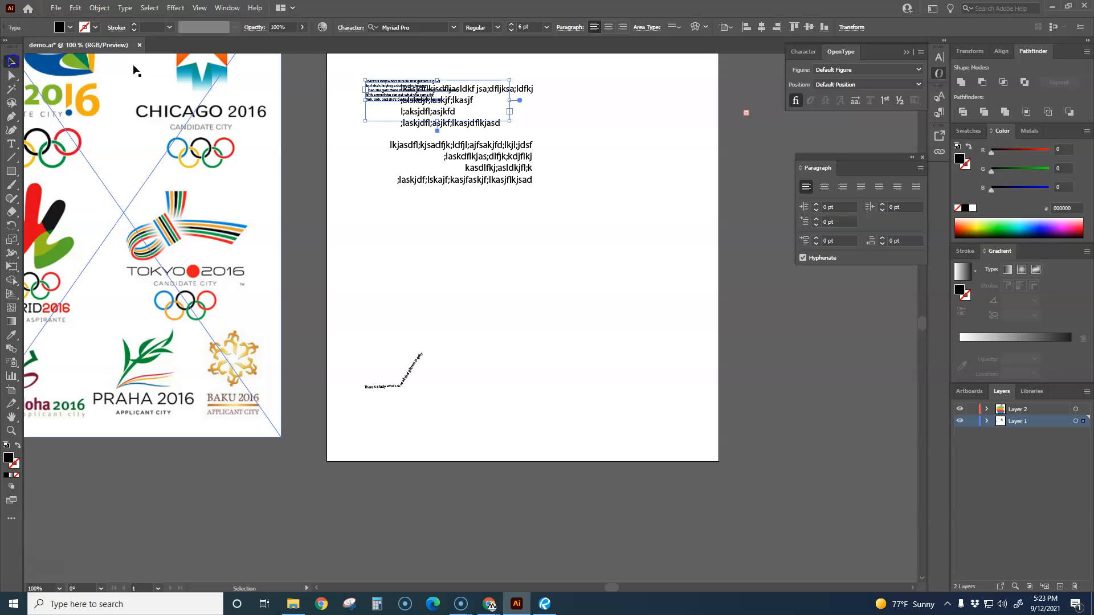
left_click_drag(374, 91, 364, 267)
left_click(537, 384)
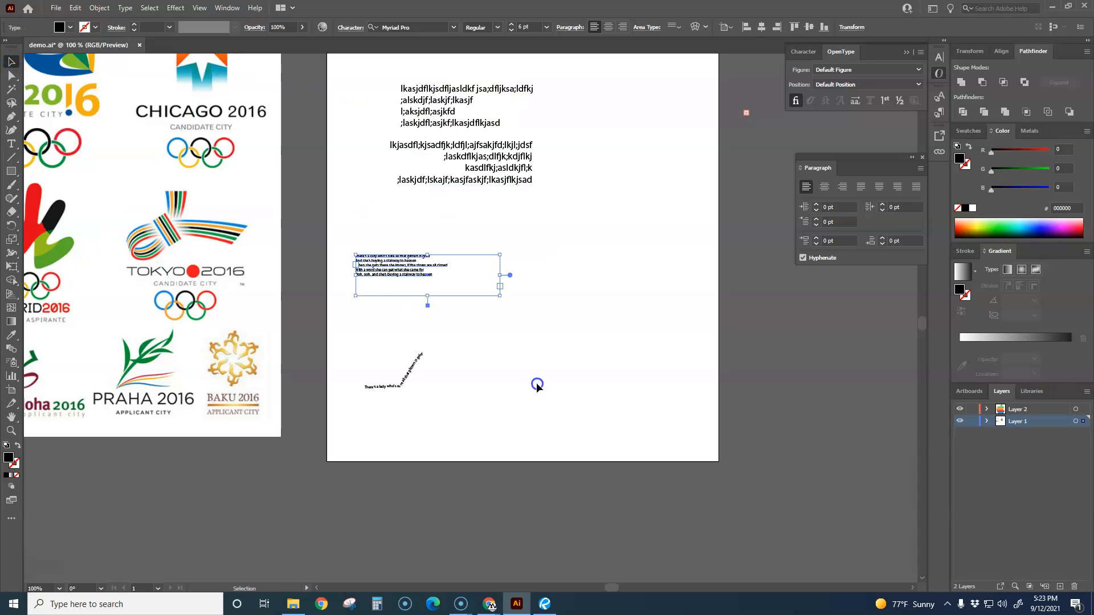
Select all five lyric lines inside the pasted text area.
scroll(438, 368, "up", 2)
double_click(366, 178)
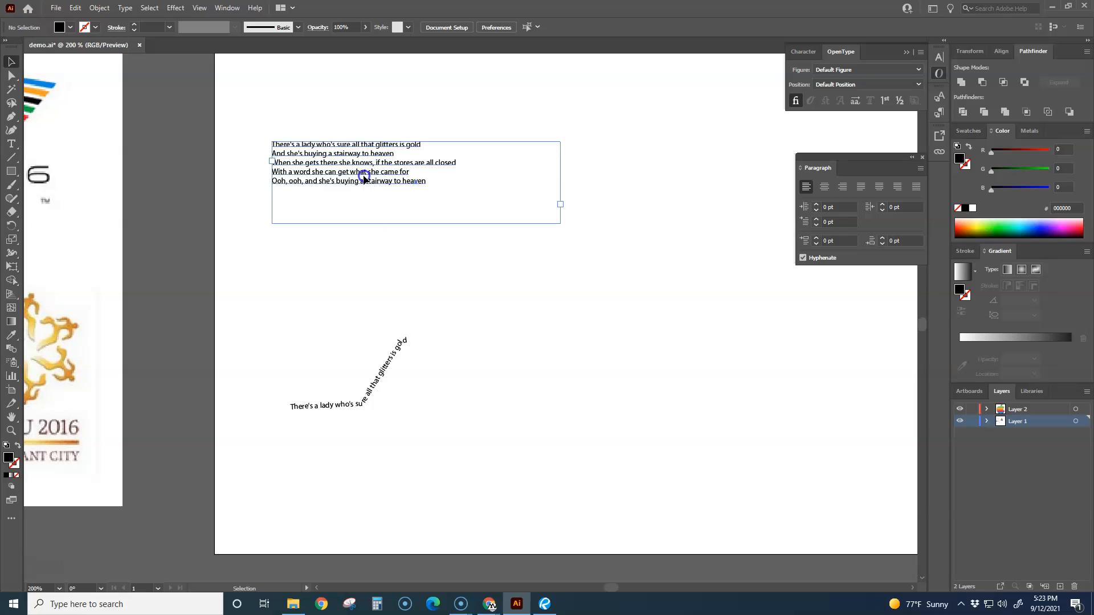
left_click_drag(431, 182, 261, 144)
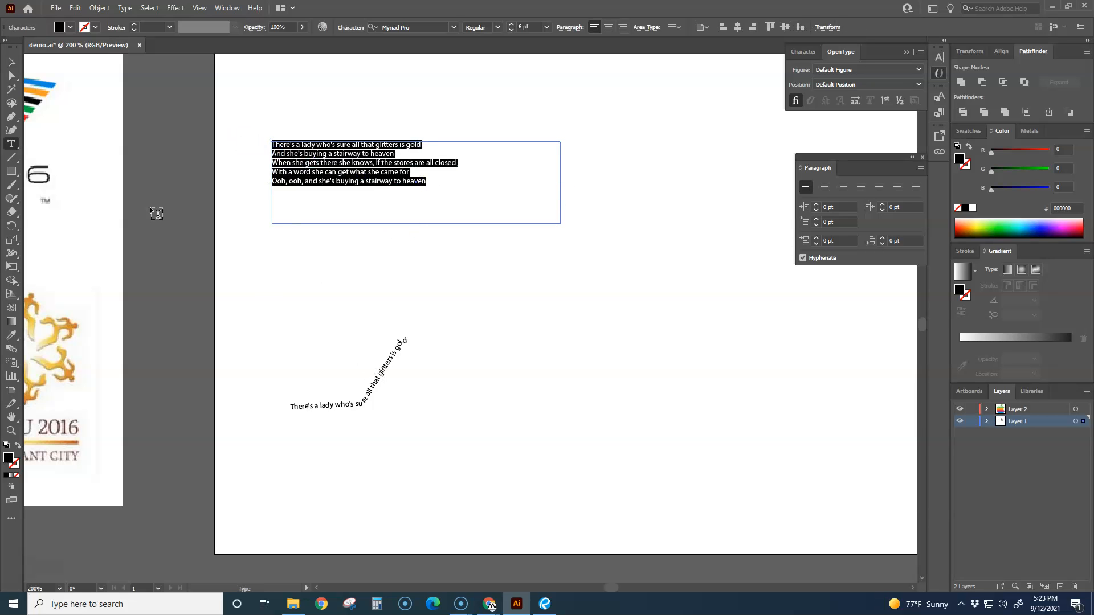
left_click(14, 59)
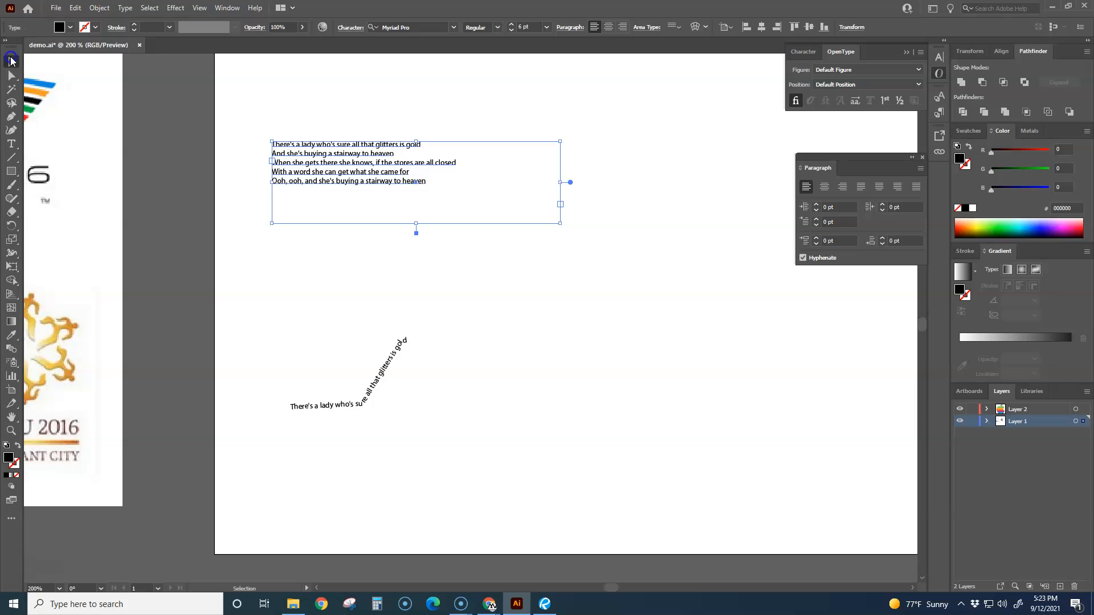
Join the lyric lines in the text area into continuous text by replacing their line breaks with spaces.
double_click(281, 154)
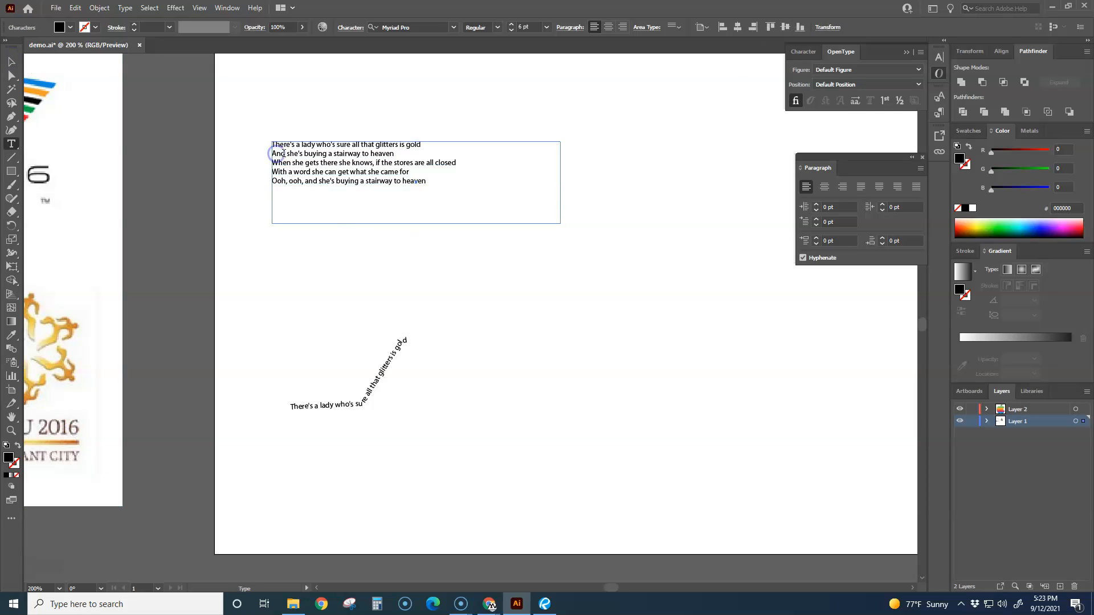
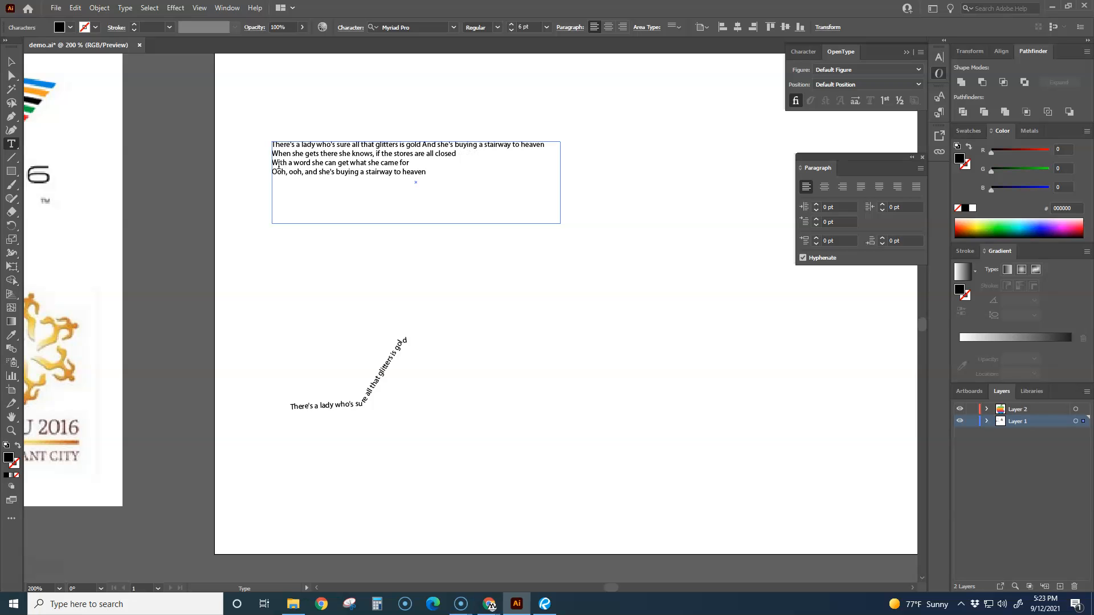
left_click(274, 164)
key("BackSpace")
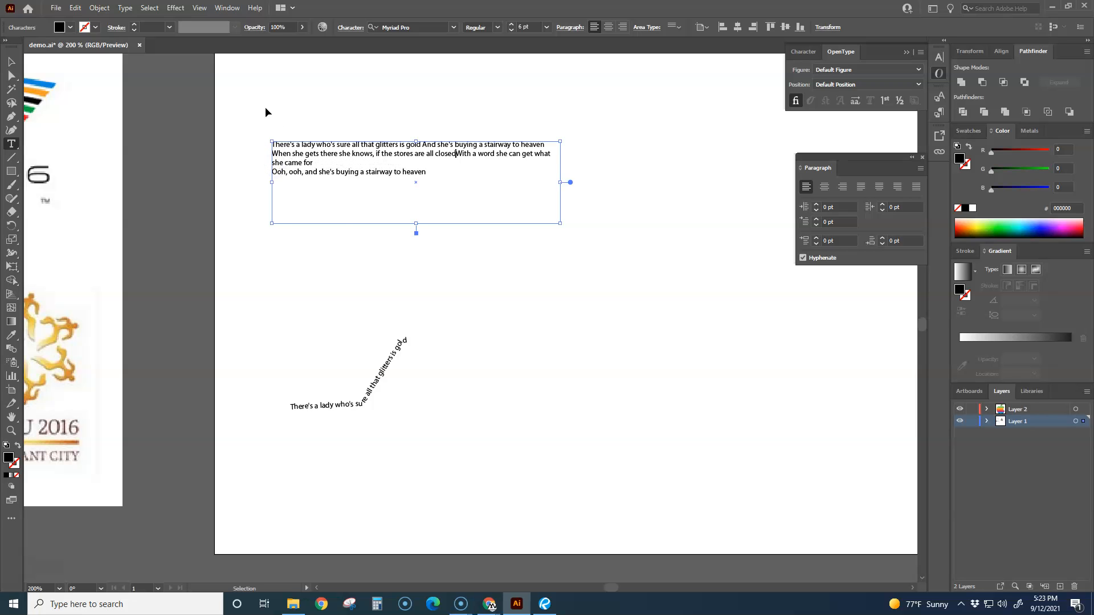
type("There's a lady who's sure all that glitters is gold And she's buying a stairway to heaven When she gets there she knows, if the stores are all closed With a word she can get what she came for Ooh, ooh, and she's buying a stairway to heaven")
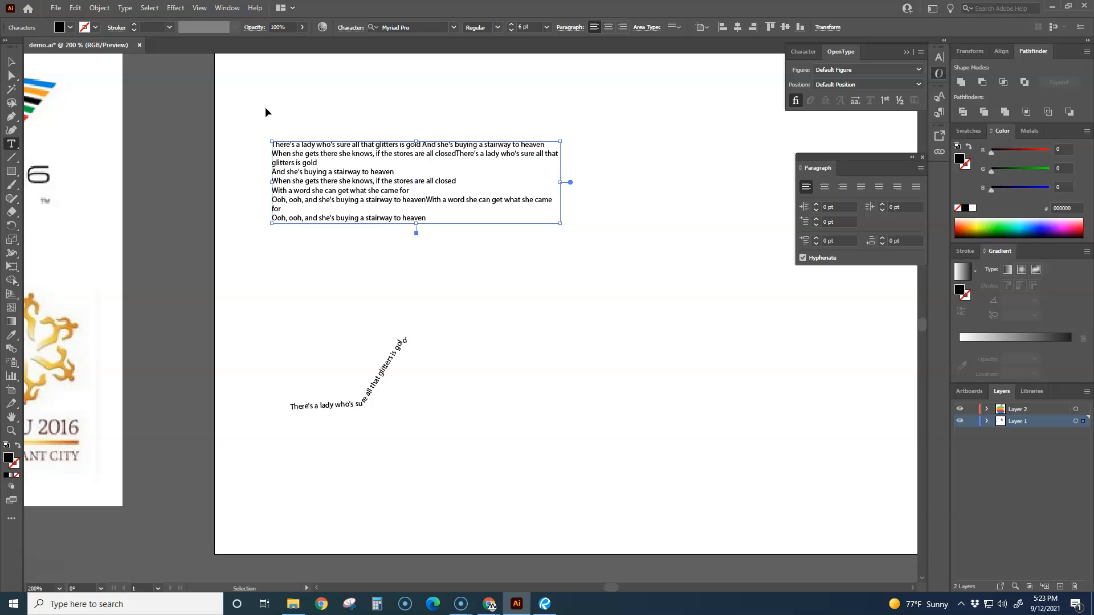
key("ctrl+z")
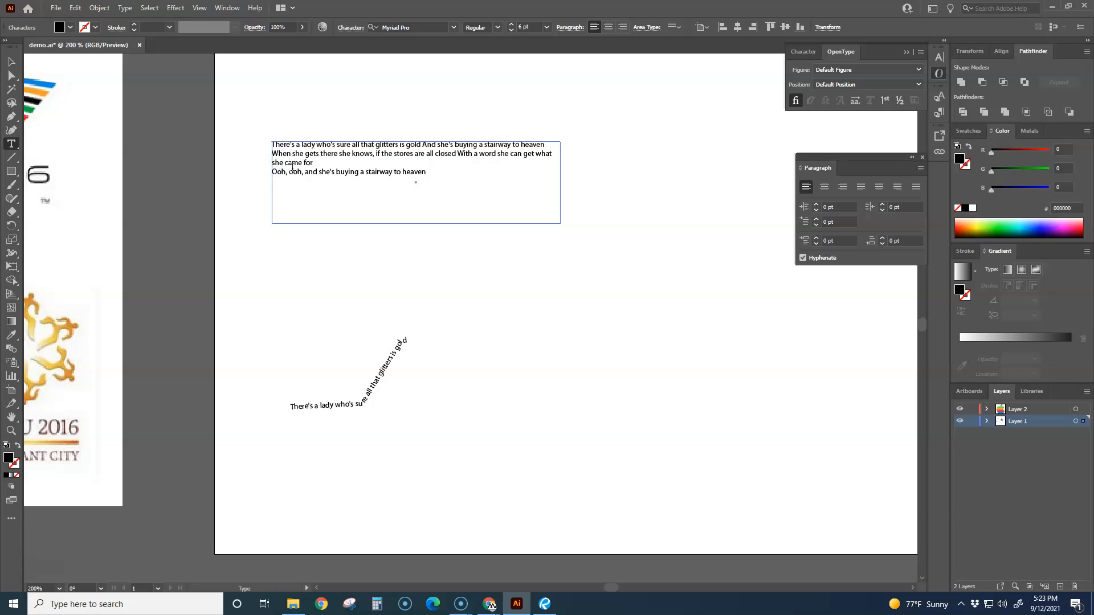
key("BackSpace")
left_click(274, 172)
key("BackSpace")
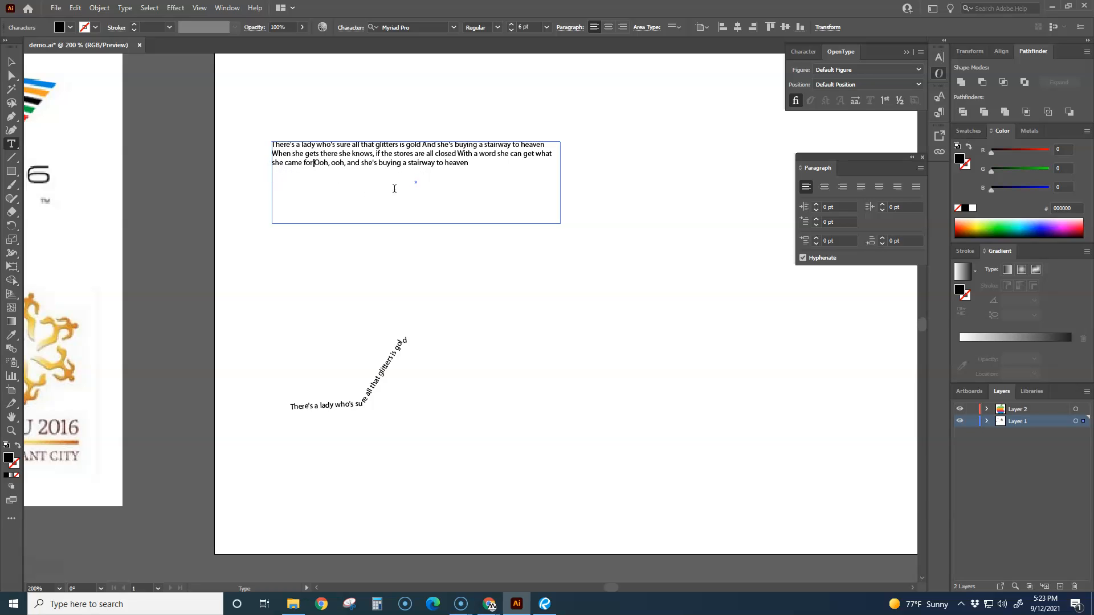
left_click(11, 61)
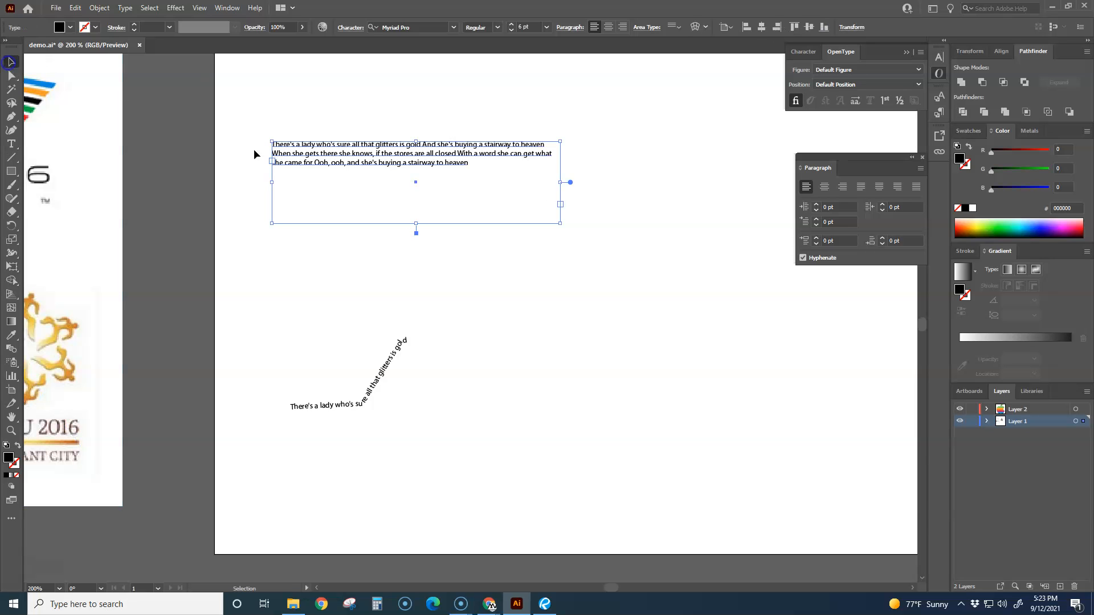
Widen the lyrics text area above the stair-step path and copy all of its text.
left_click_drag(561, 184, 649, 185)
left_click(298, 165)
left_click(301, 165)
left_click(302, 165)
left_click_drag(302, 165, 284, 163)
triple_click(283, 149)
key("ctrl+c")
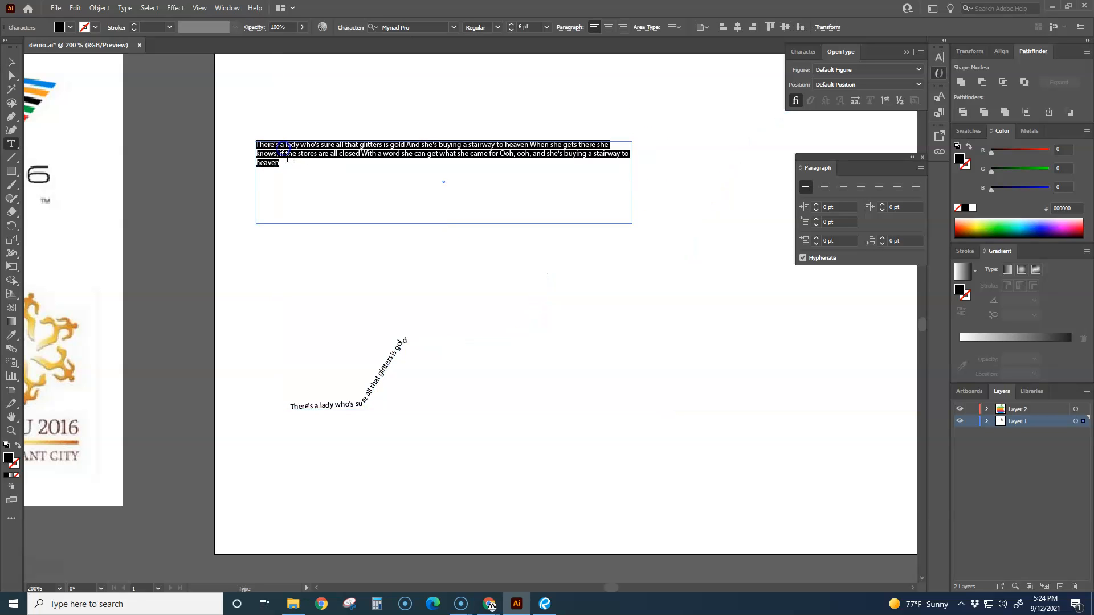
Replace the text on the stair-step path with the copied continuous lyrics and deselect it.
triple_click(367, 402)
key("ctrl+v")
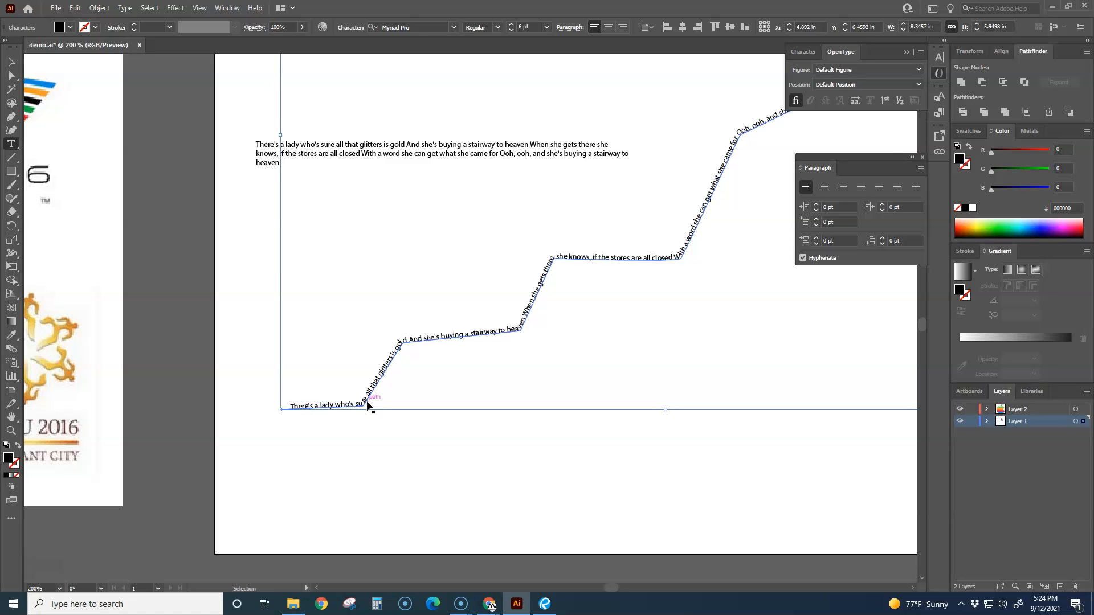
left_click(490, 441)
scroll(445, 392, "down", 1)
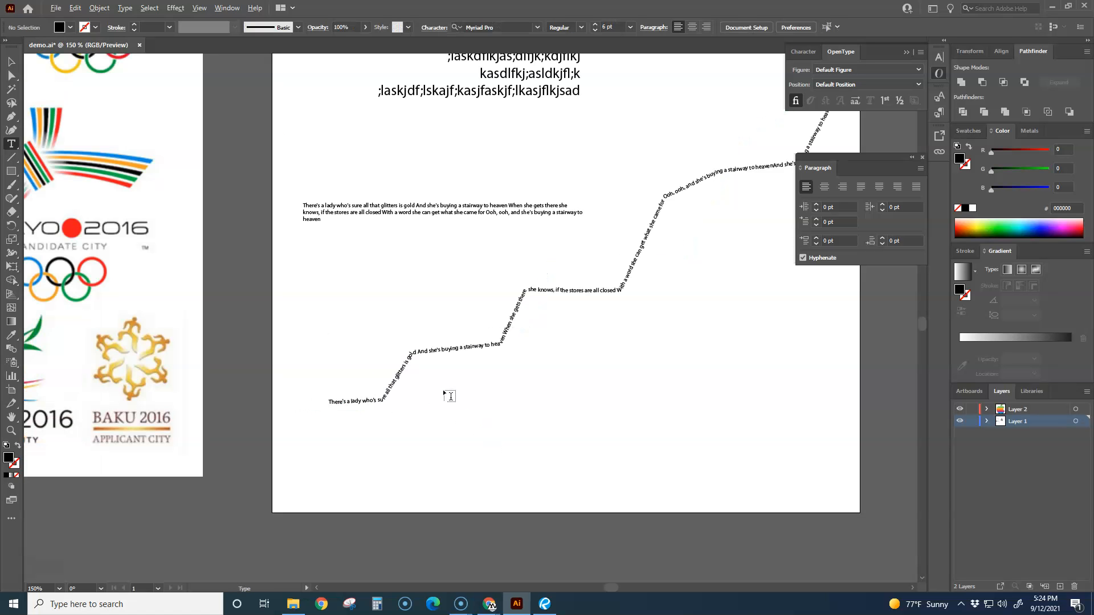
scroll(455, 394, "down", 1)
left_click_drag(544, 385, 503, 404)
scroll(494, 401, "up", 1)
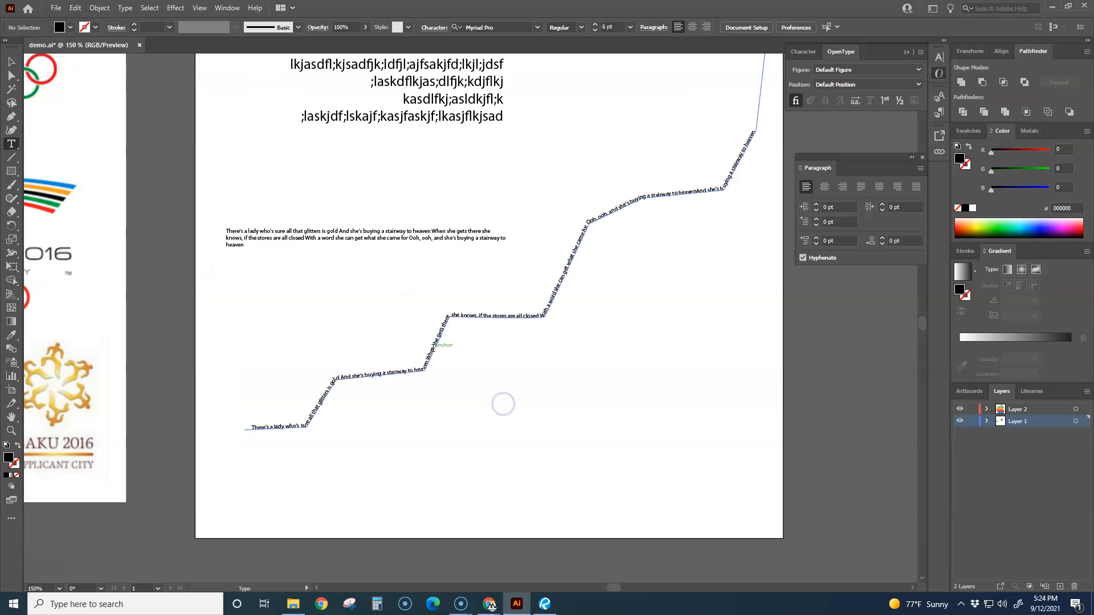
left_click(11, 62)
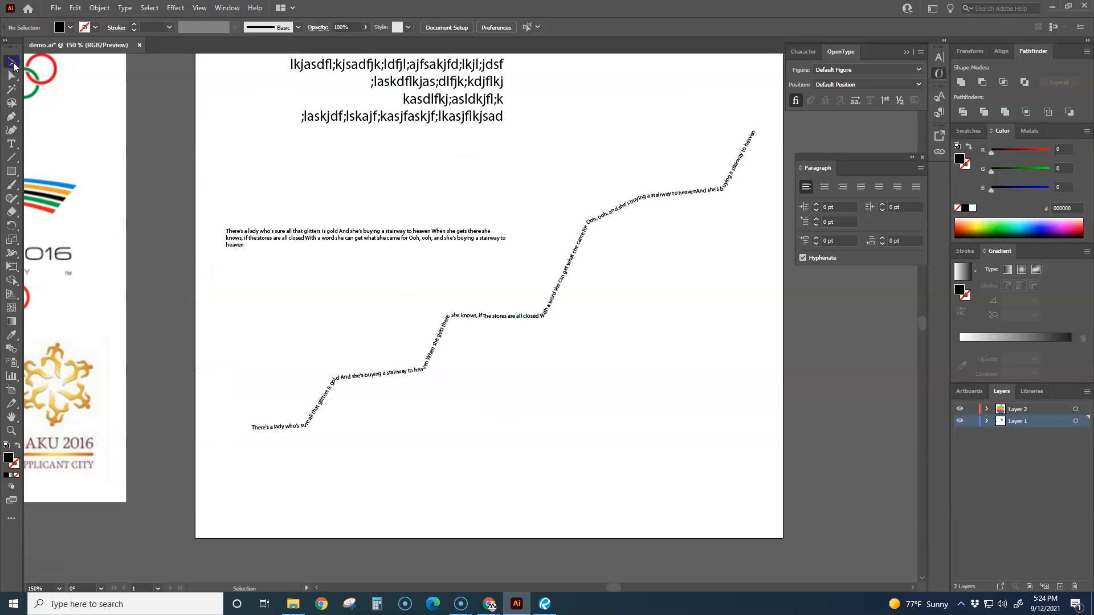
left_click(475, 440)
Place vertical type in the empty area below the stair-step path and paste the lyrics into it.
left_click(13, 146)
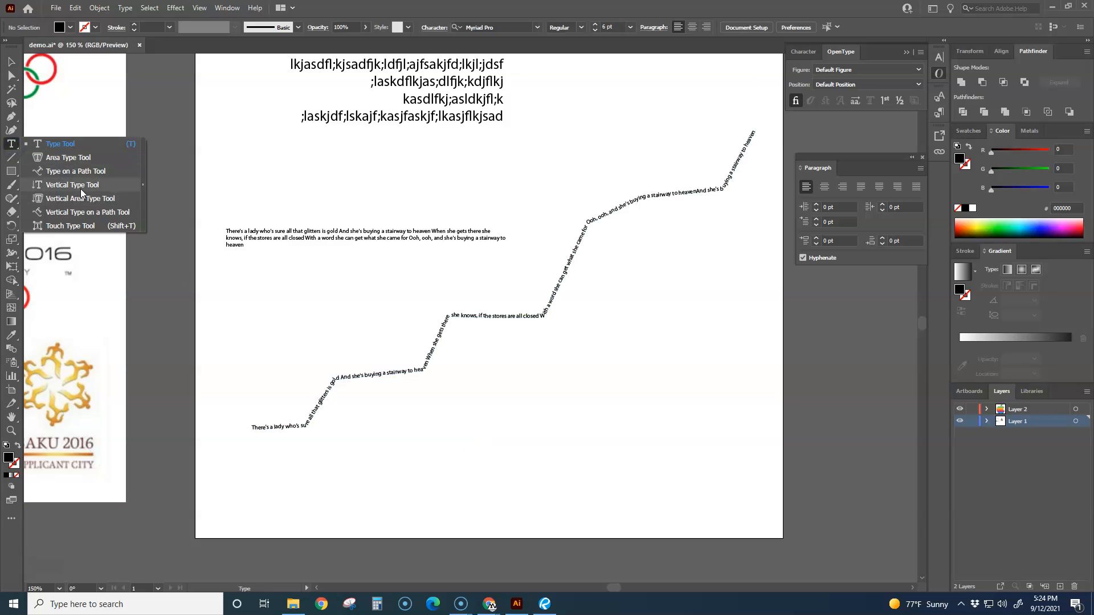
left_click(80, 189)
left_click(618, 314)
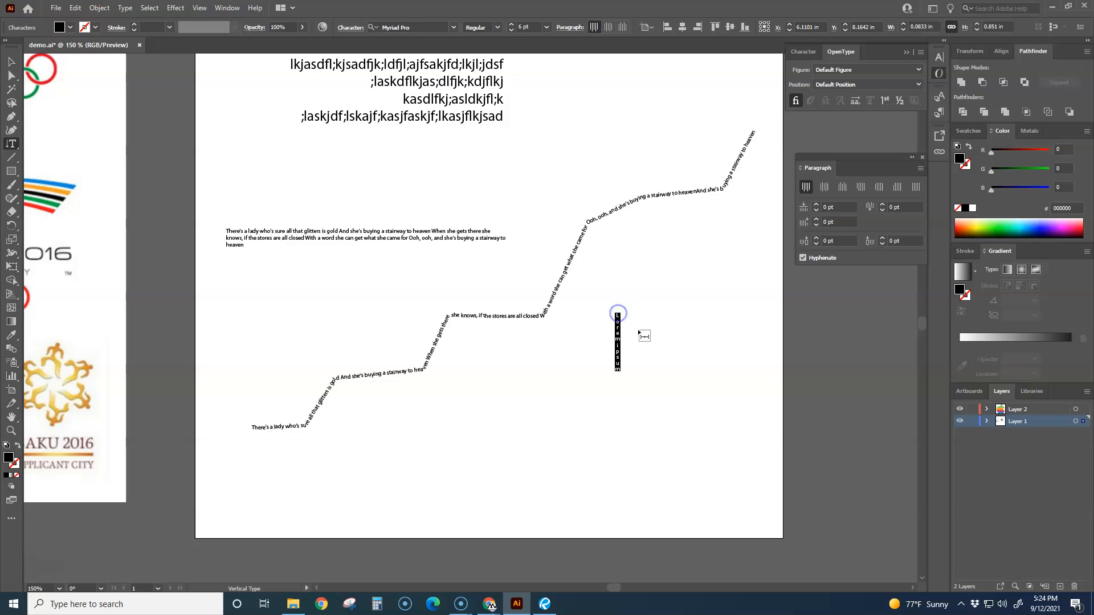
key("ctrl+v")
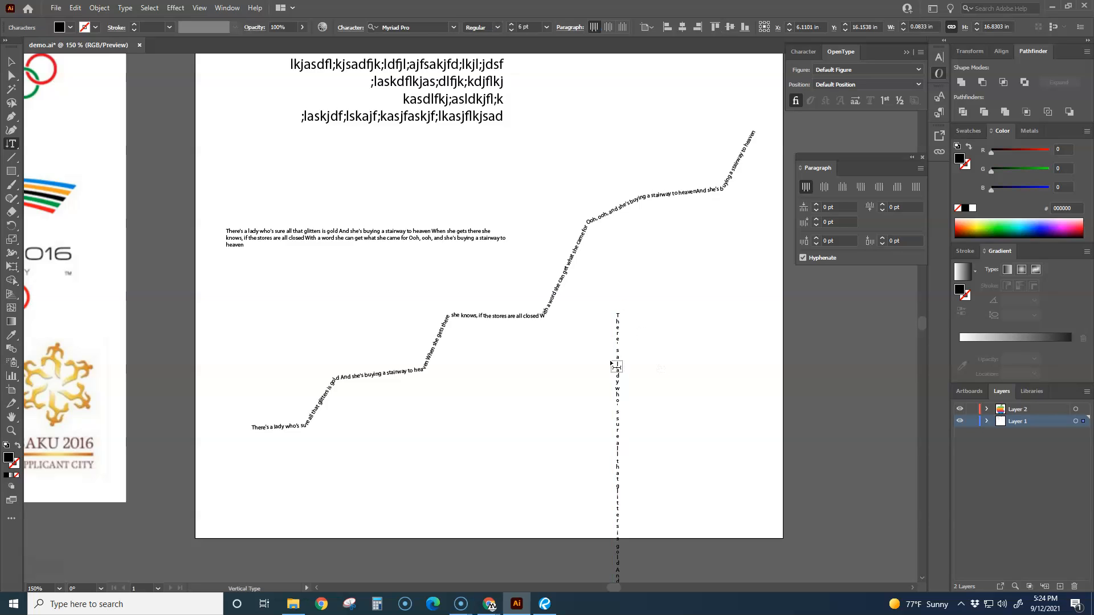
left_click(9, 145)
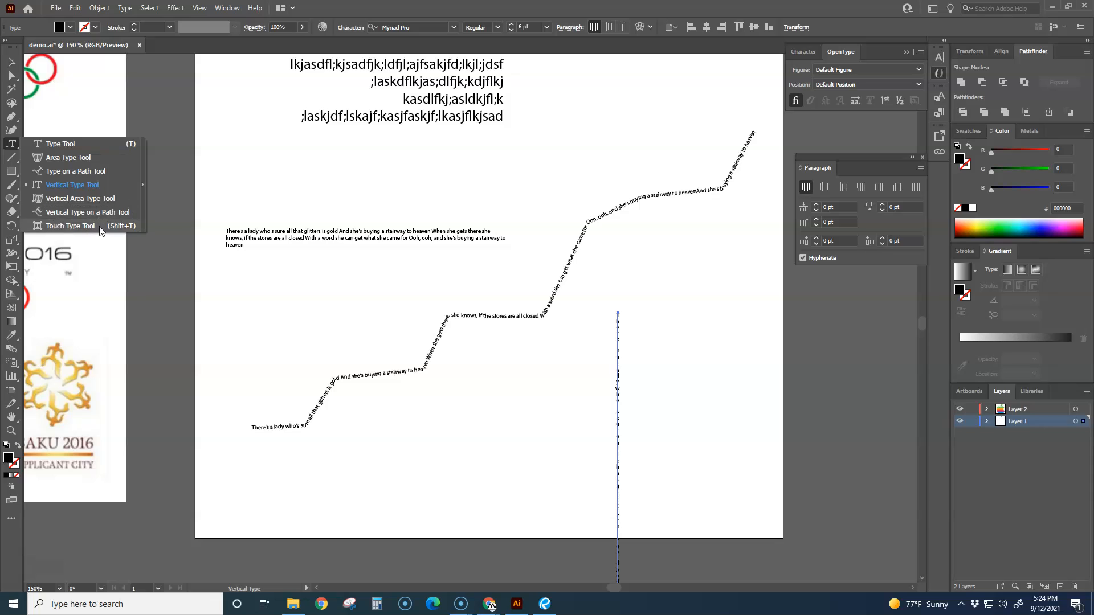
left_click(64, 144)
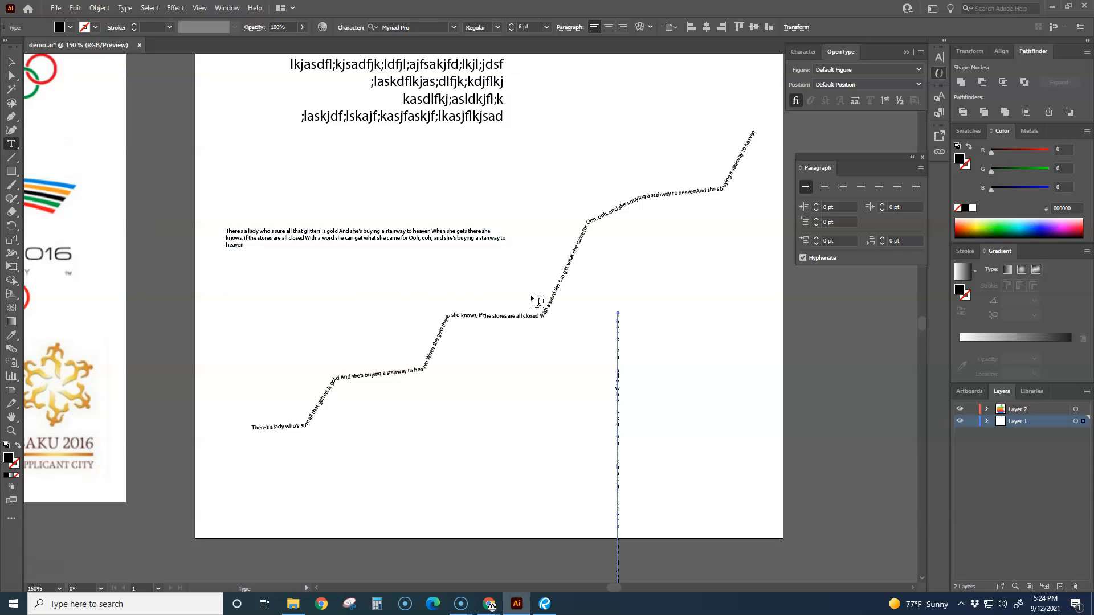
Delete the vertical lyrics text that runs off the artboard's lower edge.
left_click(11, 62)
left_click(357, 191)
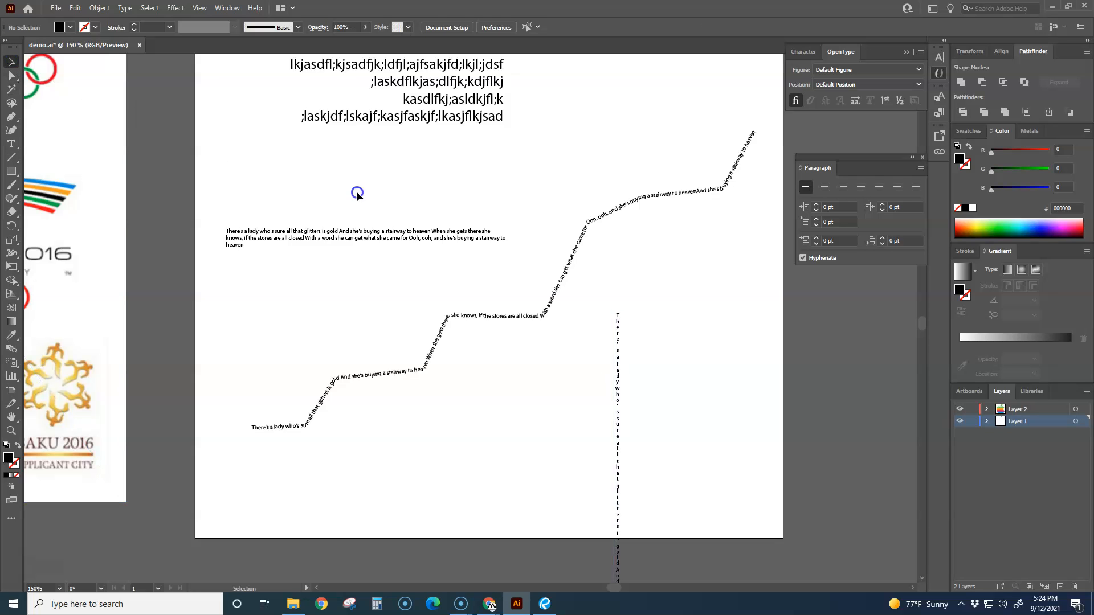
scroll(648, 361, "down", 1)
scroll(647, 370, "down", 1)
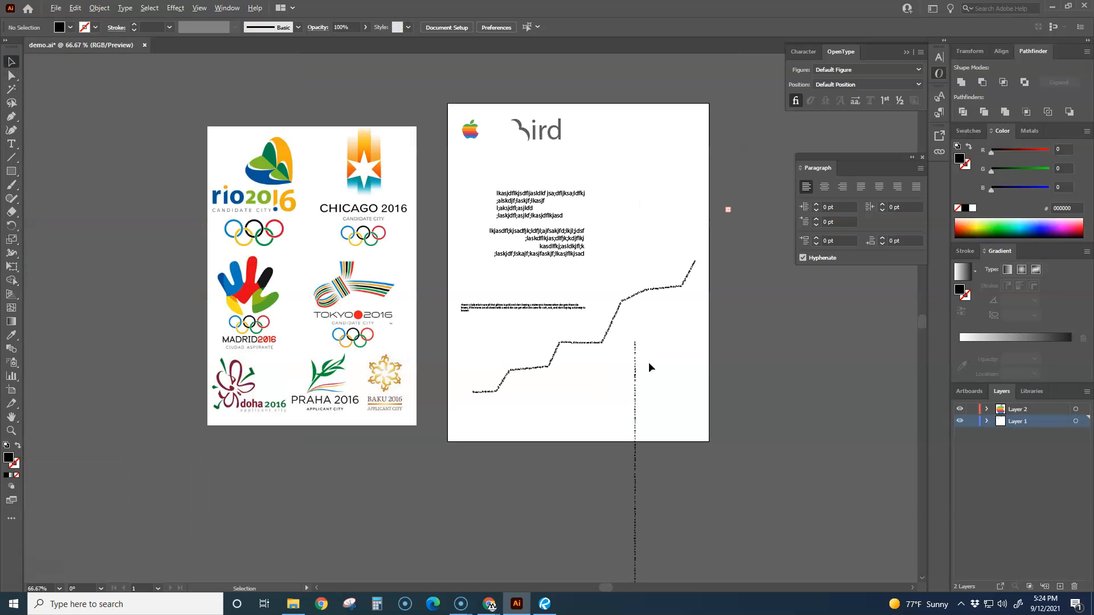
left_click_drag(632, 381, 623, 169)
key("Delete")
Bring up the Character settings to examine the font, size and spacing options for type.
left_click(11, 146)
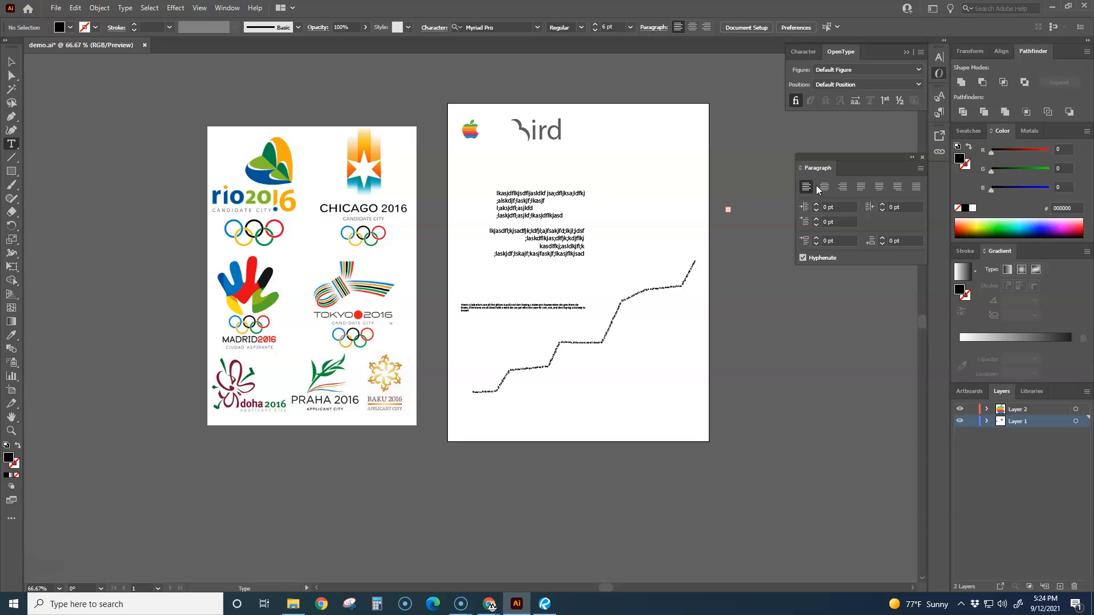
left_click(801, 51)
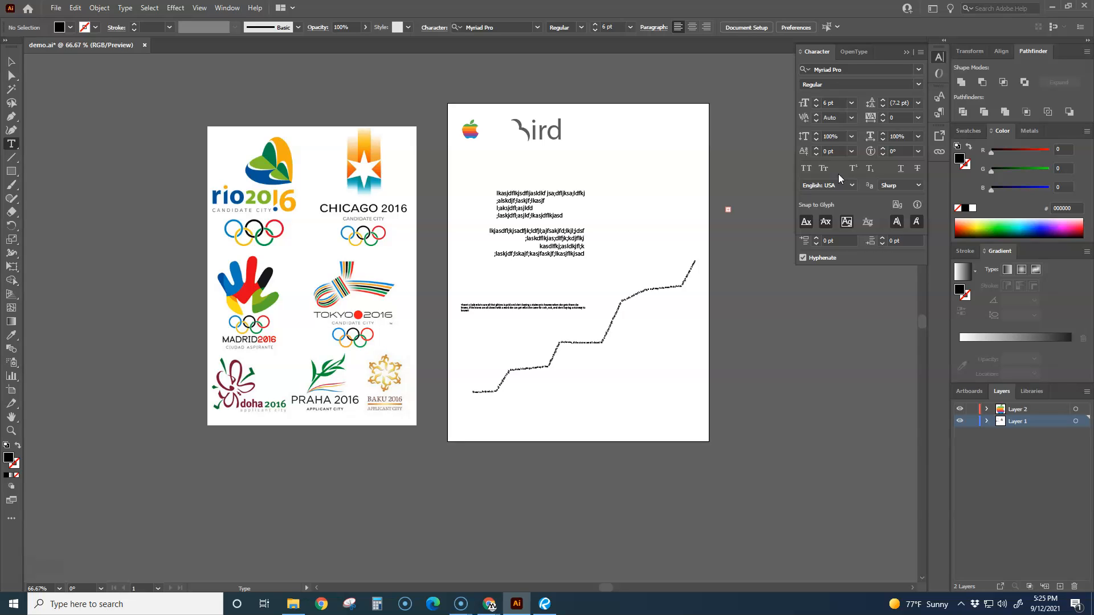
left_click(662, 345)
Delete all the sample paragraphs, the lyrics block and the path type, keeping the apple and Bird logos.
left_click(9, 61)
left_click(623, 361)
left_click_drag(689, 383, 500, 211)
key("Delete")
key("Delete")
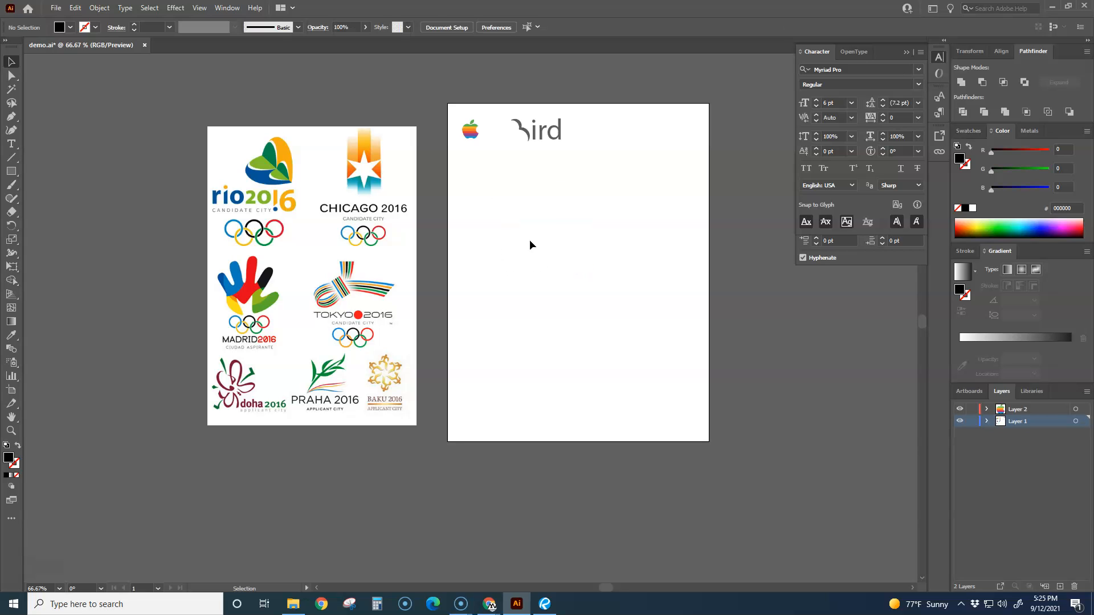
Lock Layer 1 and add a new layer above it for tracing the Baku 2016 emblem.
scroll(474, 316, "up", 1)
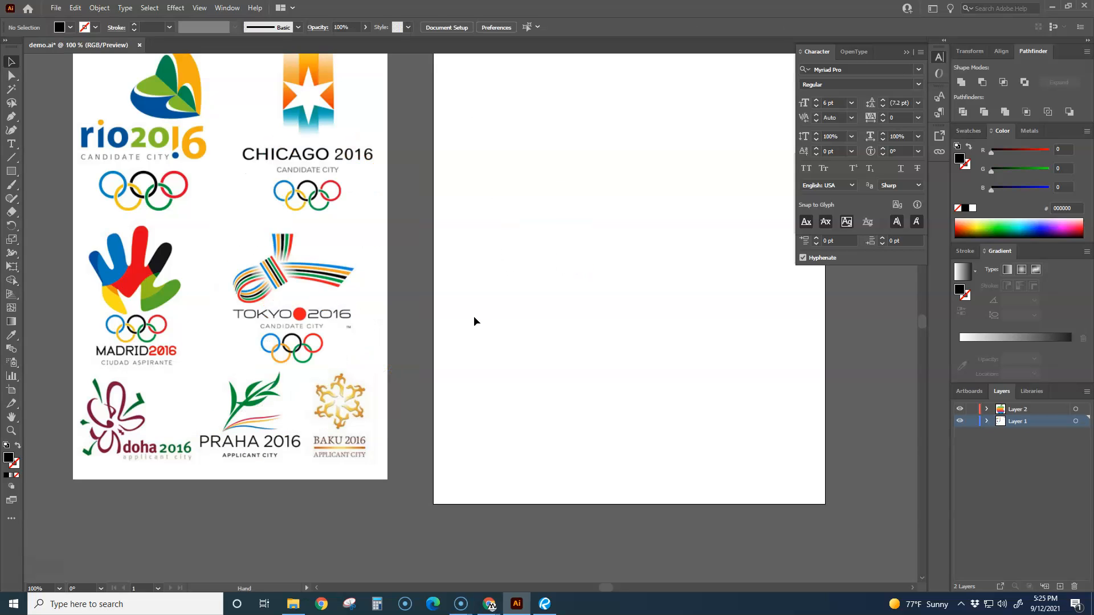
left_click_drag(473, 315, 492, 358)
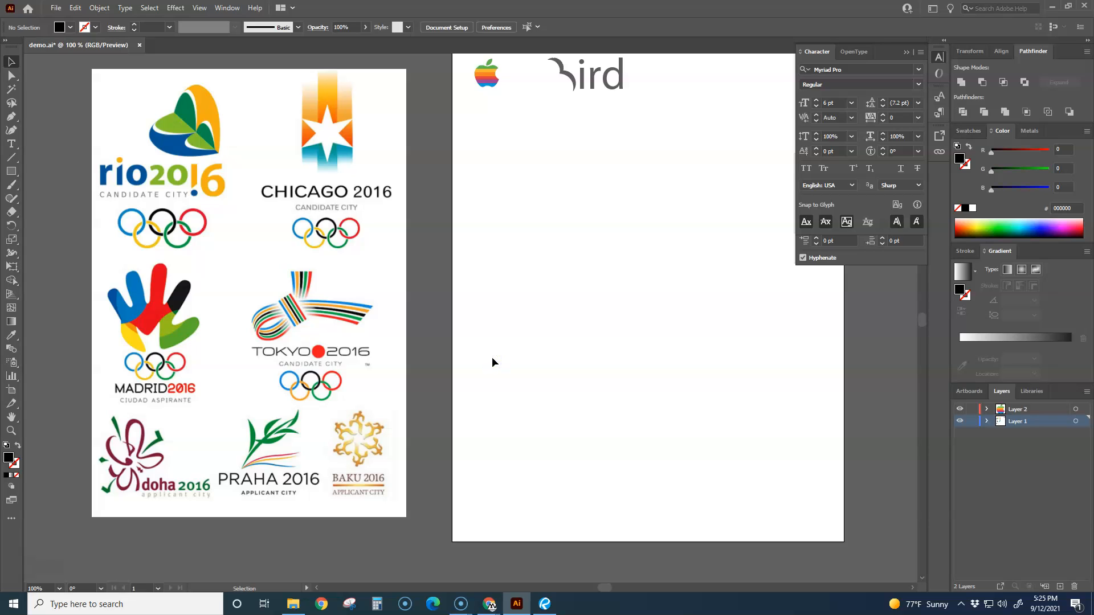
scroll(369, 448, "up", 4)
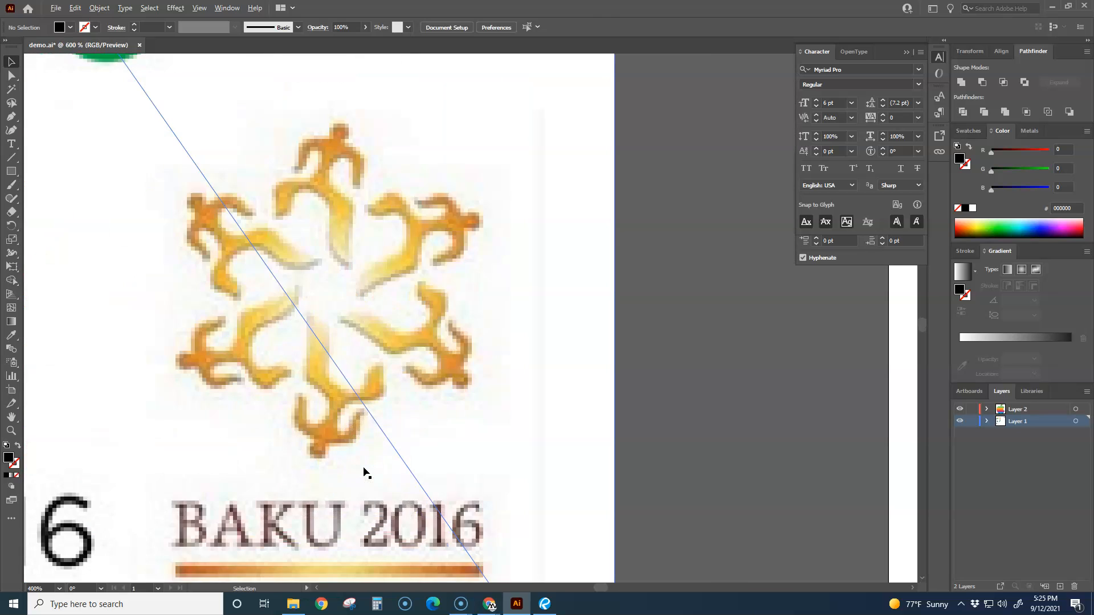
scroll(366, 469, "down", 2)
left_click_drag(357, 331, 370, 326)
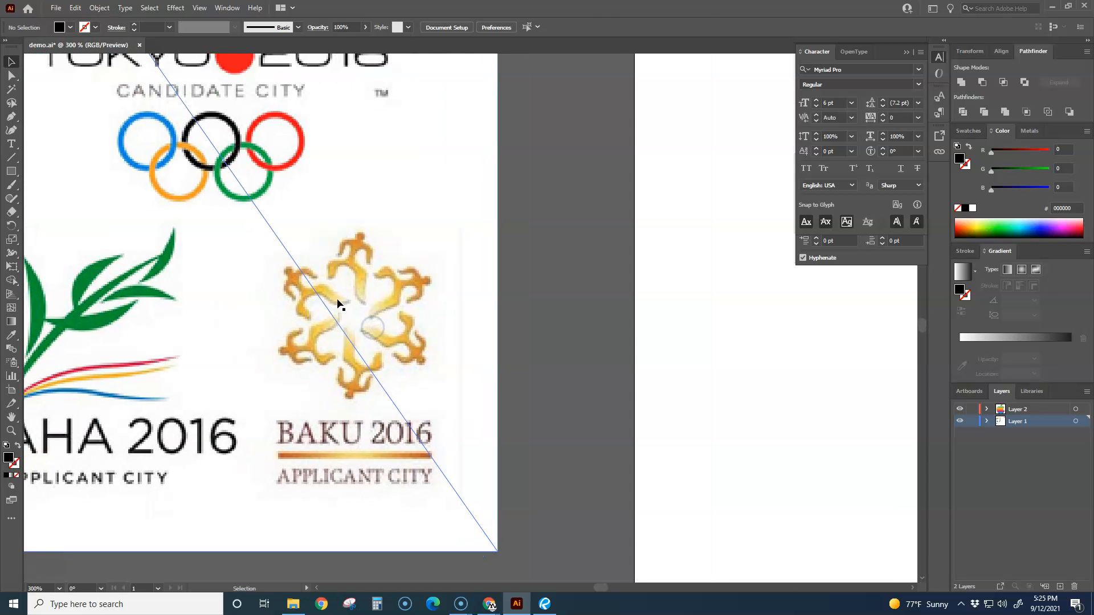
scroll(351, 333, "up", 3)
left_click_drag(366, 328, 446, 313)
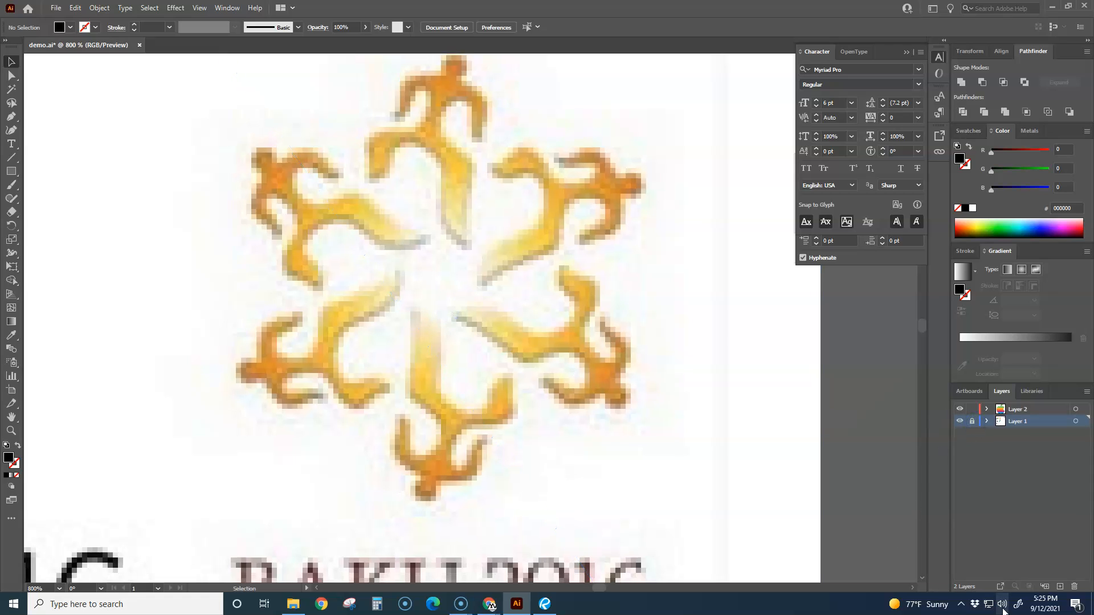
left_click(1059, 588)
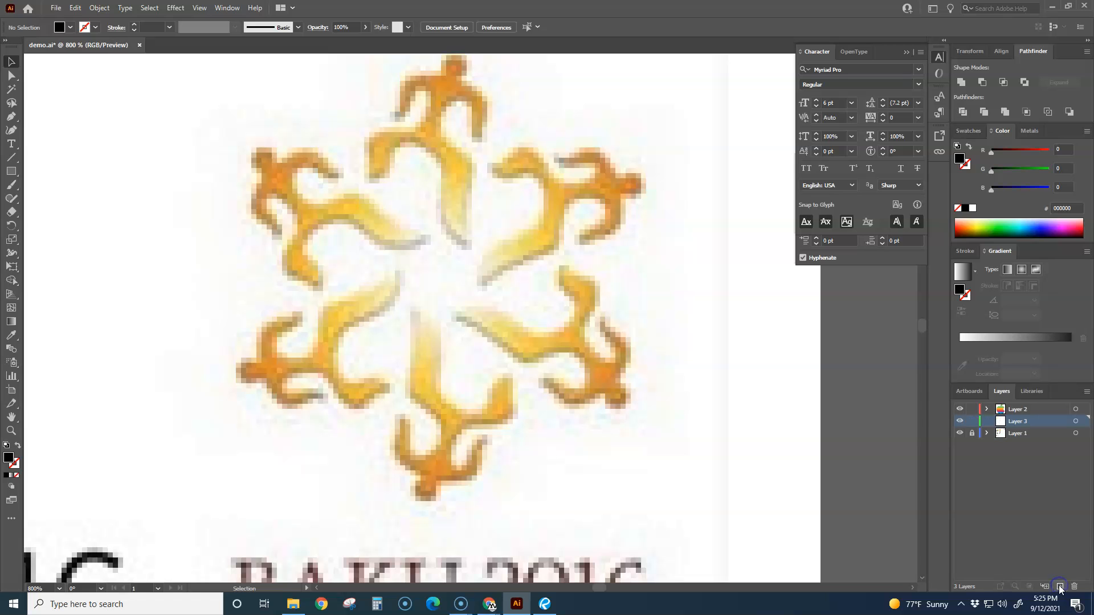
Draw an unfilled circle about 0.057 in across with a black stroke over the head of the emblem's top figure.
left_click_drag(447, 347, 440, 405)
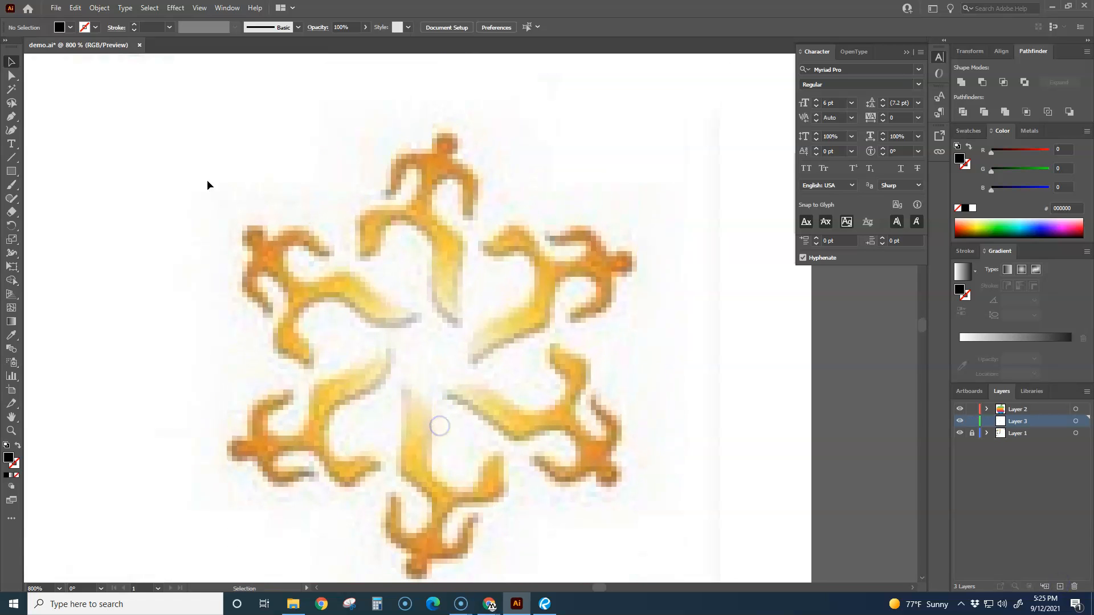
left_click(11, 171)
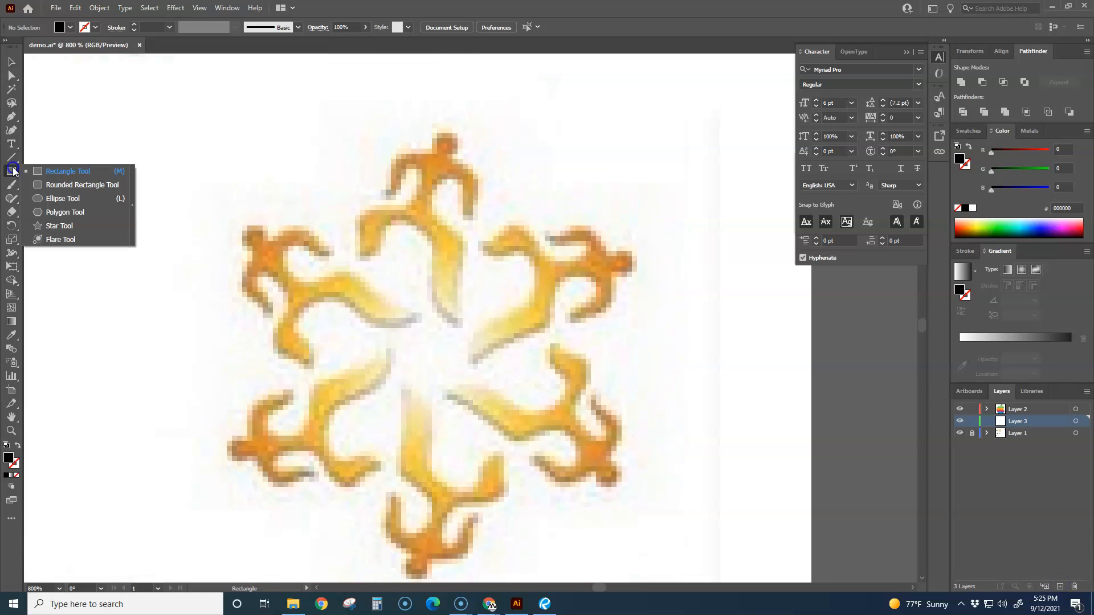
left_click(63, 199)
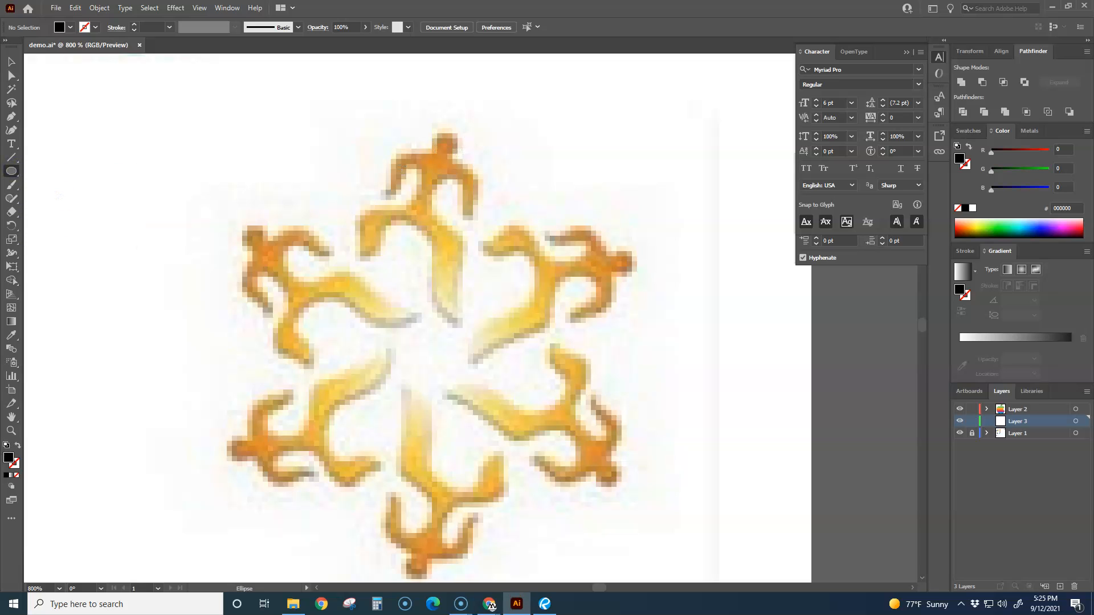
left_click(18, 447)
mouse_move(447, 142)
left_mouse_down()
mouse_move(467, 165)
mouse_move(457, 153)
left_mouse_up()
With the Pen tool, trace the top figure from its left hand across the shoulders and around the right arm.
left_click(11, 116)
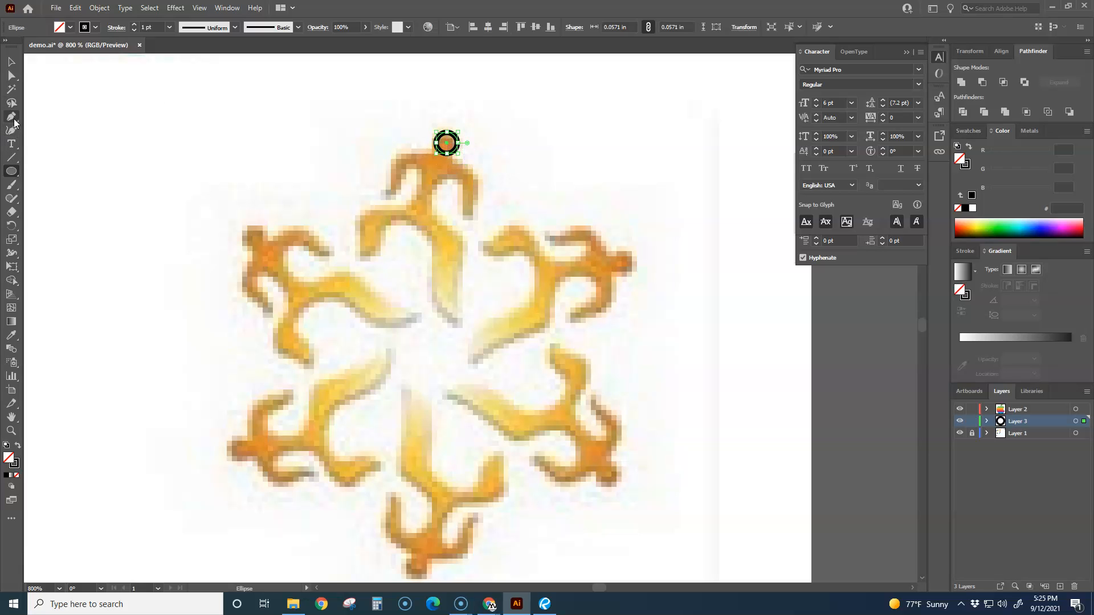
left_click_drag(383, 194, 460, 167)
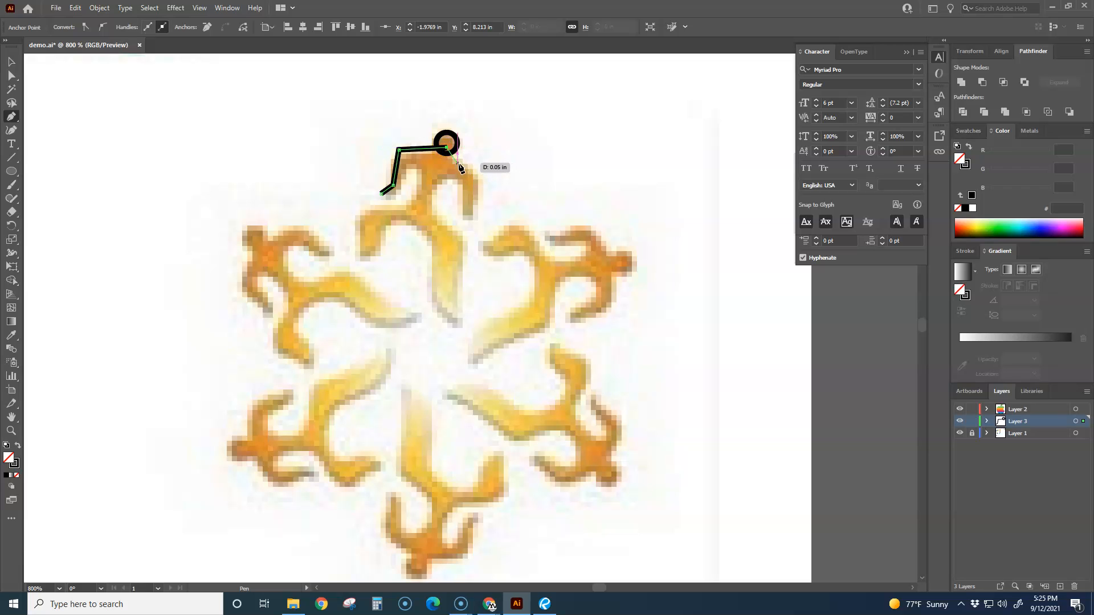
left_click(452, 161)
left_click(476, 173)
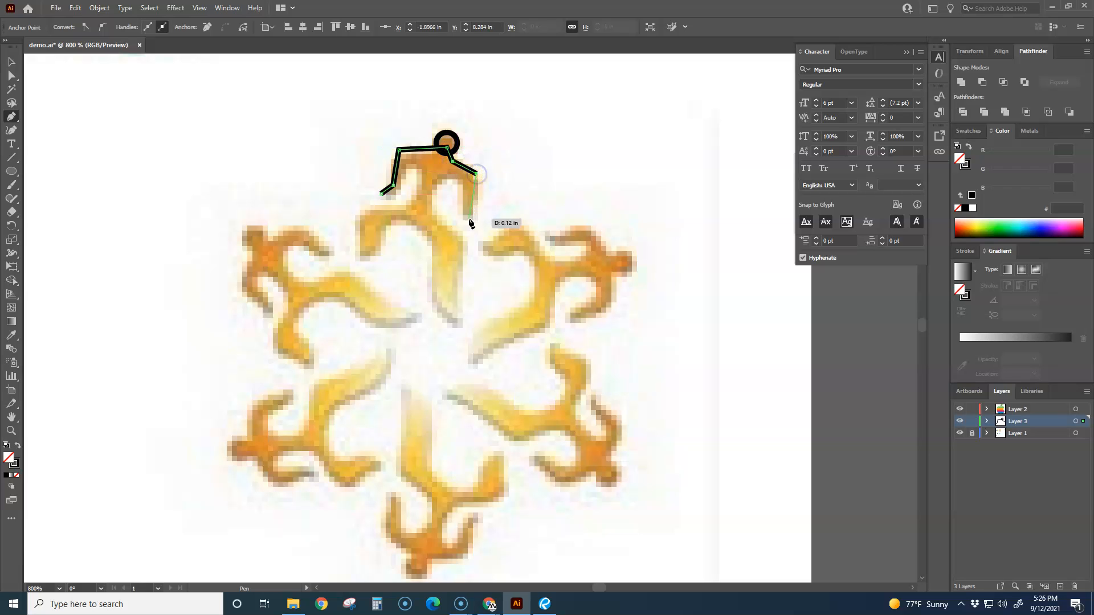
left_click(472, 221)
left_click(462, 185)
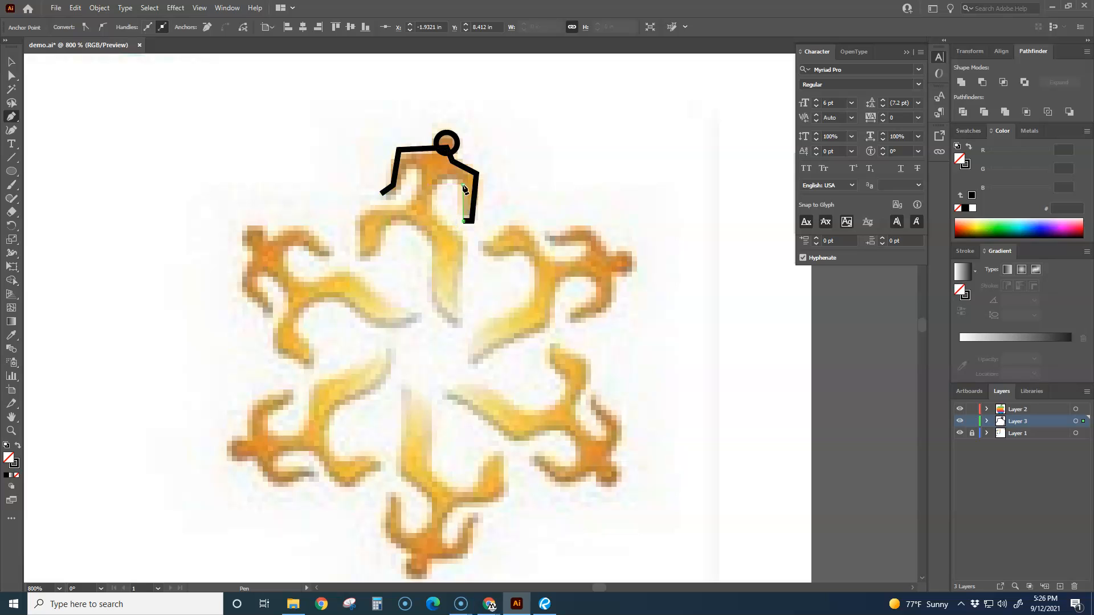
Continue the pen outline under the right arm, past the waist and down the straight leg to its tip.
left_click(452, 174)
left_click(431, 191)
left_click(428, 213)
left_click(463, 238)
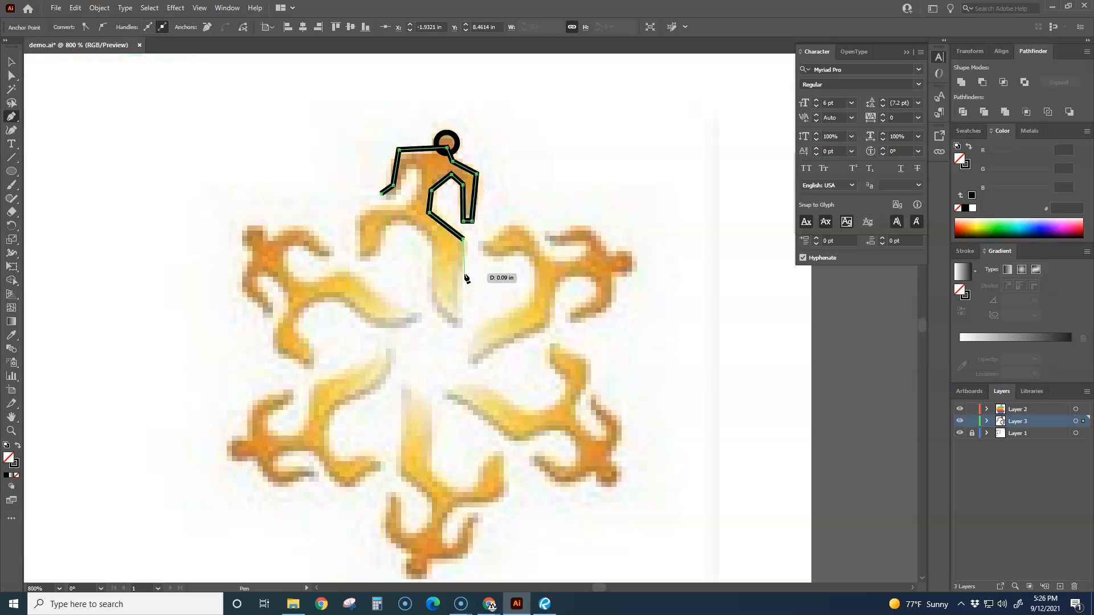
left_click(457, 329)
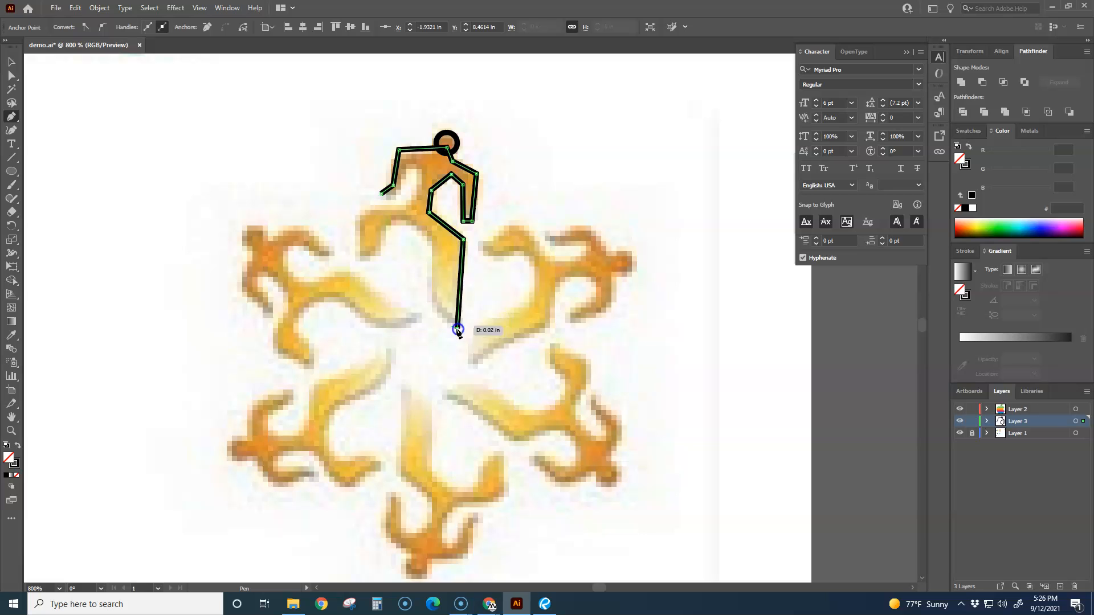
Trace back up the inside of the straight leg and along the underside of the bent leg to its foot.
left_click(435, 294)
left_click(433, 242)
left_click(414, 222)
left_click(381, 225)
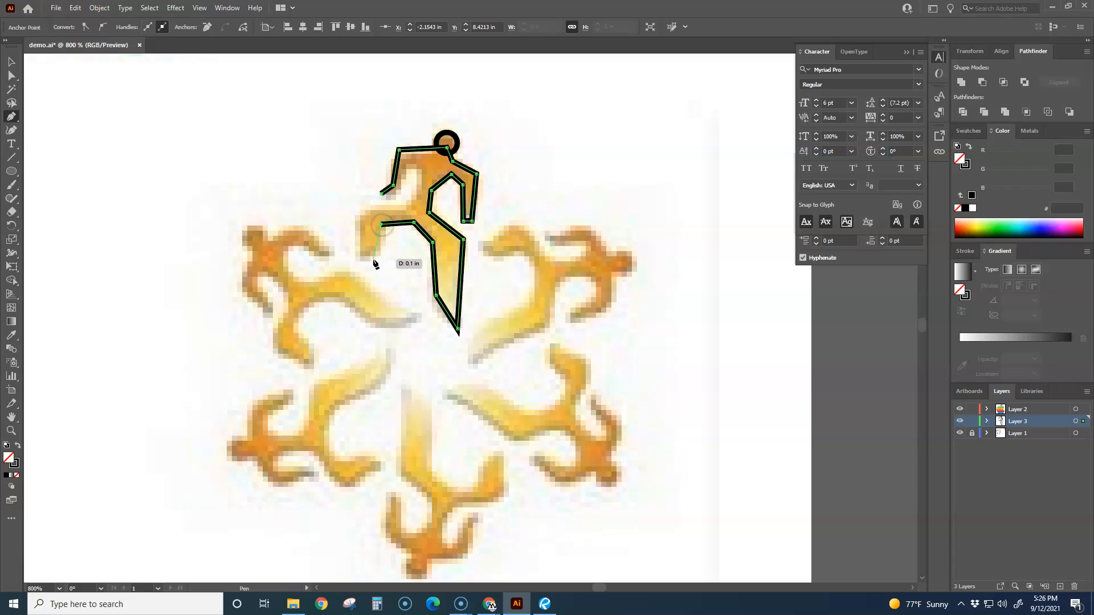
left_click(378, 250)
left_click(365, 261)
left_click(357, 258)
Finish the figure's outline over the bent leg, up the waist and around the inner left arm, close the path and deselect it.
left_click(361, 220)
left_click(373, 207)
left_click(405, 206)
left_click(422, 181)
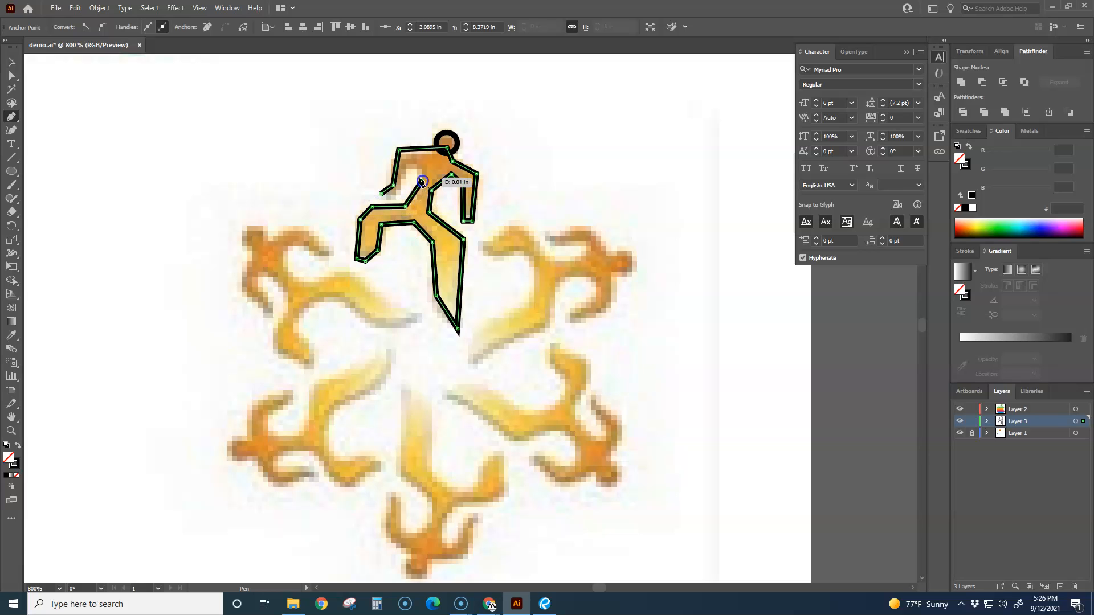
left_click(420, 169)
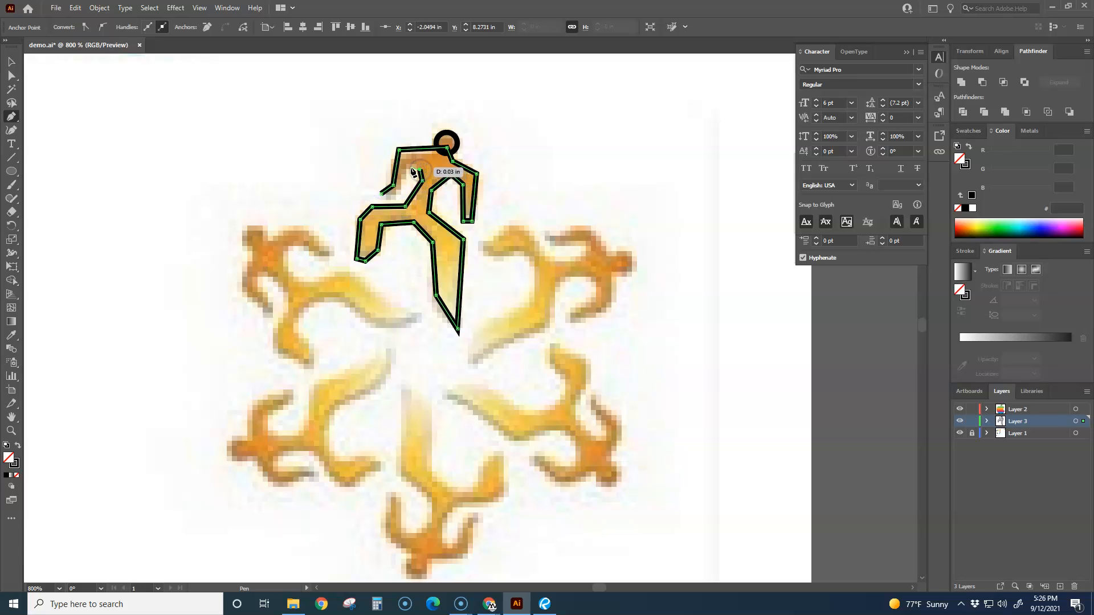
left_click(406, 170)
left_click_drag(397, 200, 385, 199)
left_click(12, 62)
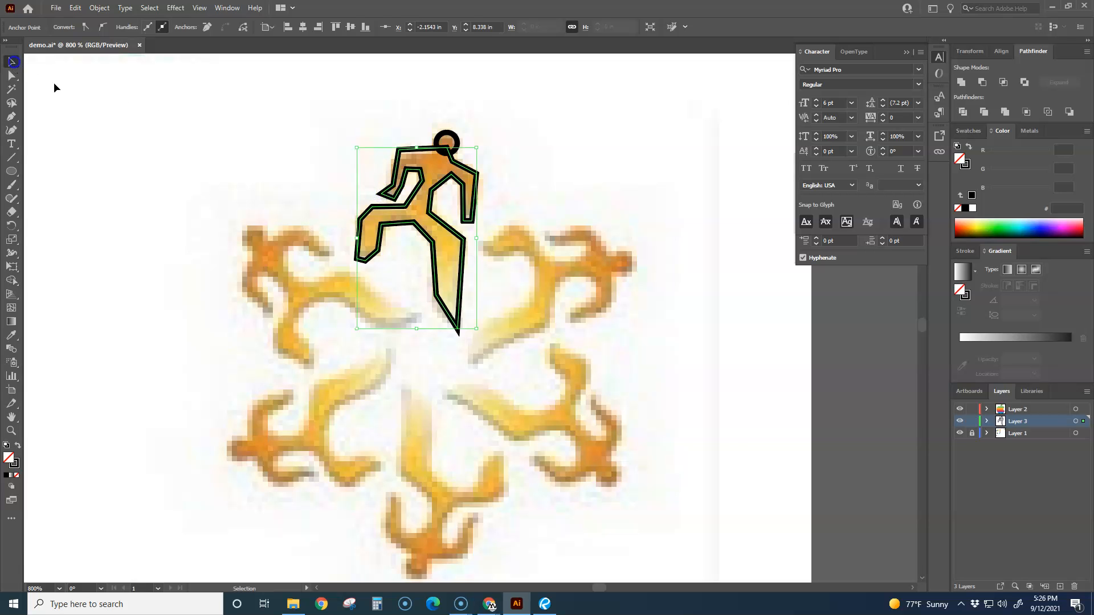
left_click(235, 188)
scroll(423, 316, "down", 5)
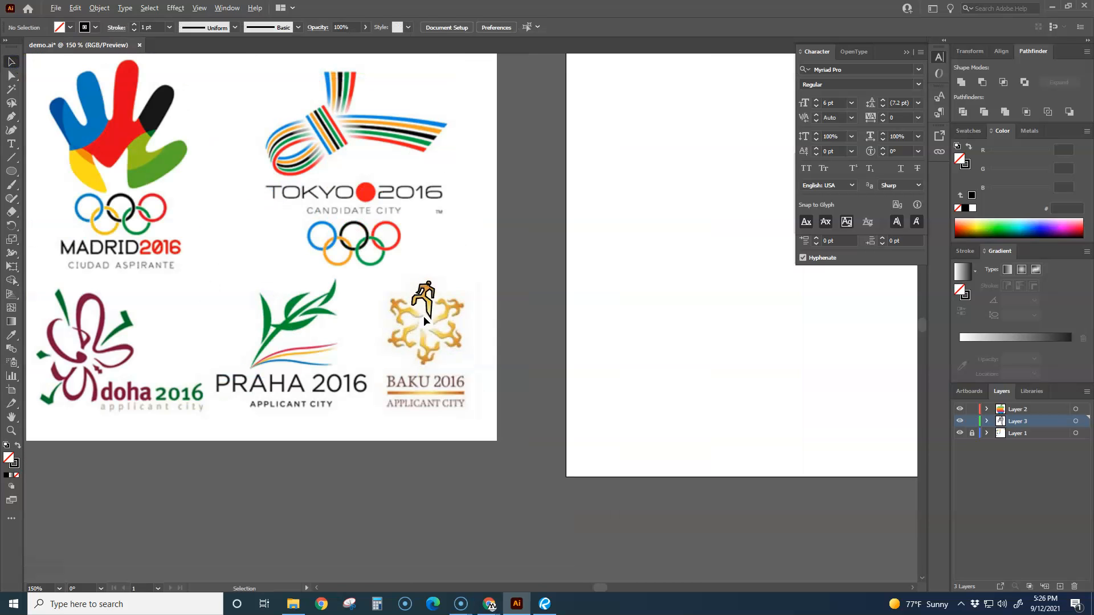
Move the traced figure with its head circle onto the empty artboard and enlarge it with its stroke scaled.
left_click_drag(402, 264, 597, 347)
left_click(686, 317)
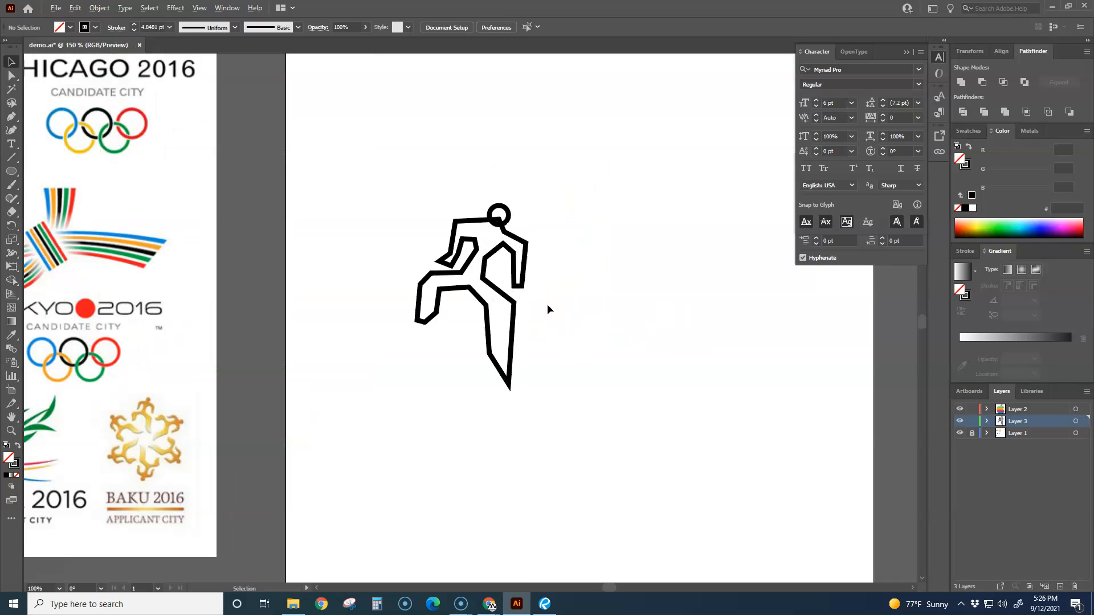
Unite the figure's head circle and body into a single outline with Pathfinder, and deselect it.
left_click_drag(548, 307, 498, 285)
left_click_drag(383, 169, 512, 367)
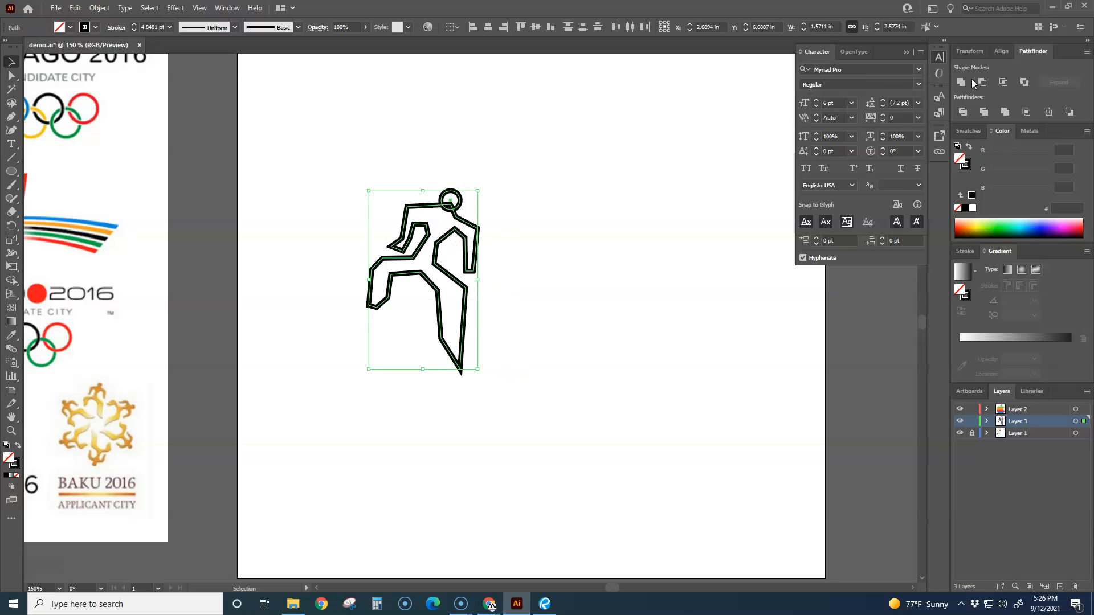
left_click(599, 305)
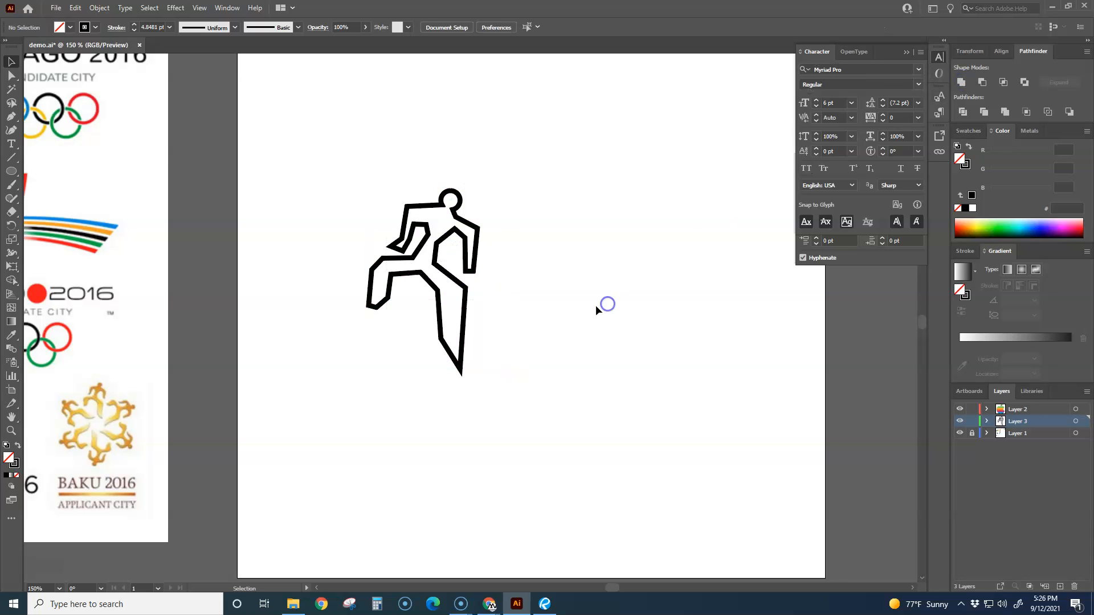
Round the figure's left shoulder corner into a curve with the Anchor Point tool.
left_click(454, 285)
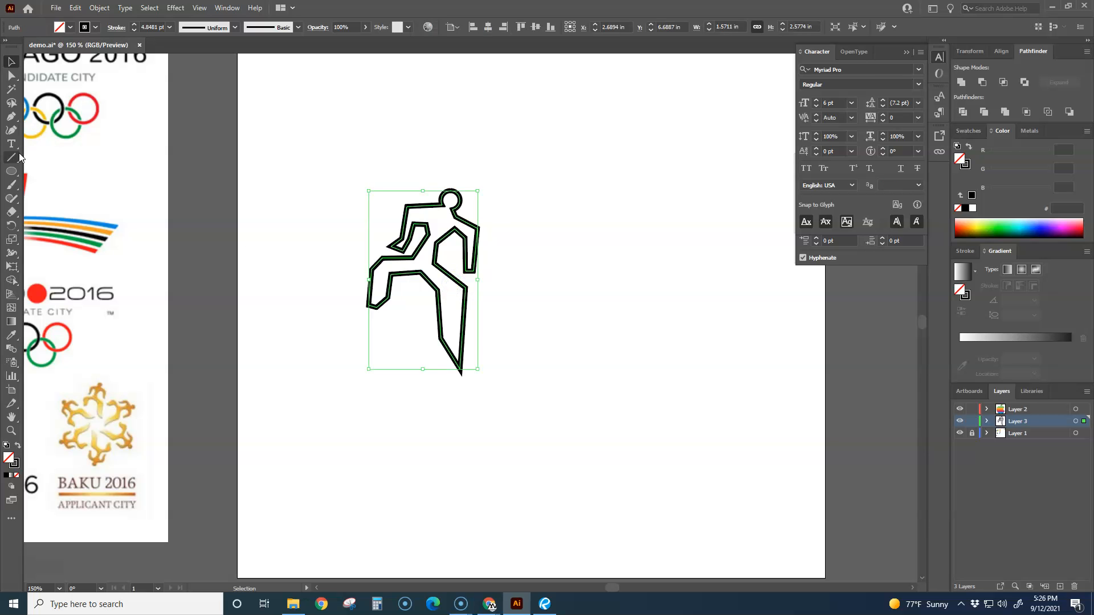
left_click(11, 118)
left_click(73, 159)
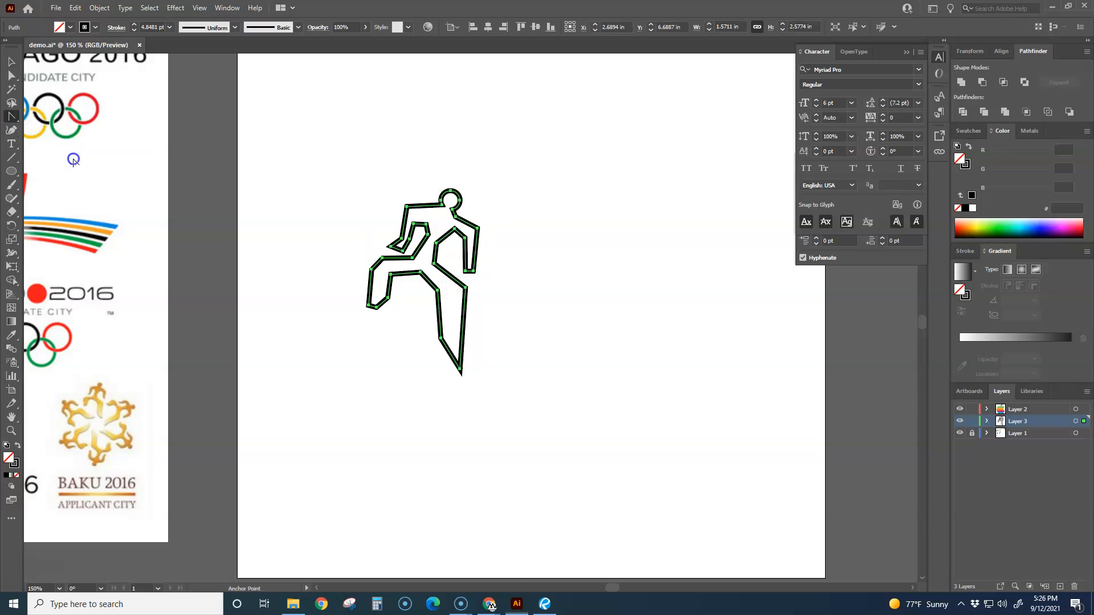
scroll(404, 205, "up", 5)
left_click_drag(383, 233, 344, 243)
With Direct Selection, adjust the direction handle at the left neck point so the head curves into the shoulder line.
left_click(12, 79)
mouse_move(570, 223)
left_mouse_down()
mouse_move(575, 244)
mouse_move(564, 237)
left_mouse_up()
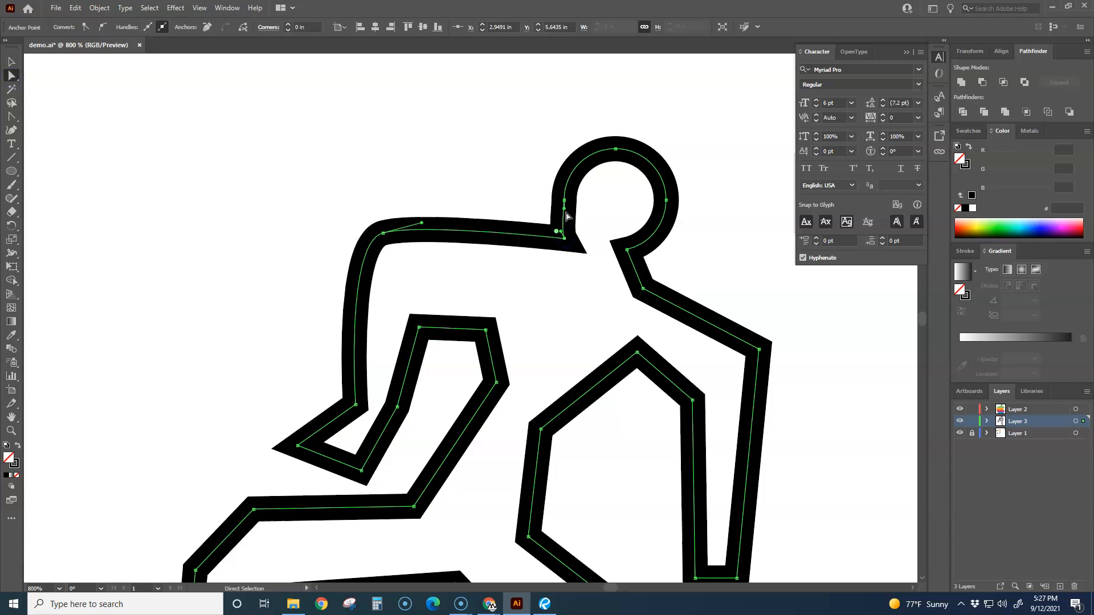
left_click(577, 213)
left_click(564, 244)
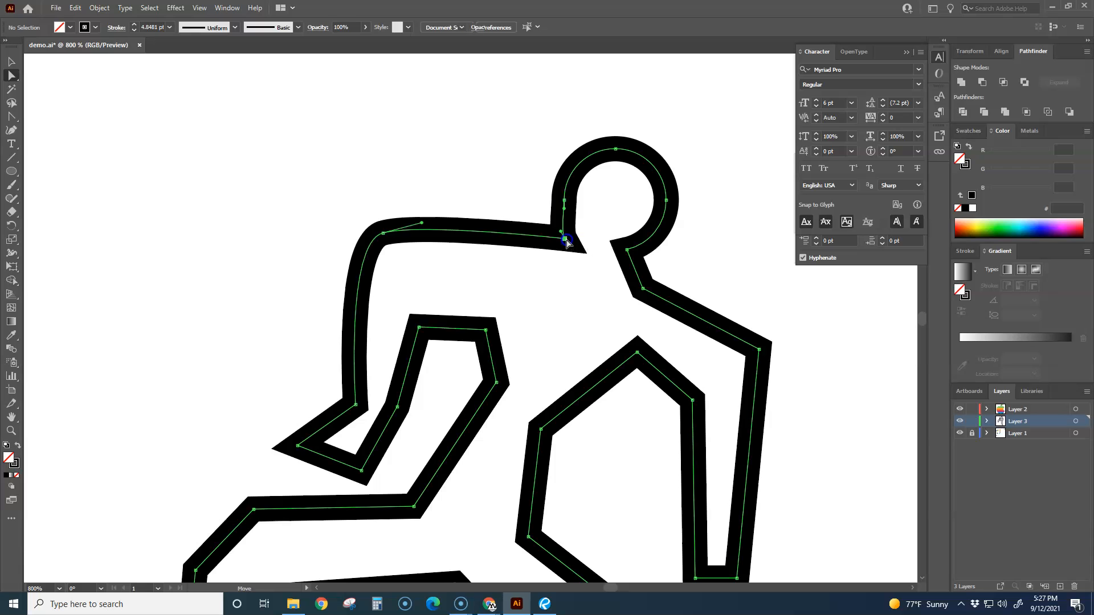
left_click_drag(560, 234, 545, 258)
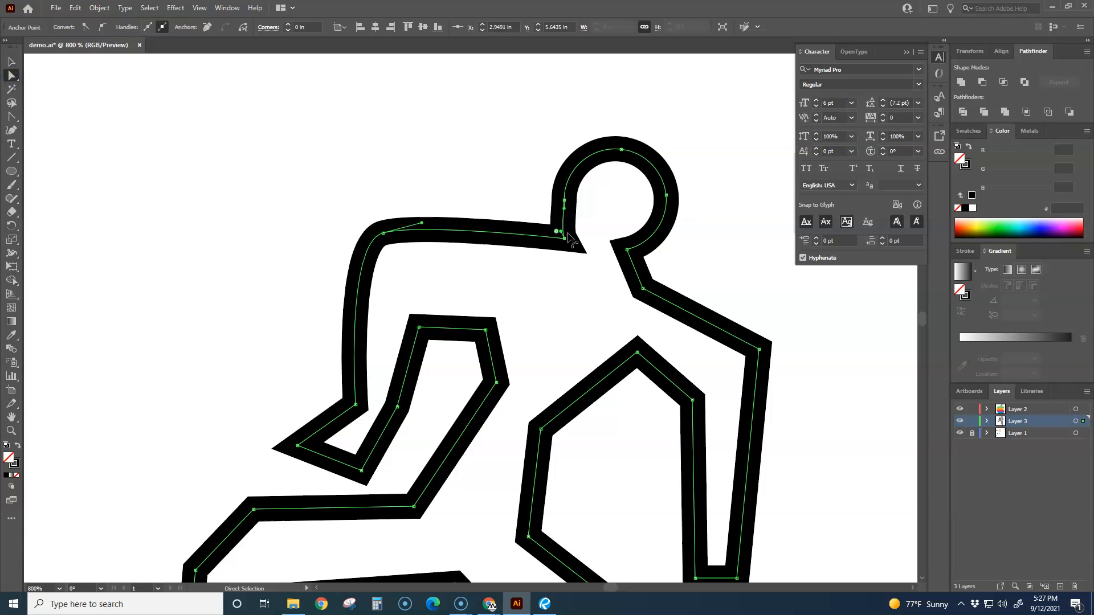
scroll(568, 237, "up", 2)
left_click_drag(550, 222, 569, 203)
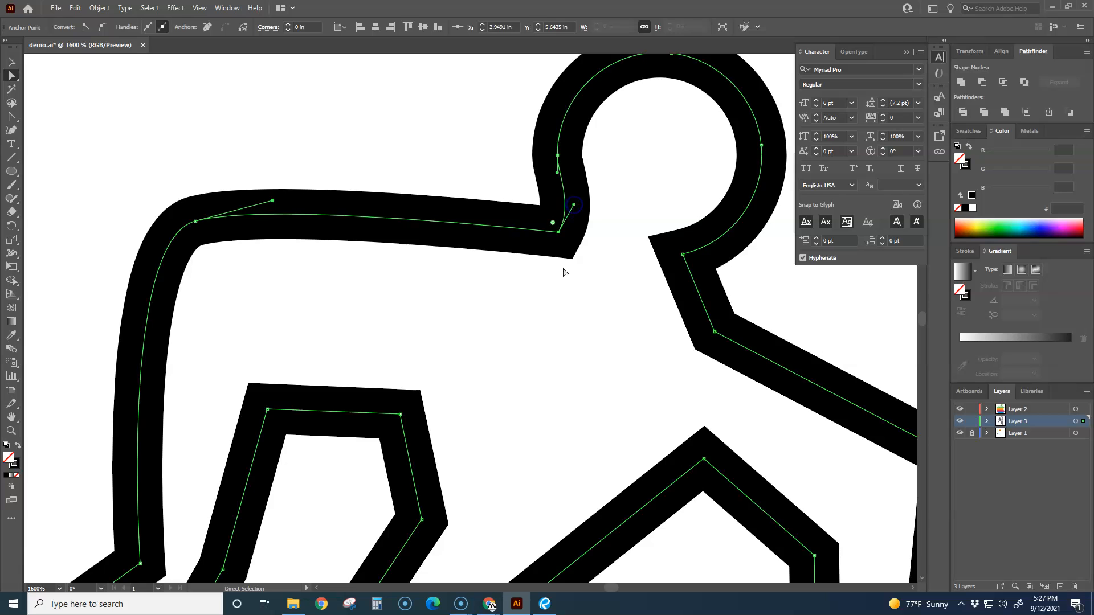
left_click(540, 292)
Round the corner where the neck's right side meets the shoulder with the Anchor Point tool.
scroll(520, 297, "down", 3)
scroll(512, 273, "down", 2)
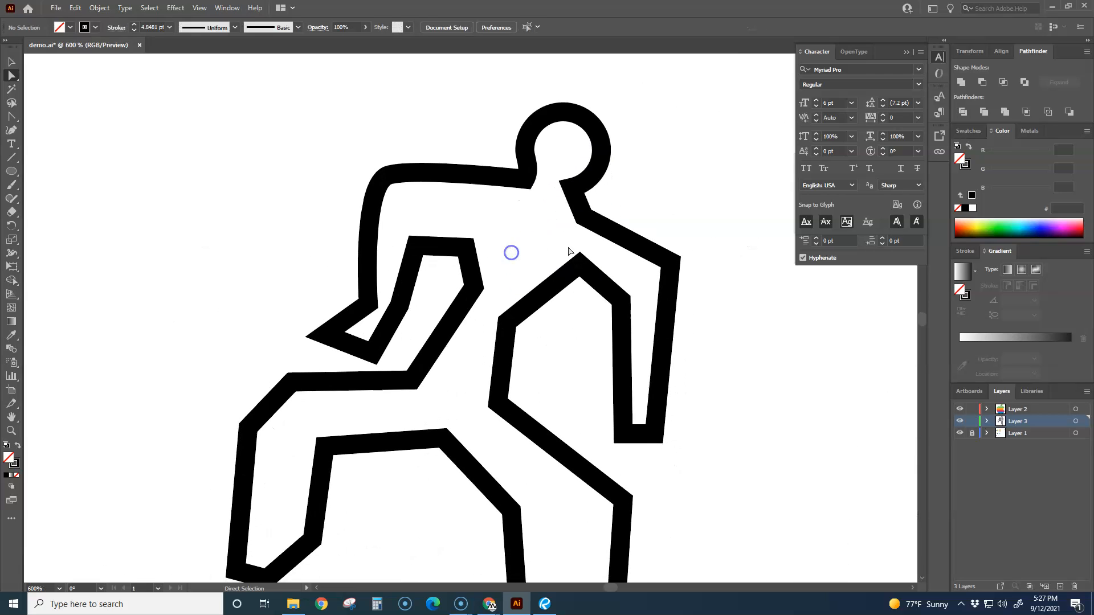
scroll(586, 227, "up", 2)
left_click(601, 222)
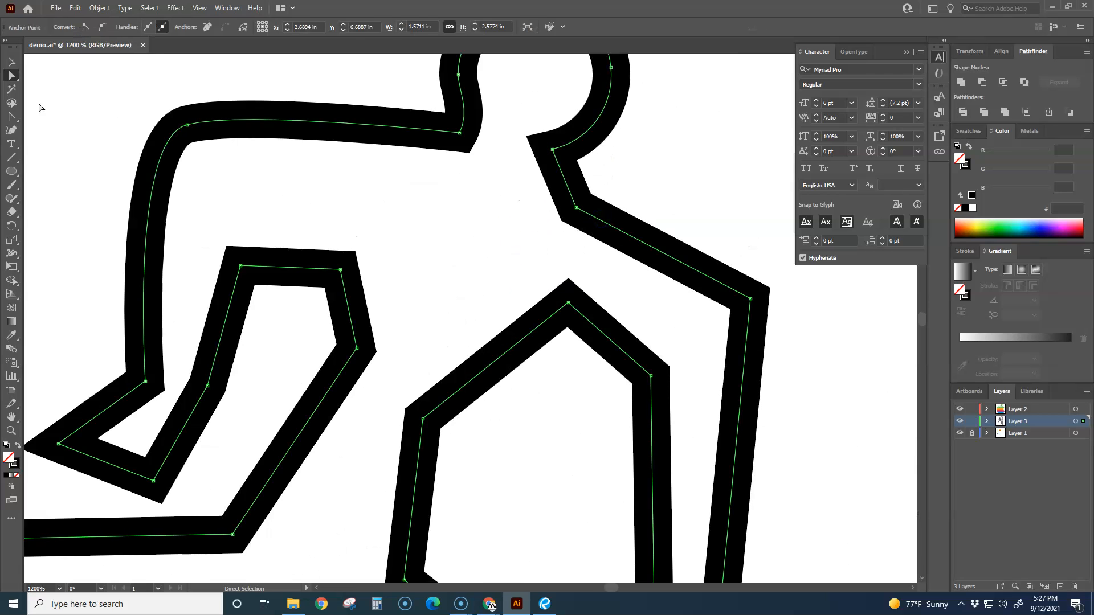
left_click(11, 116)
left_click_drag(577, 208, 547, 190)
scroll(686, 317, "down", 2)
left_click_drag(713, 354, 574, 295)
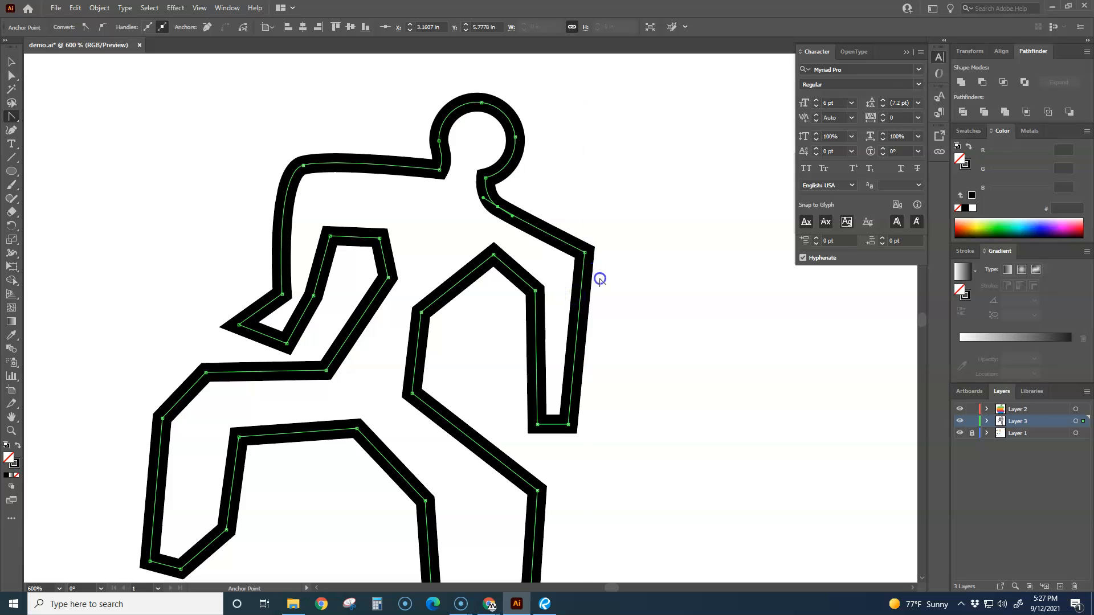
Undo the first curve on the right shoulder's outer corner and round that corner again with even handles.
left_click_drag(585, 259, 594, 276)
key("ctrl+z")
scroll(595, 277, "up", 4)
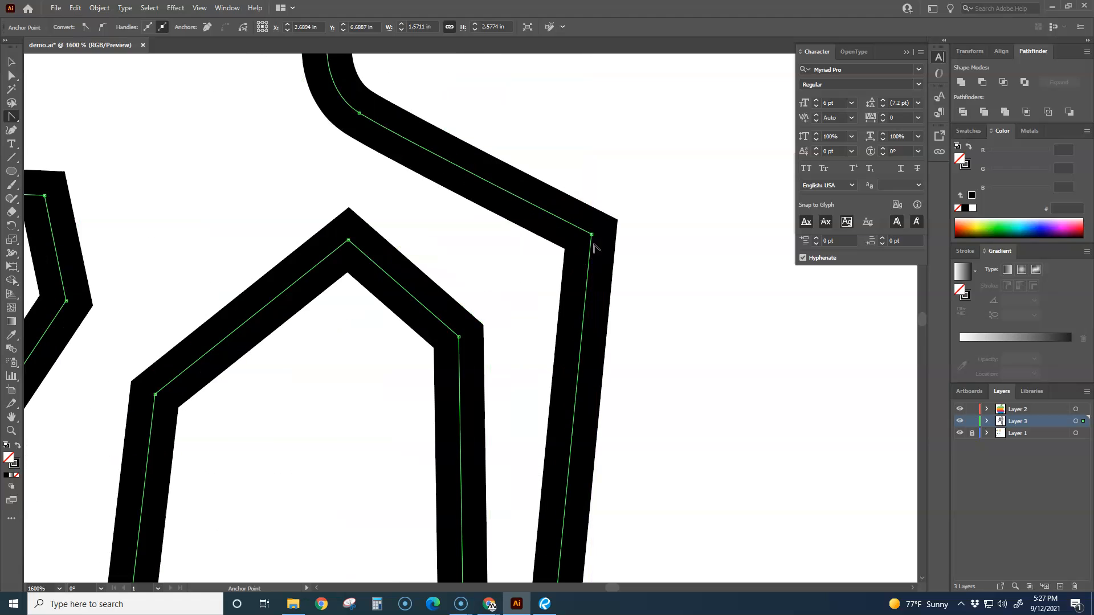
mouse_move(593, 234)
left_mouse_down()
mouse_move(606, 254)
mouse_move(623, 207)
mouse_move(562, 180)
left_mouse_up()
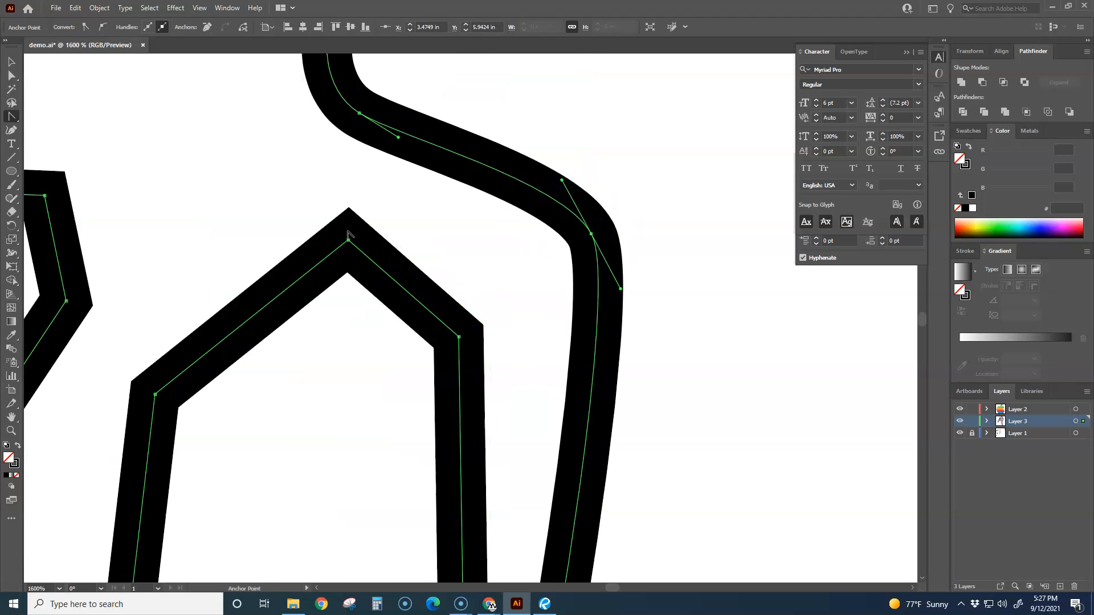
Round the armpit and inner arm corners of the right arm, and curve the end of its hand.
left_click_drag(349, 240, 390, 242)
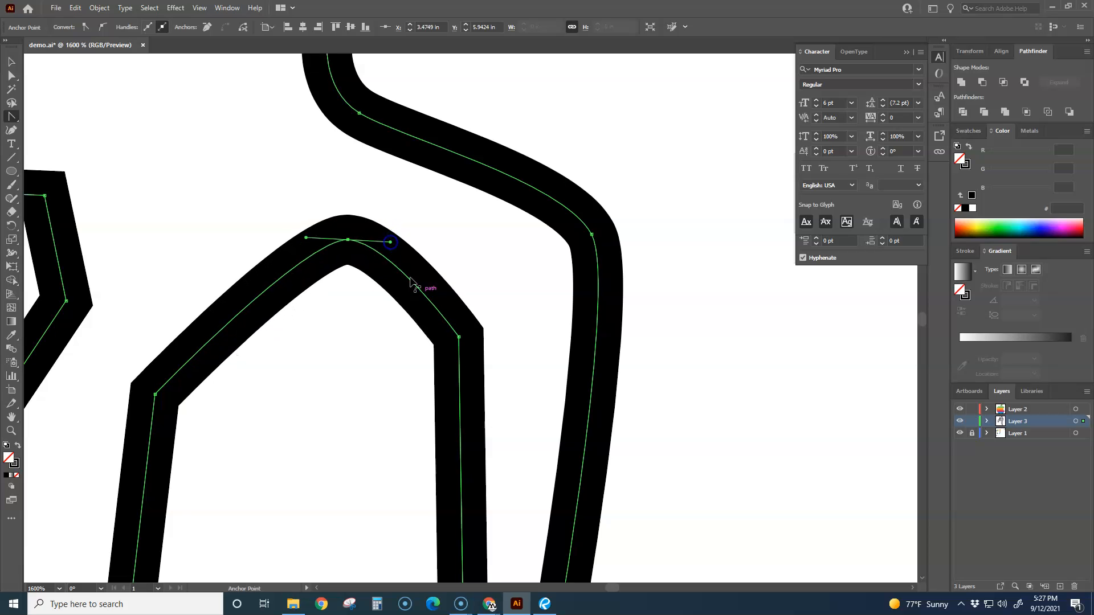
left_click_drag(459, 337, 466, 376)
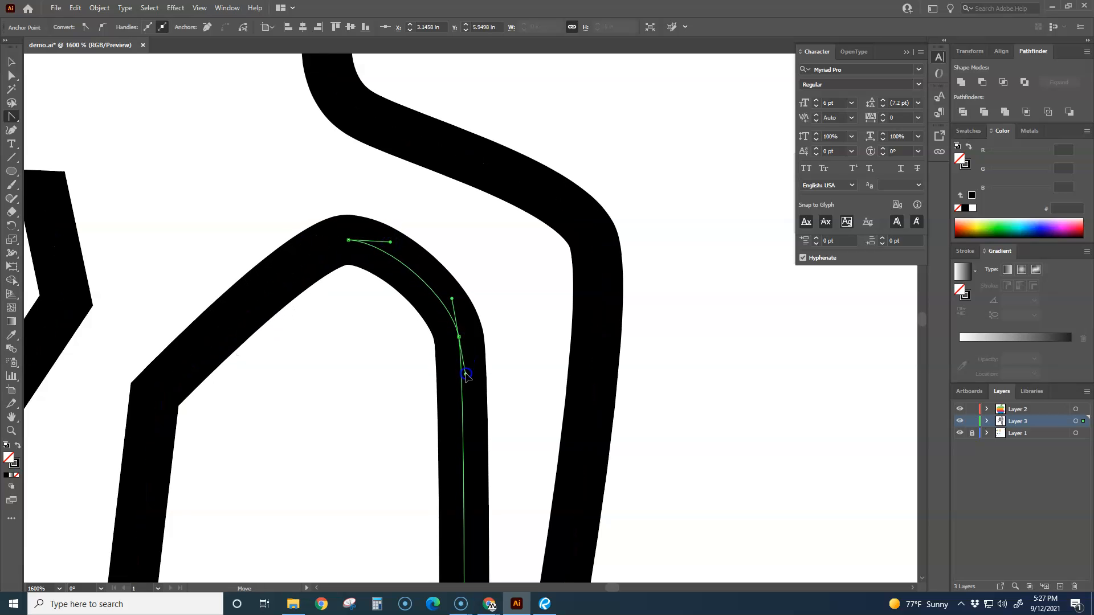
left_click_drag(384, 446, 458, 231)
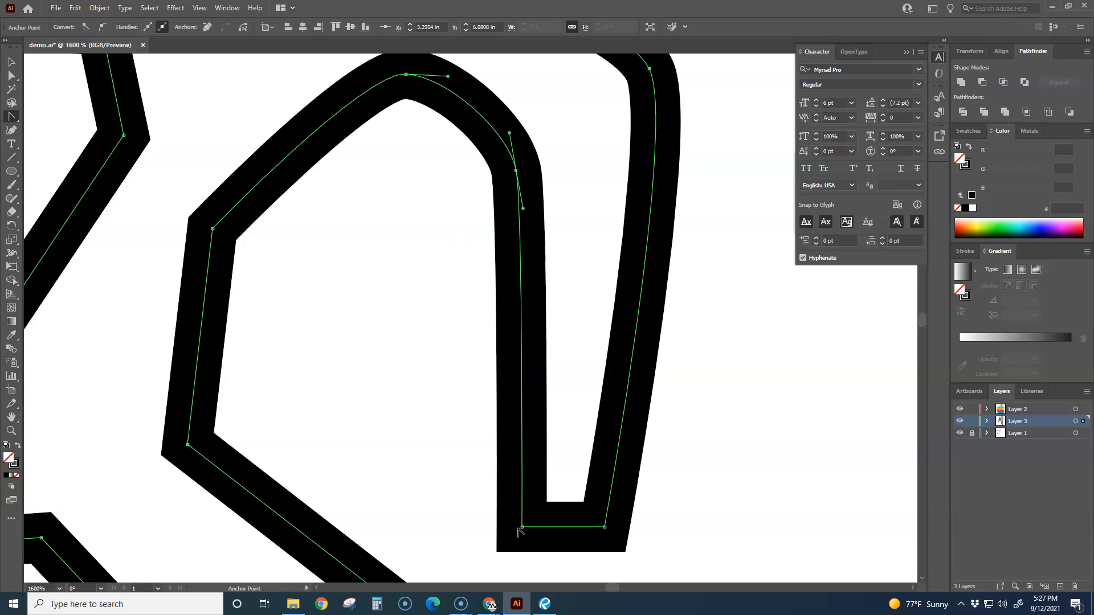
left_click_drag(522, 527, 618, 520)
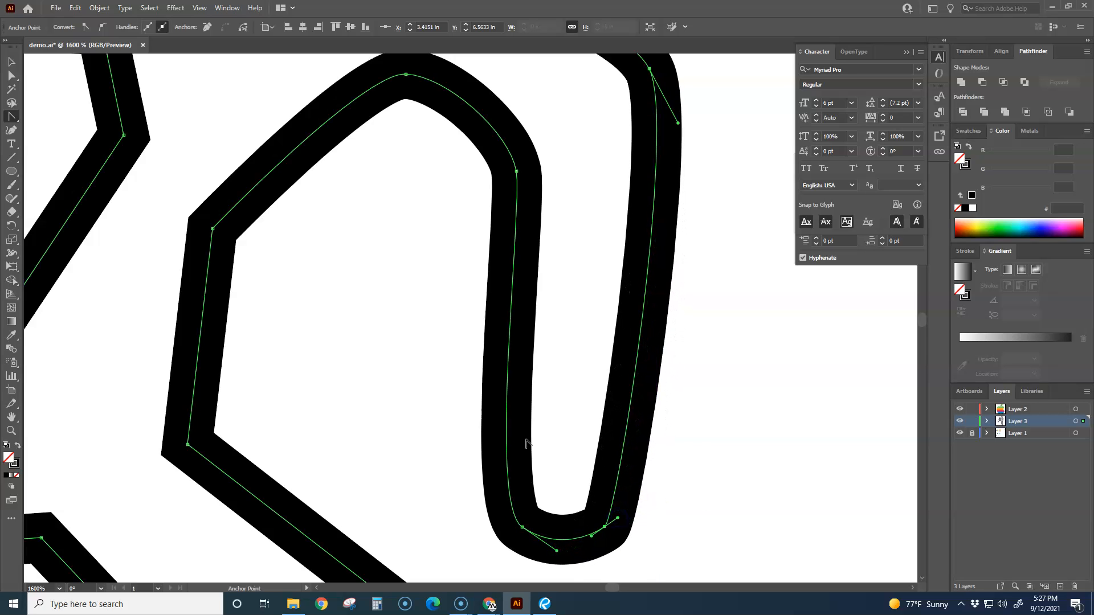
Round the corners along the right side of the torso, at the waist and at the hip.
left_click_drag(213, 228, 234, 186)
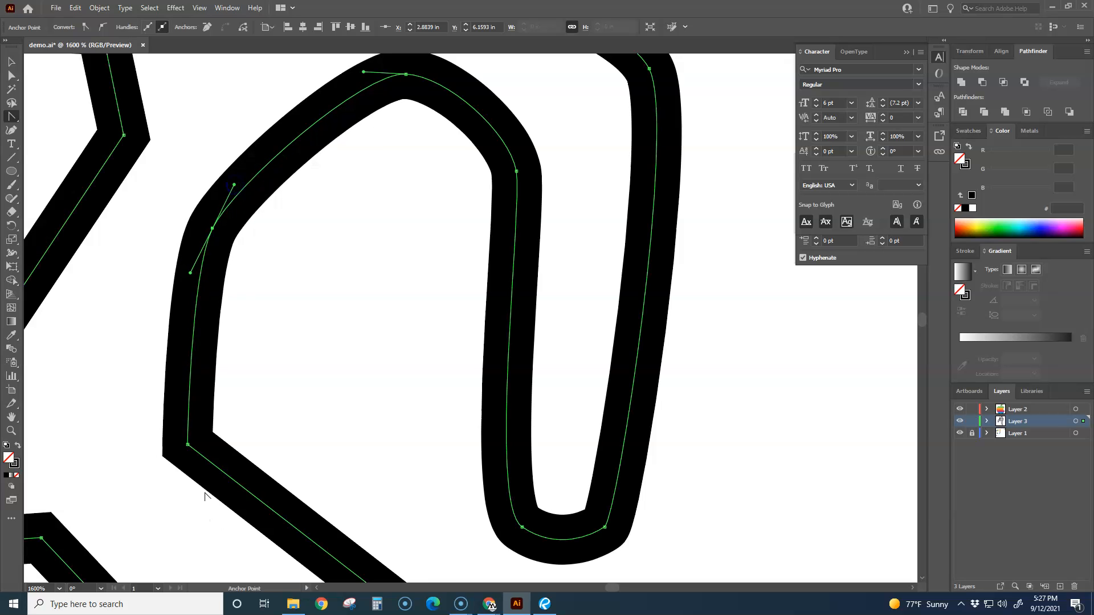
left_click_drag(187, 444, 165, 410)
key("space")
left_click_drag(290, 417, 379, 104)
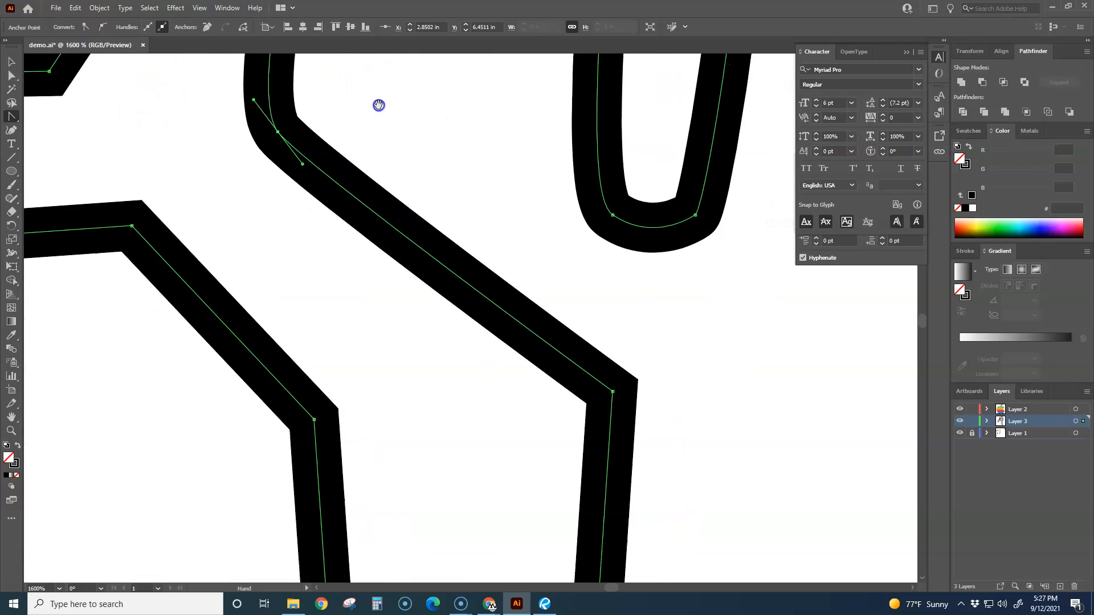
left_click_drag(614, 393, 592, 350)
Curve the straight leg's inner edge and the underside of the bent leg up to its inner knee.
key("space")
left_click_drag(520, 487, 511, 228)
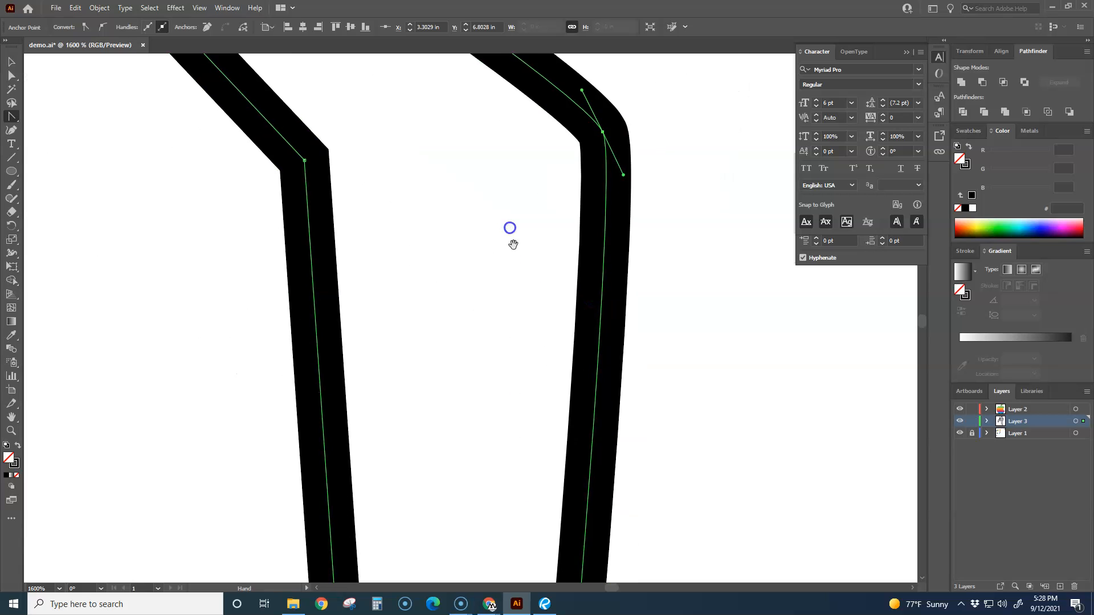
scroll(508, 412, "down", 3)
scroll(505, 450, "down", 2)
key("space")
left_click_drag(505, 455, 516, 386)
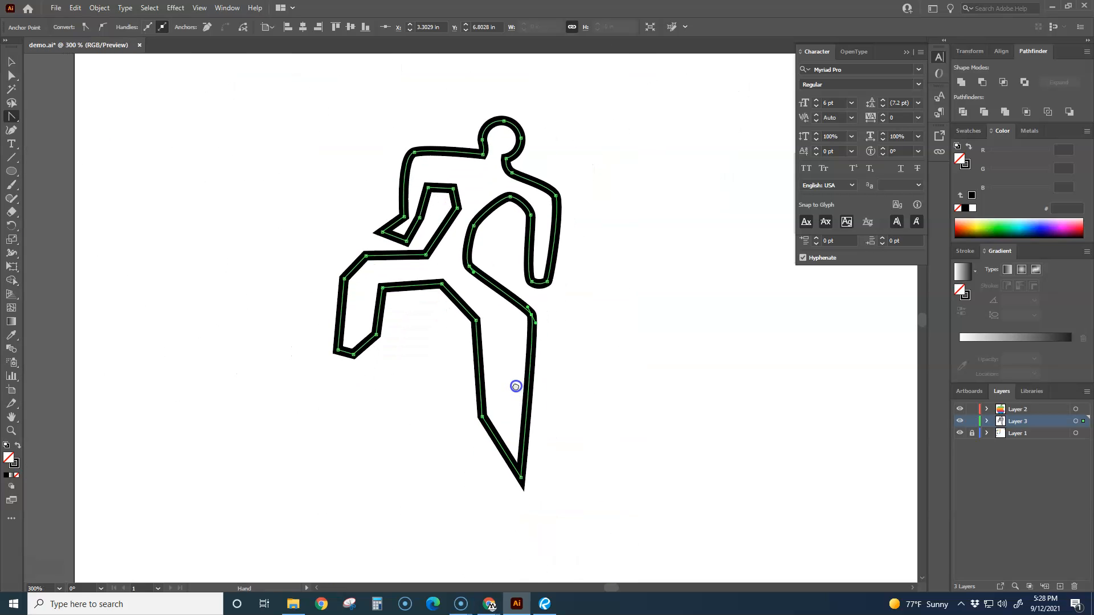
scroll(508, 422, "up", 1)
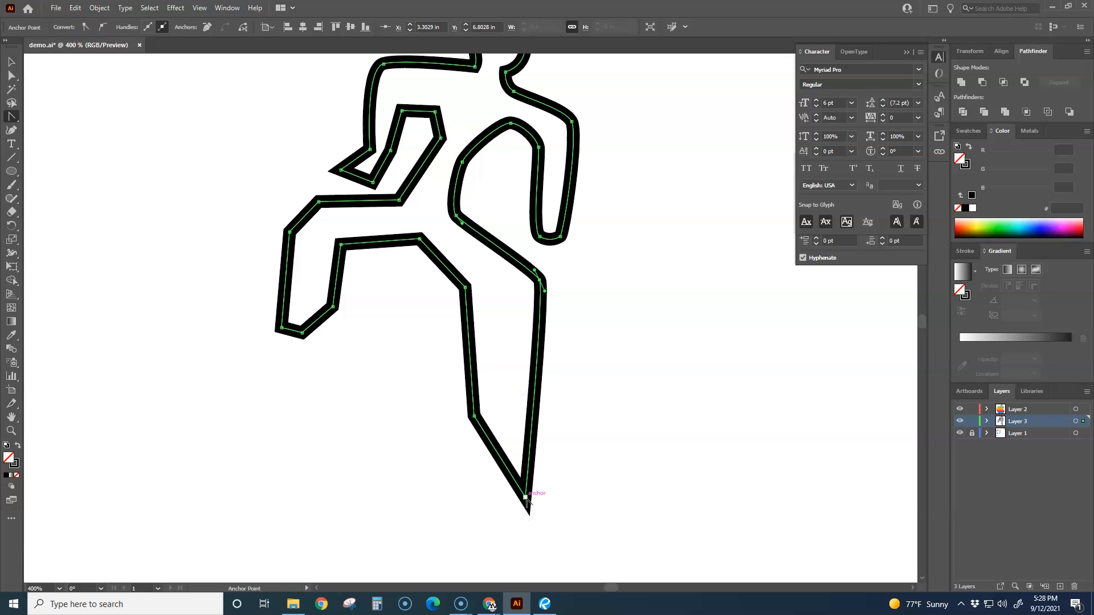
left_click_drag(474, 415, 483, 469)
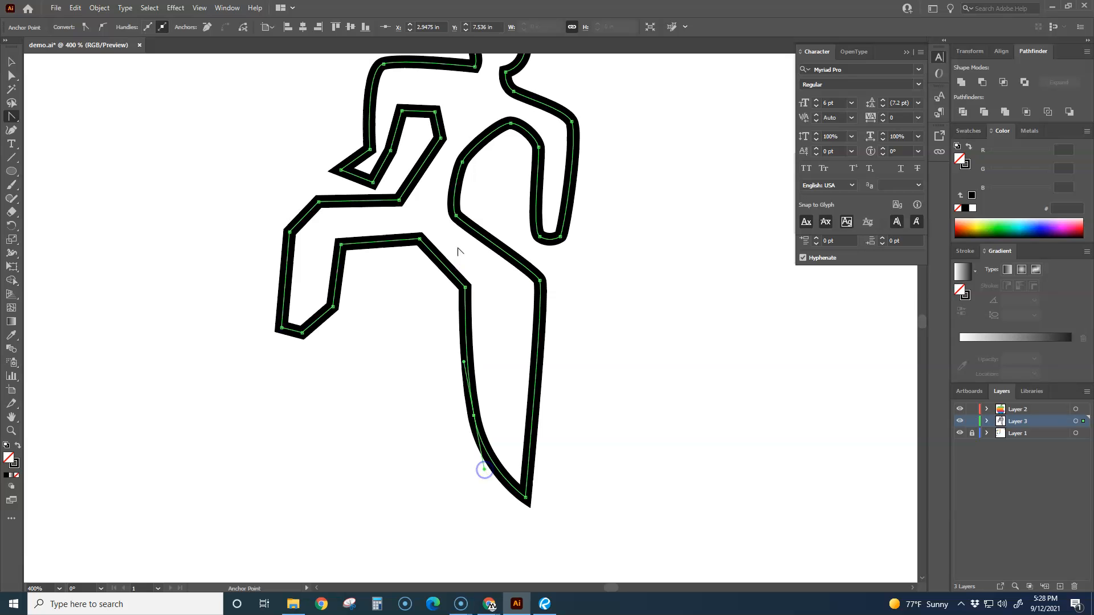
left_click_drag(465, 287, 480, 313)
left_click_drag(419, 239, 444, 243)
left_click_drag(340, 245, 356, 224)
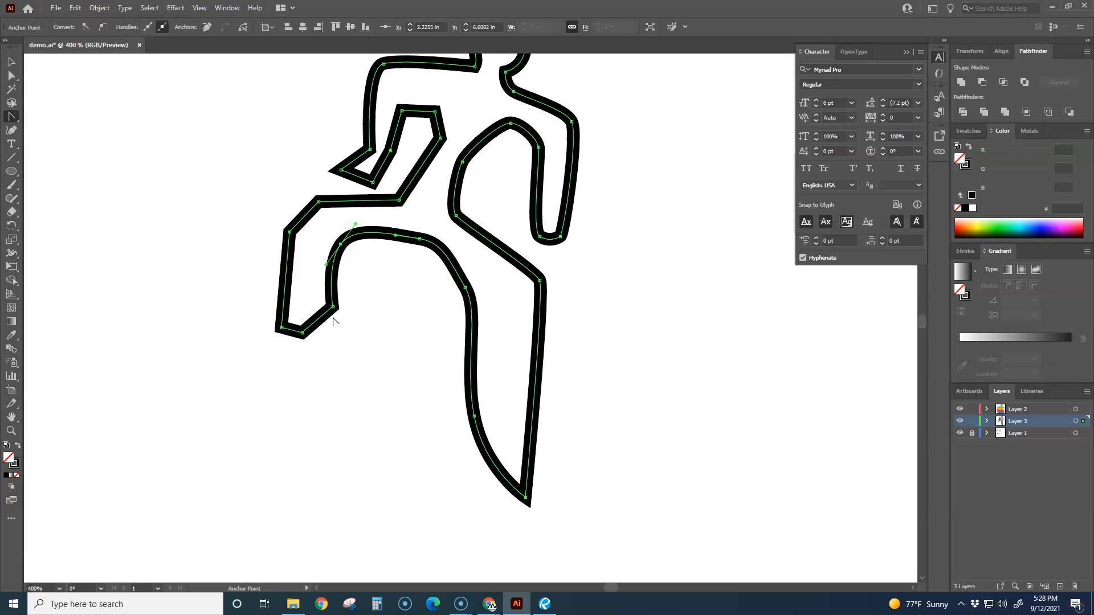
Curve the bent leg's foot and round the two outer corners of its knee.
mouse_move(302, 333)
left_mouse_down()
mouse_move(289, 346)
mouse_move(342, 362)
mouse_move(259, 306)
mouse_move(278, 355)
mouse_move(280, 319)
mouse_move(293, 344)
left_mouse_up()
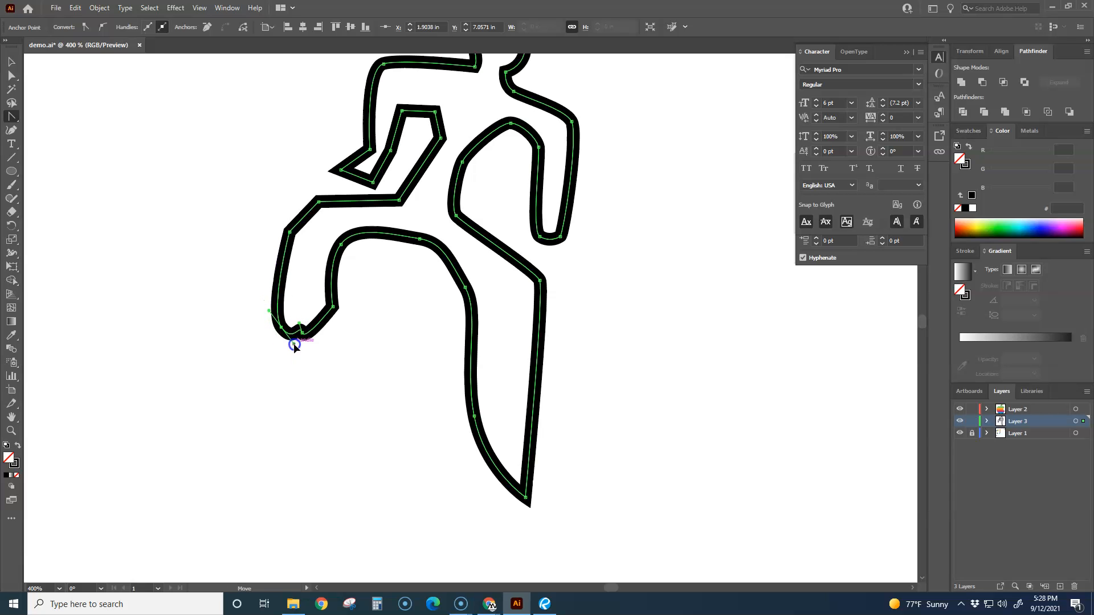
left_click_drag(290, 233, 260, 252)
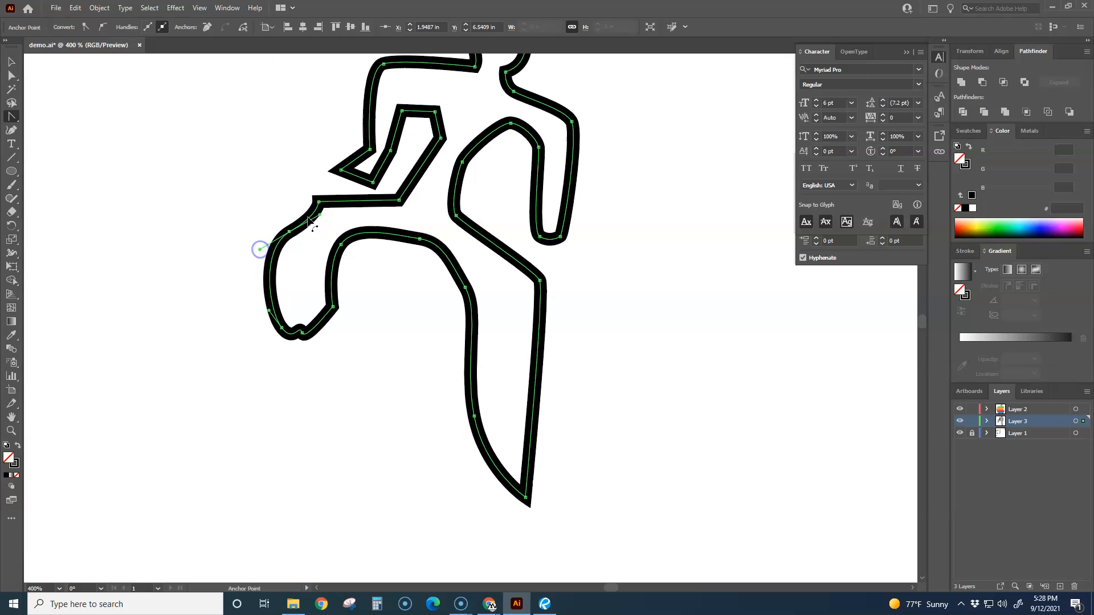
mouse_move(318, 206)
left_mouse_down()
mouse_move(325, 196)
mouse_move(317, 220)
mouse_move(285, 225)
mouse_move(305, 208)
mouse_move(299, 215)
left_mouse_up()
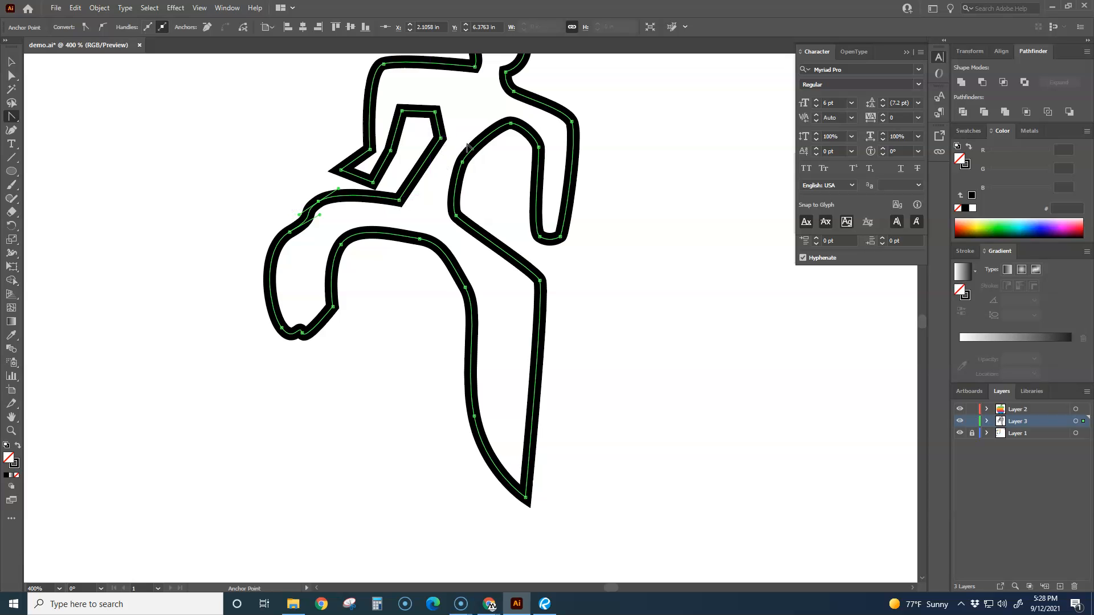
Round the left arm's corners near the chest, along the inner forearm, at the hand and at the wrist.
left_click_drag(441, 139, 433, 160)
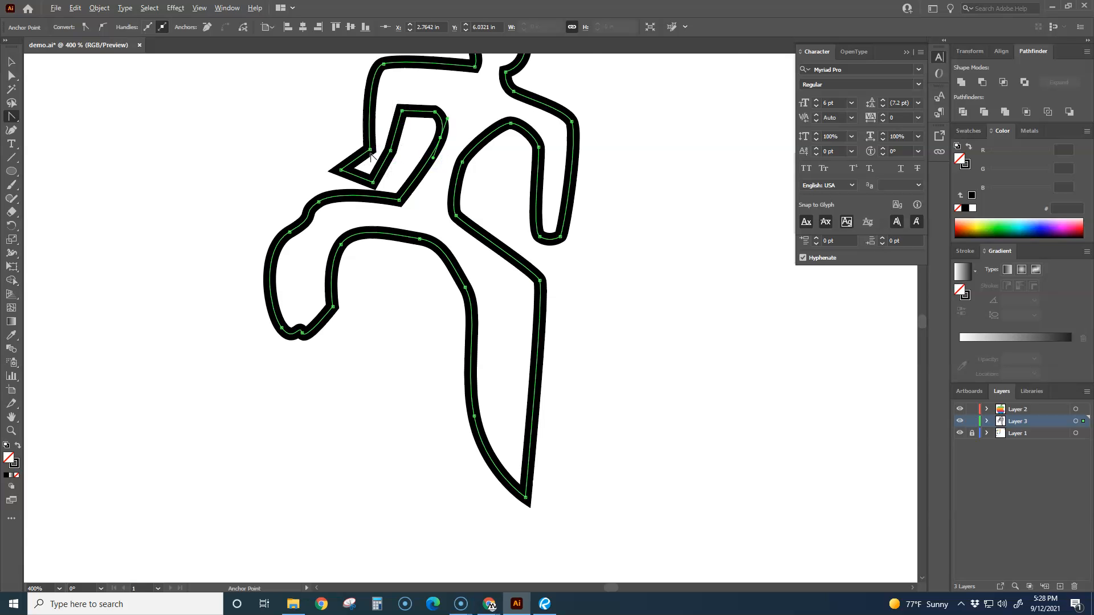
scroll(371, 157, "up", 5)
left_click_drag(473, 158, 491, 124)
left_click_drag(362, 349, 407, 332)
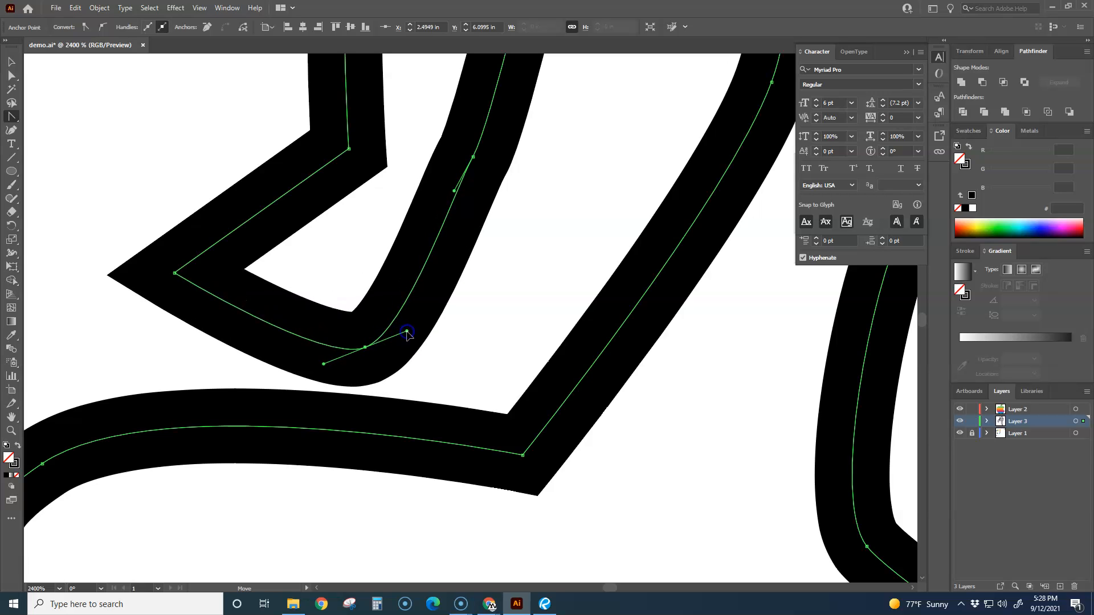
left_click_drag(348, 150, 313, 197)
Smooth the bump on the outer edge of the bent leg's knee by adjusting its curve handles with Direct Selection.
scroll(366, 257, "down", 5)
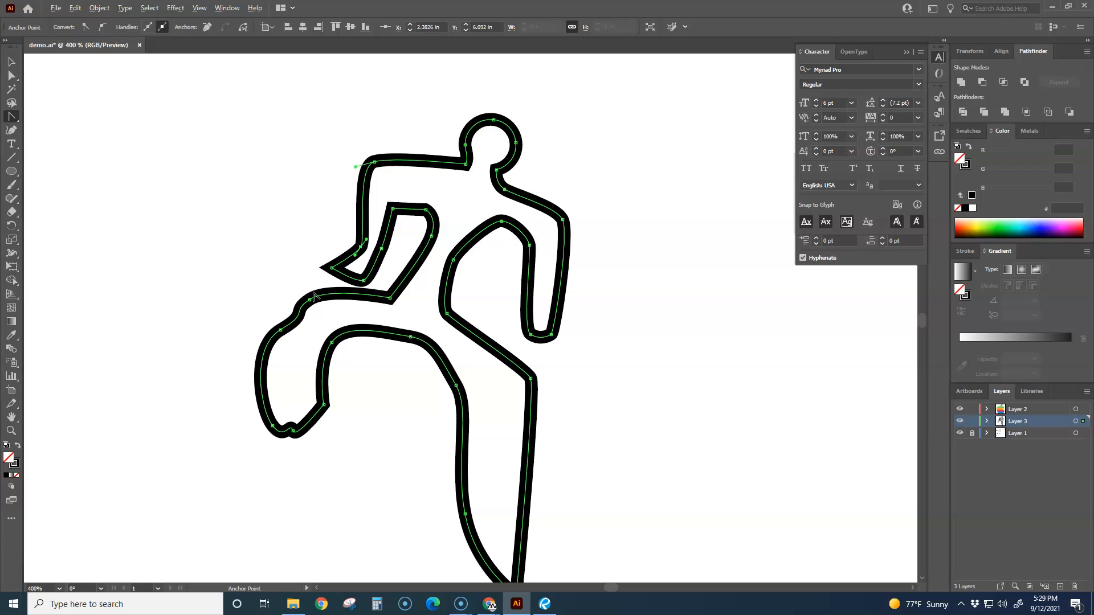
left_click(17, 78)
left_click(172, 352)
left_click(283, 328)
left_click_drag(311, 307, 315, 252)
scroll(319, 312, "up", 5)
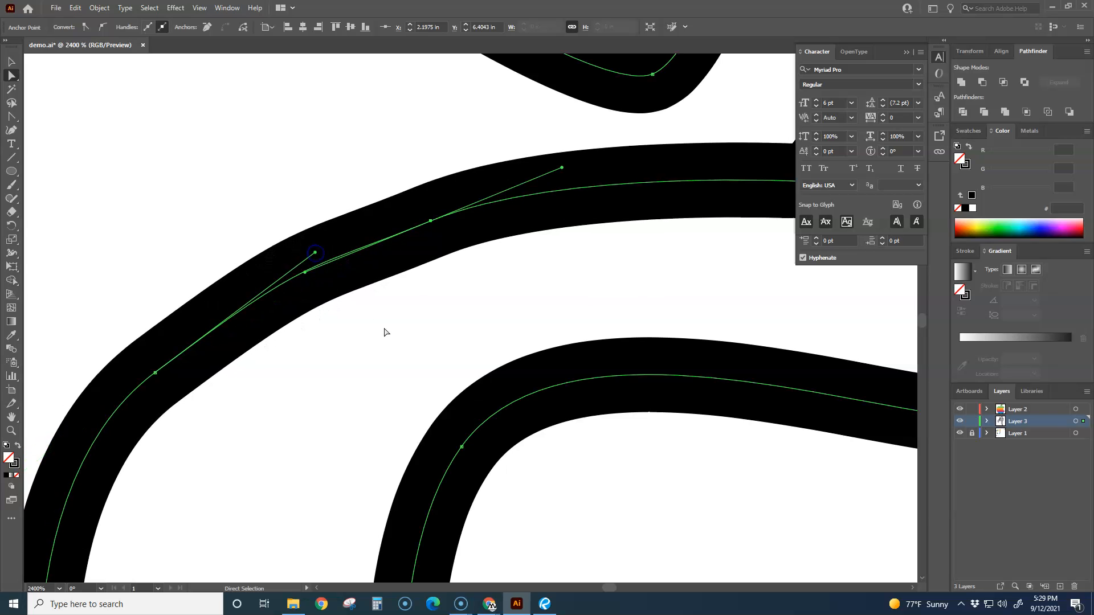
left_click(383, 329)
scroll(376, 331, "down", 3)
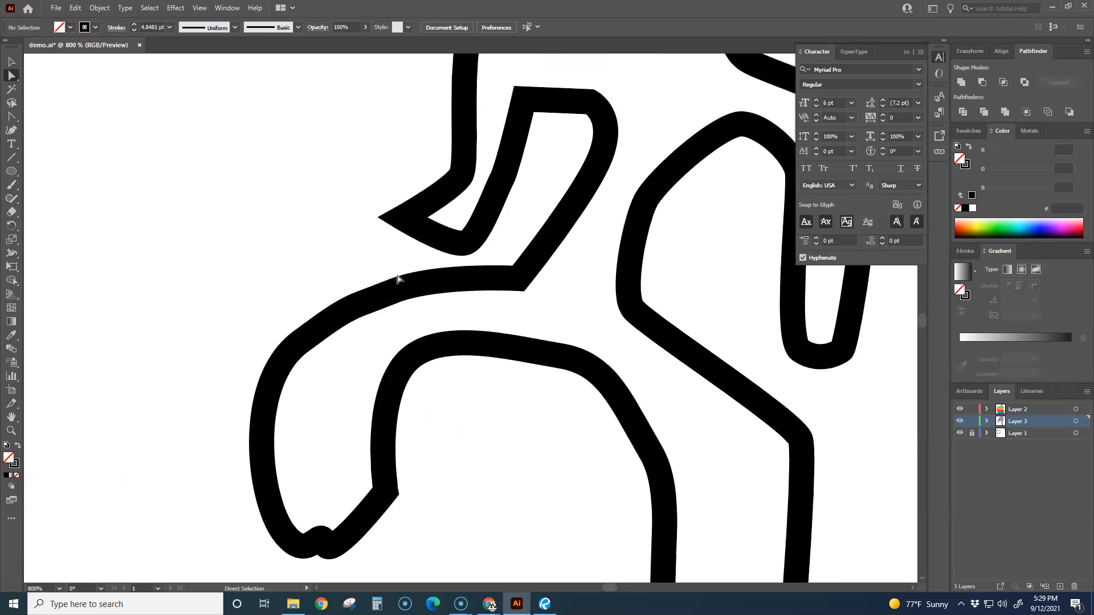
Delete the two extra anchor points on the bent leg's upper edge and lengthen the knee's curve handle to arch the thigh.
left_click(343, 311)
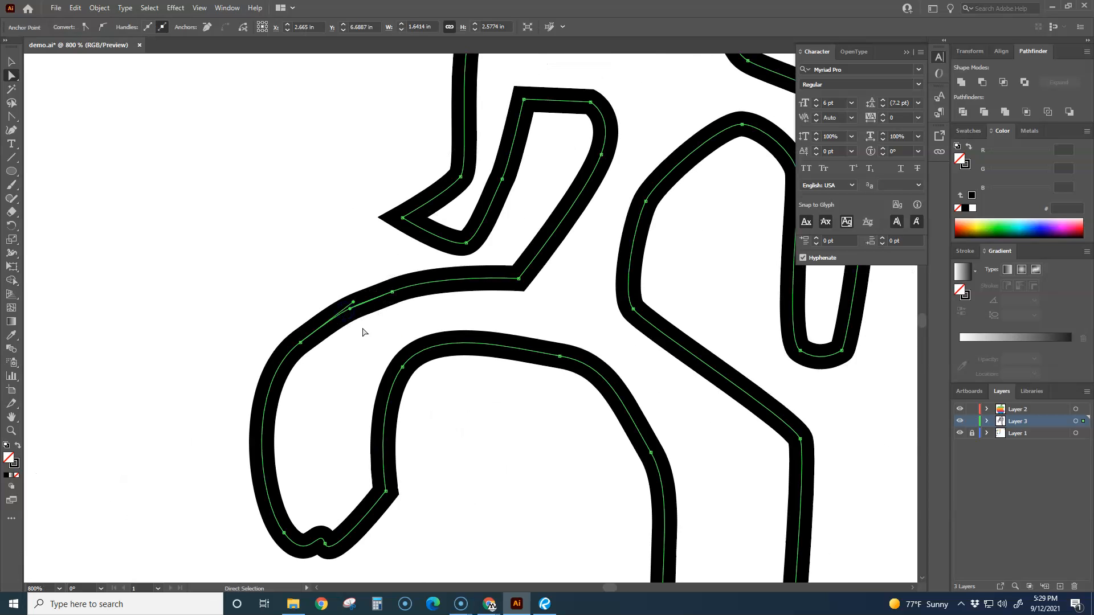
scroll(363, 330, "up", 1)
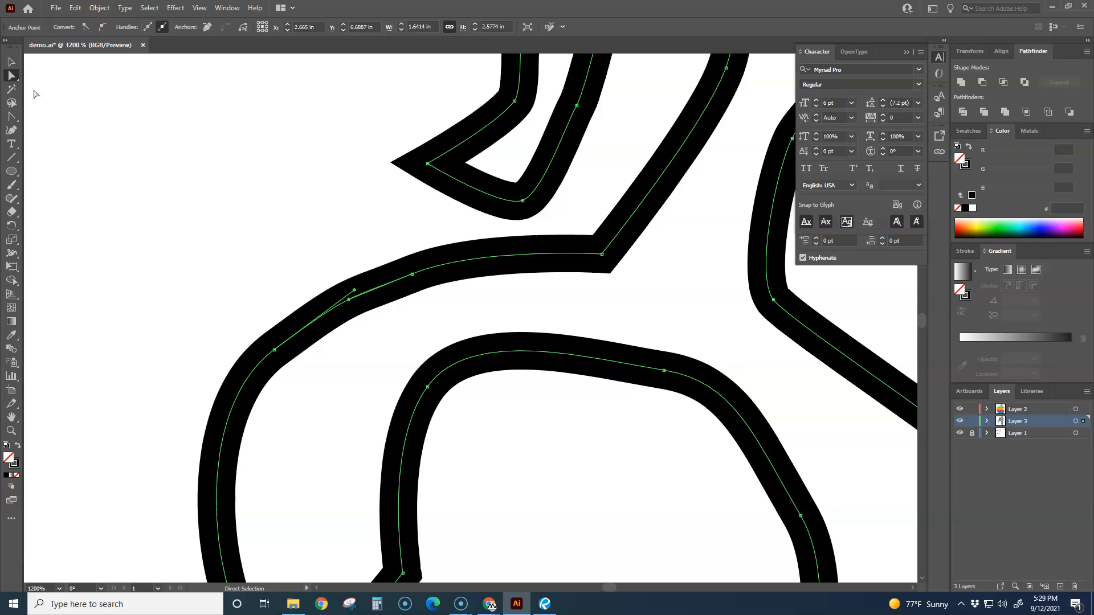
left_click_drag(11, 117, 100, 143)
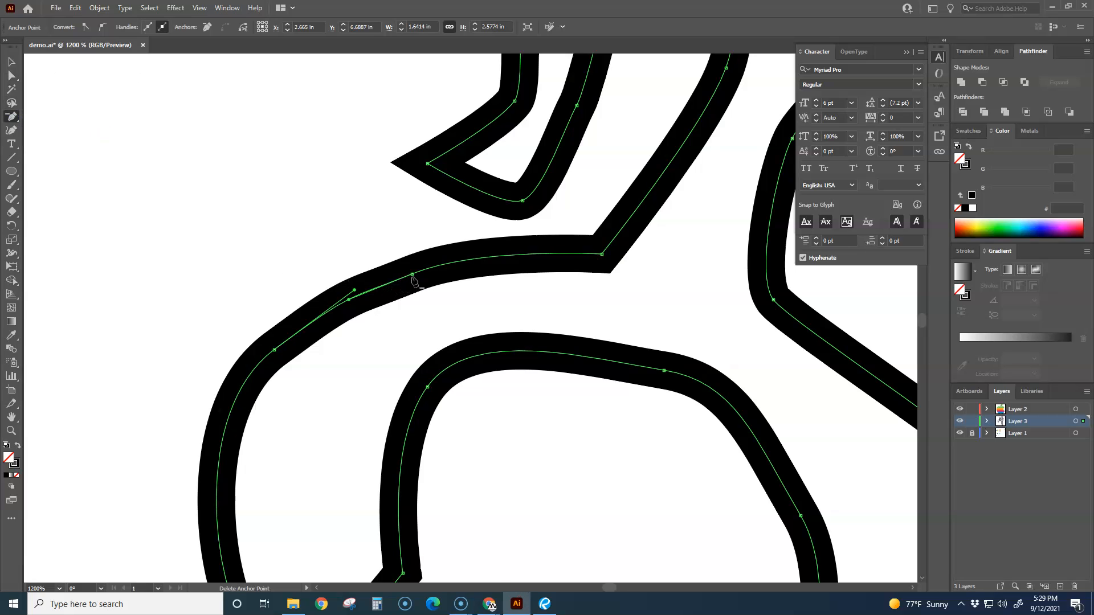
left_click(412, 275)
key("a")
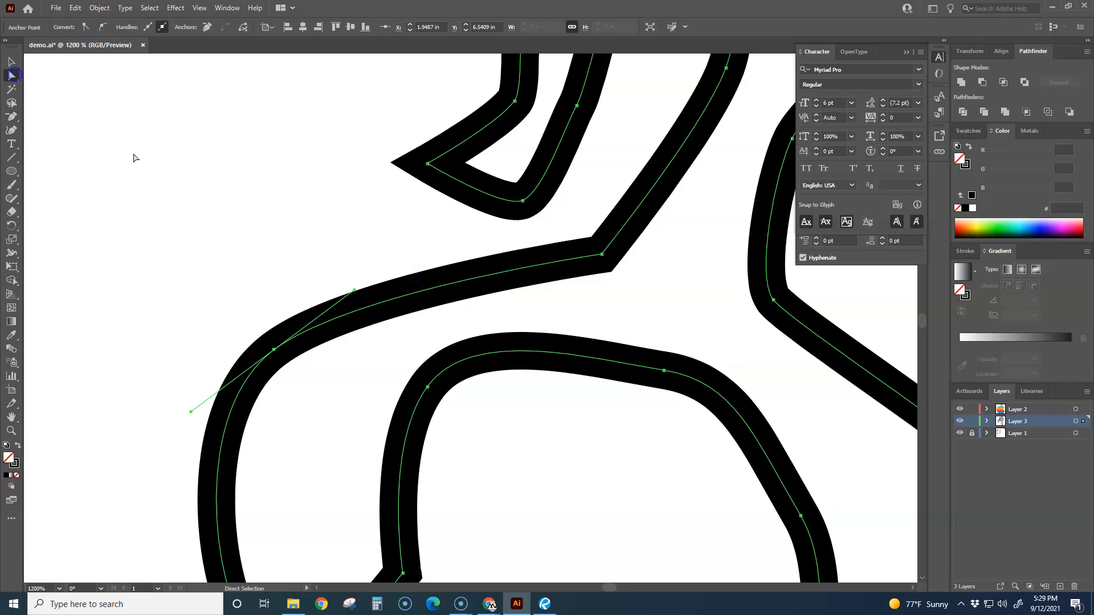
left_click_drag(355, 290, 408, 247)
left_click(308, 381)
Widen the bent leg's foot by moving its two end anchor points apart and arching the edge between them.
scroll(308, 380, "down", 3)
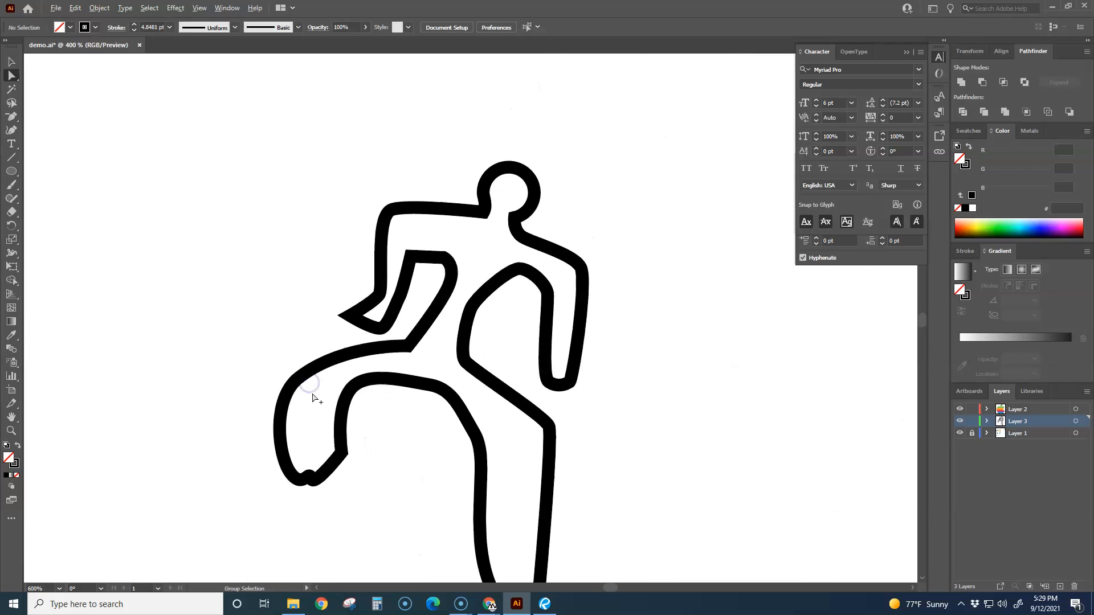
scroll(413, 410, "down", 3)
scroll(418, 366, "up", 1)
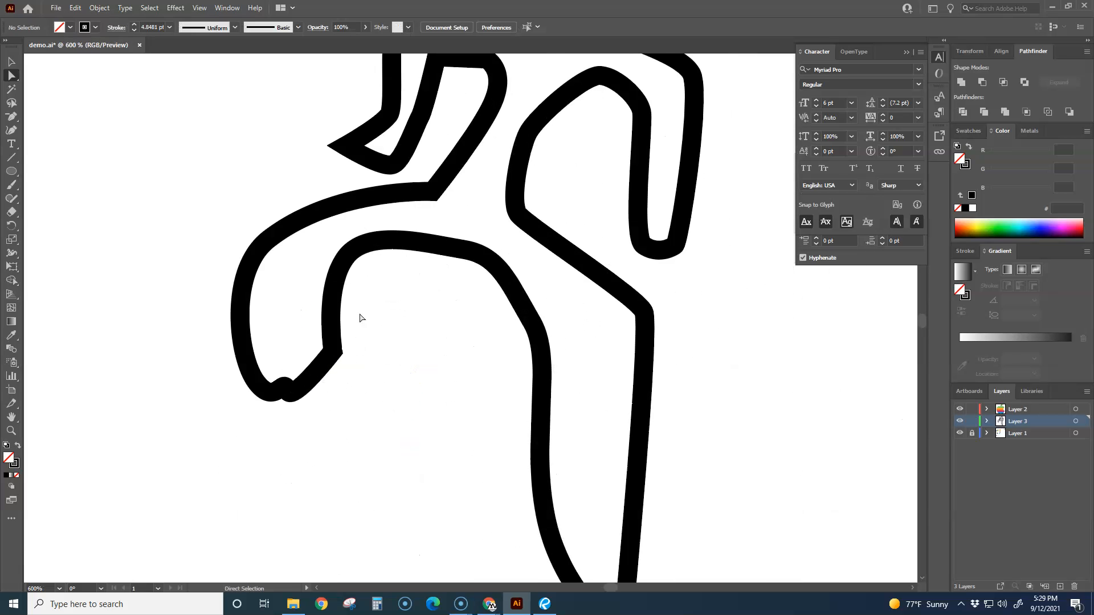
left_click(339, 276)
scroll(282, 405, "up", 3)
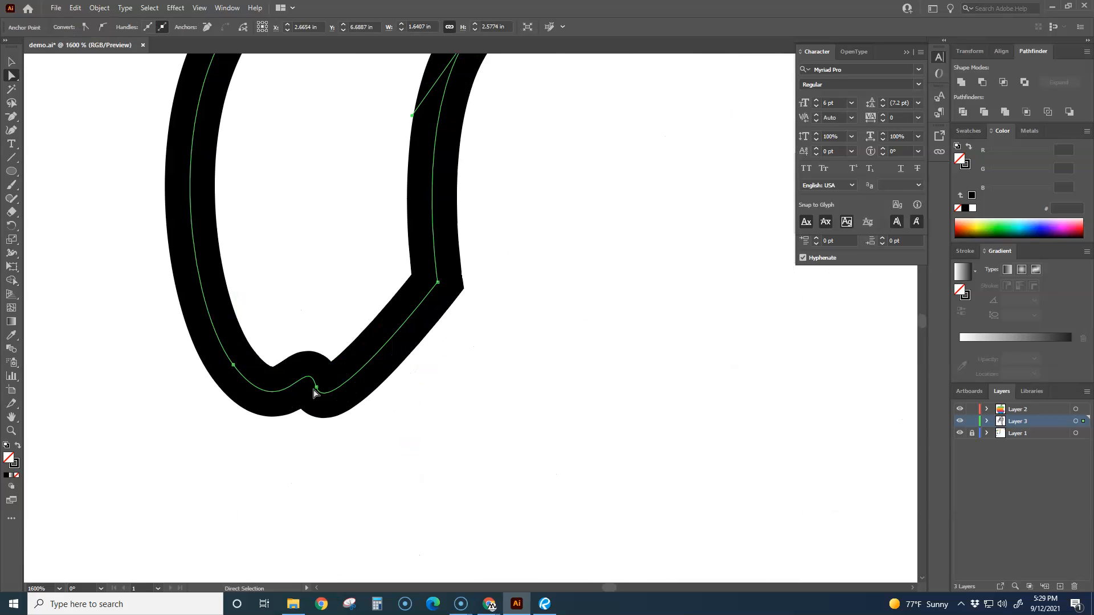
mouse_move(317, 392)
left_mouse_down()
mouse_move(359, 410)
mouse_move(371, 444)
mouse_move(367, 422)
left_mouse_up()
left_click_drag(357, 381, 300, 318)
left_click_drag(234, 365, 181, 348)
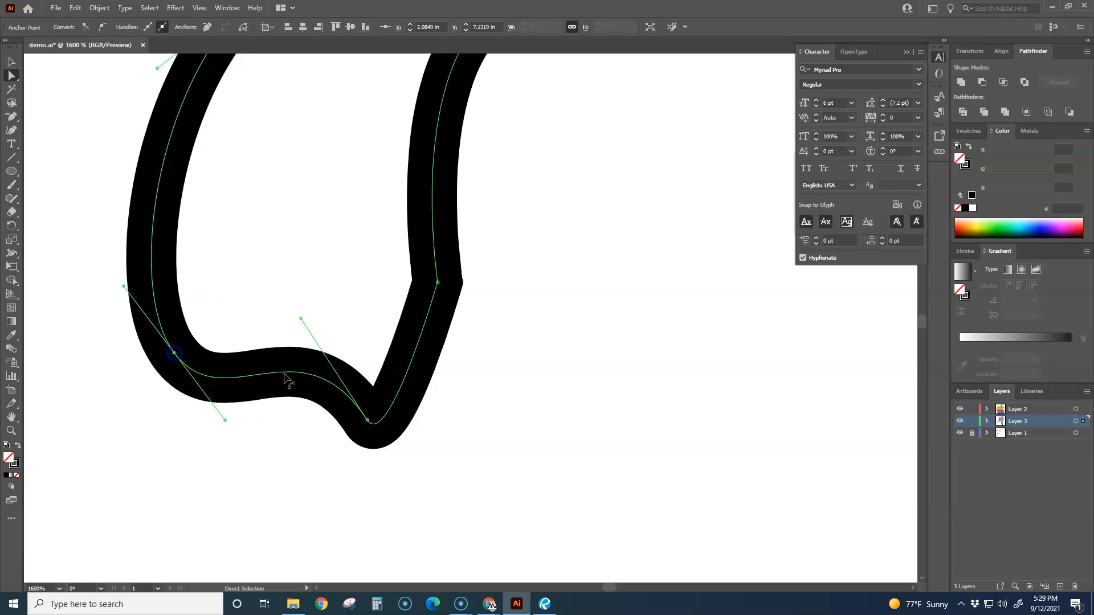
left_click(547, 422)
Move the inner corner of the bent leg's foot outward and curve the inner calf and the underside of the thigh.
scroll(504, 389, "down", 4)
scroll(507, 392, "up", 1)
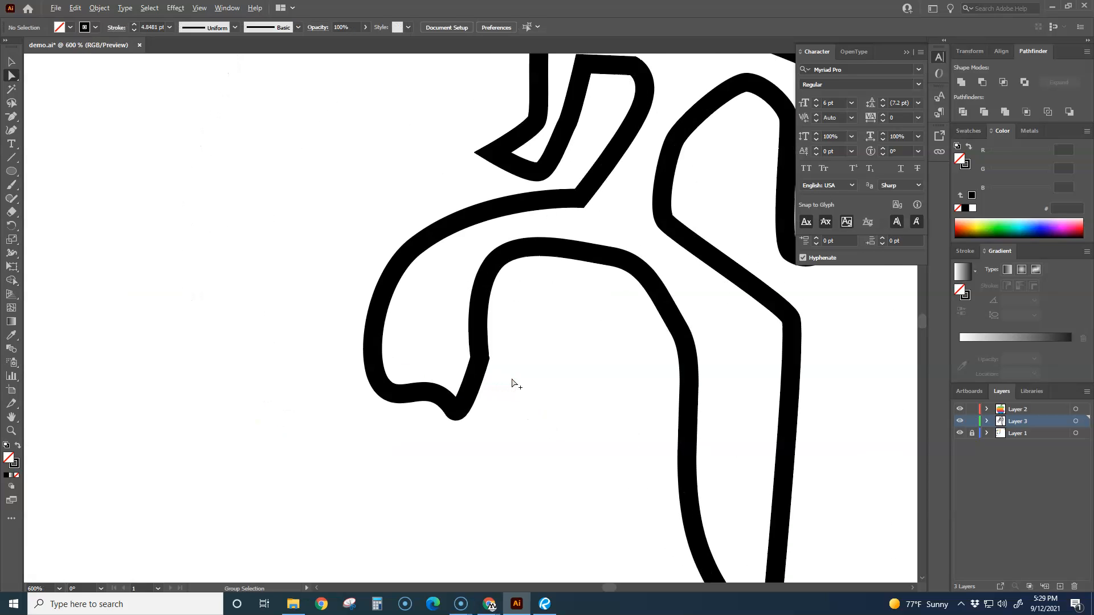
left_click(477, 329)
mouse_move(480, 358)
left_mouse_down()
mouse_move(483, 343)
mouse_move(496, 353)
left_mouse_up()
left_click_drag(471, 295, 391, 334)
left_click(611, 257)
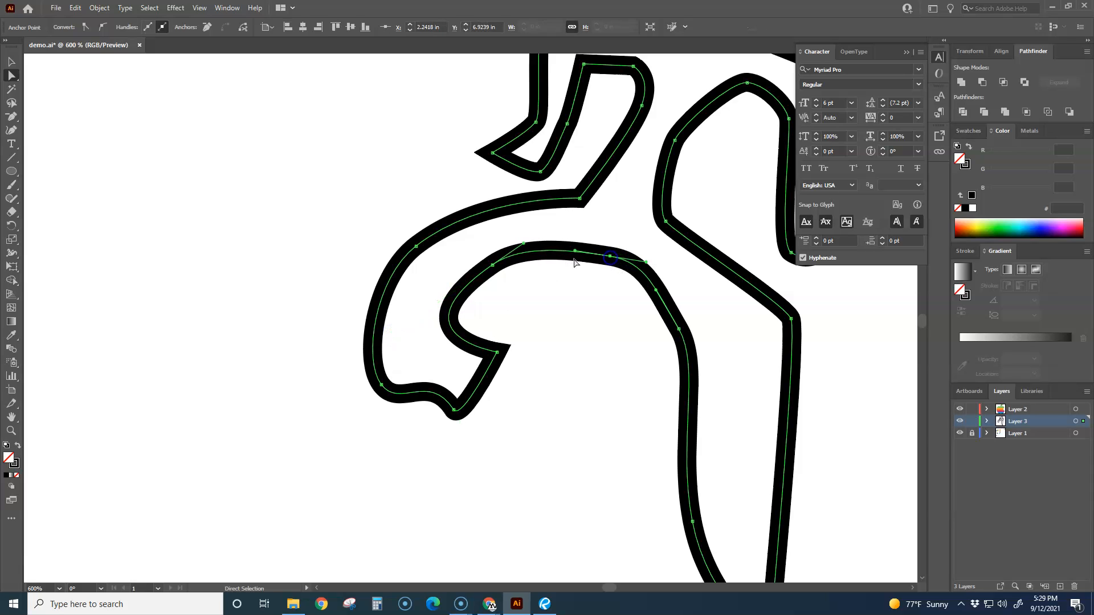
left_click_drag(576, 251, 570, 244)
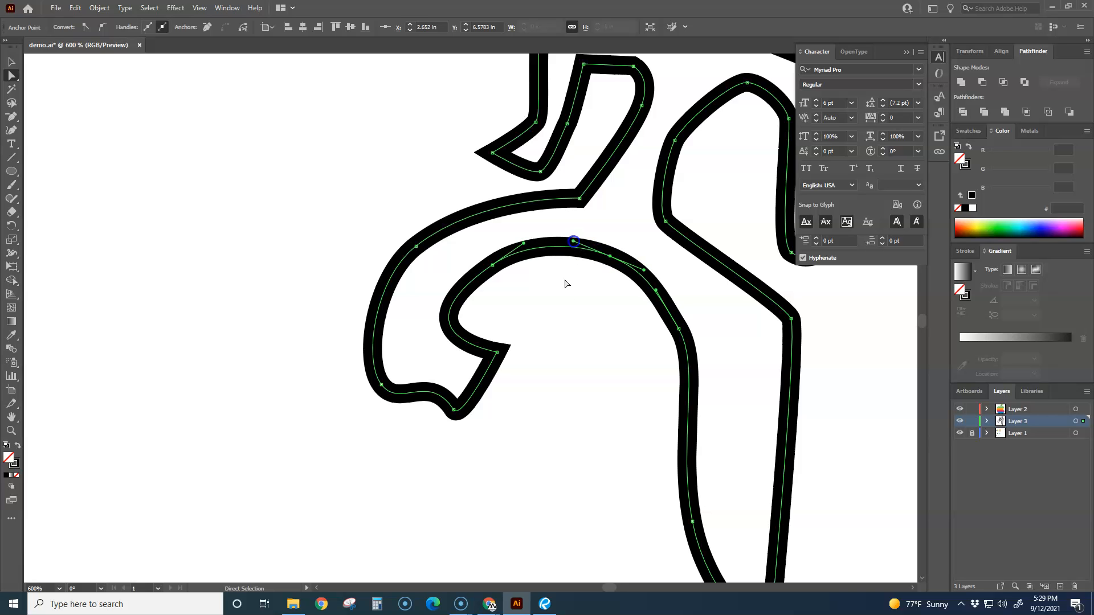
left_click(582, 327)
Compare the whole figure with the Baku 2016 emblem and move it up and to the right on the artboard.
scroll(655, 380, "down", 3)
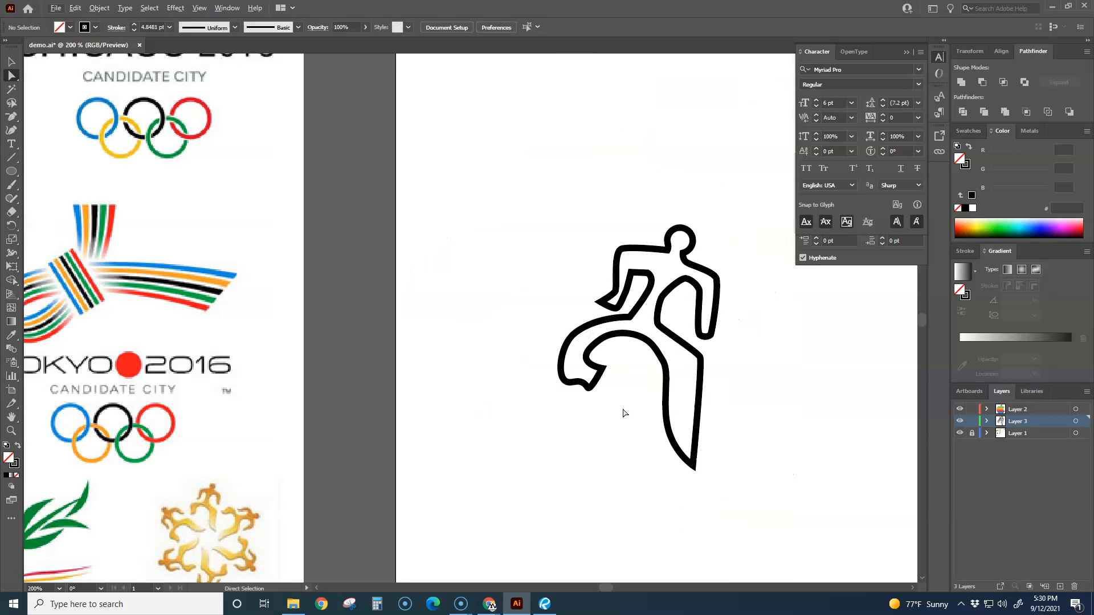
key("ctrl+y")
key("ctrl+y")
left_click_drag(612, 410, 518, 319)
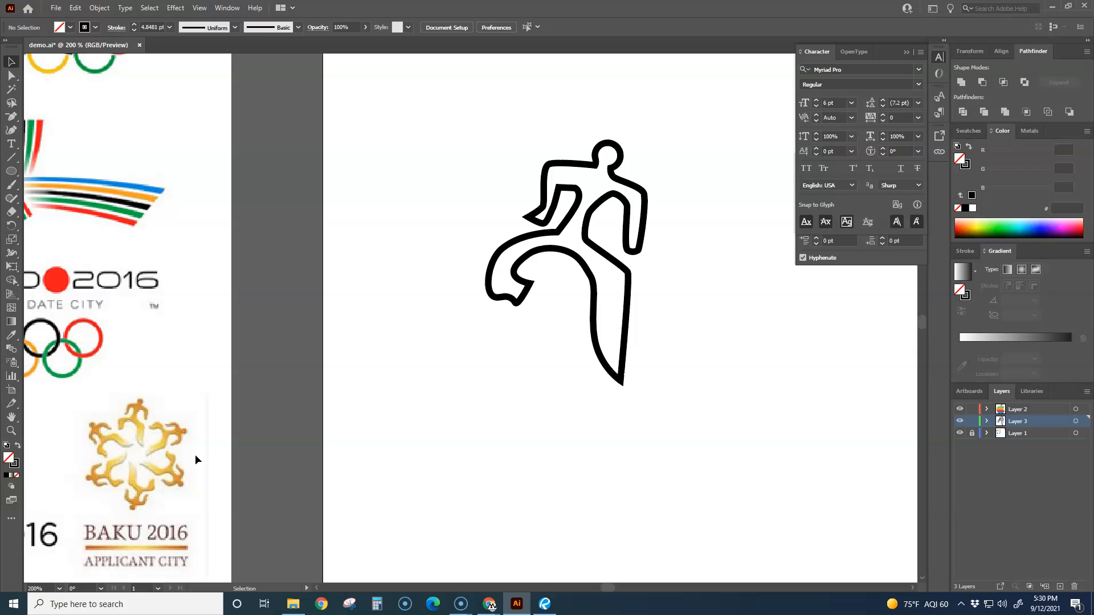
scroll(518, 359, "down", 1)
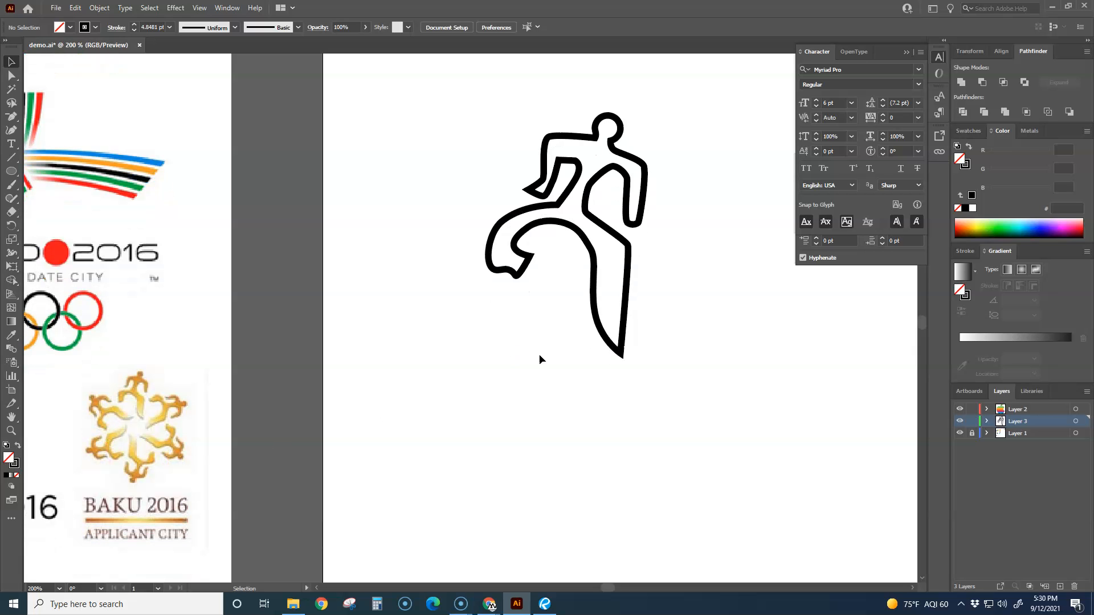
scroll(539, 354, "down", 2)
scroll(539, 354, "up", 3)
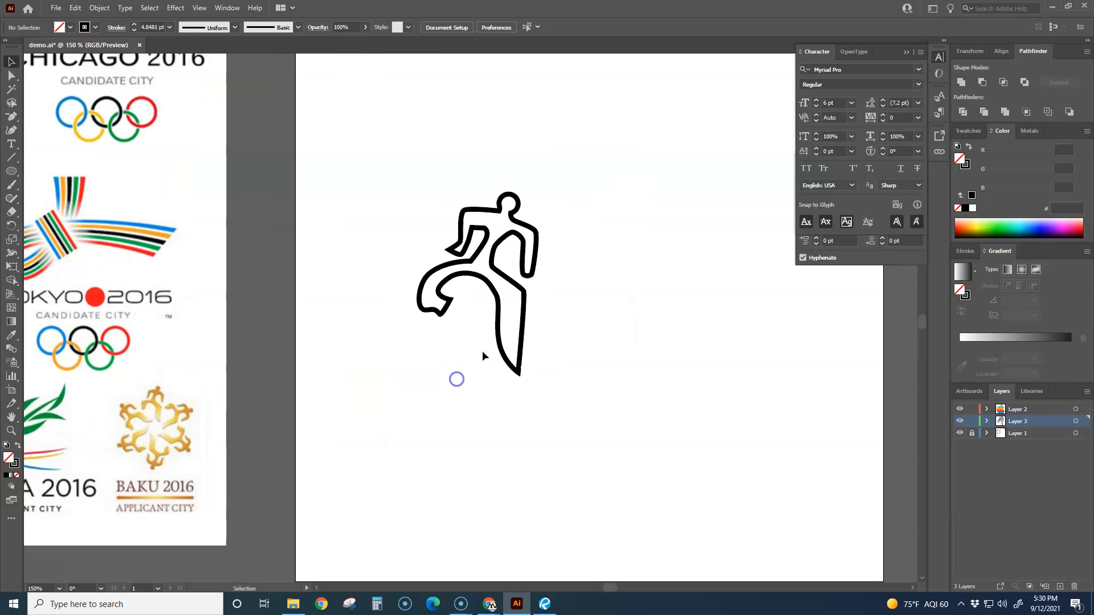
left_click_drag(502, 337, 585, 285)
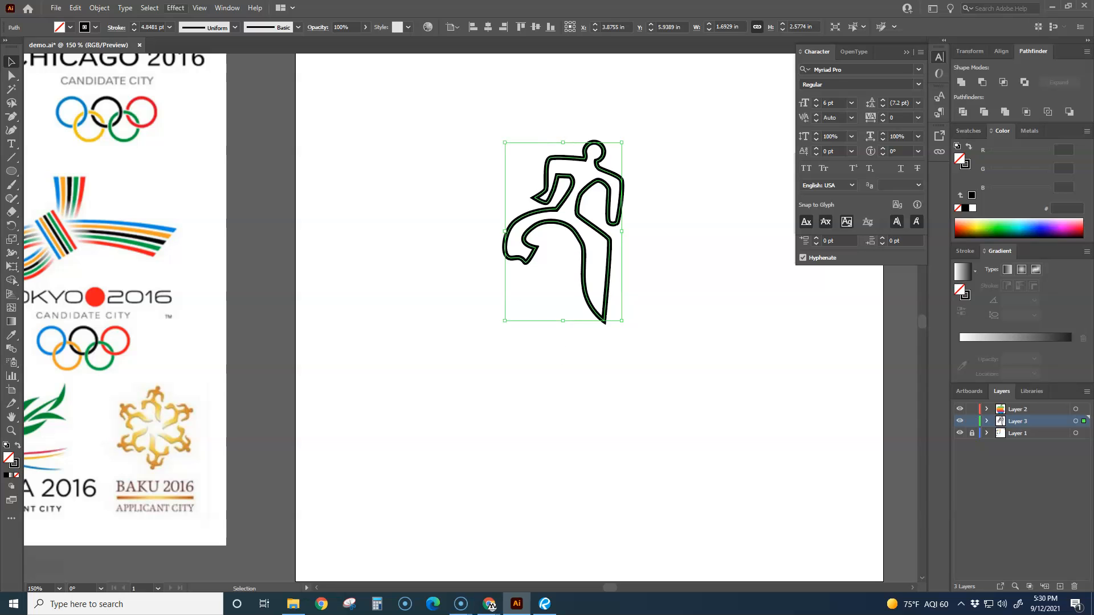
Create a radial repeat from the selected figure.
left_click(77, 8)
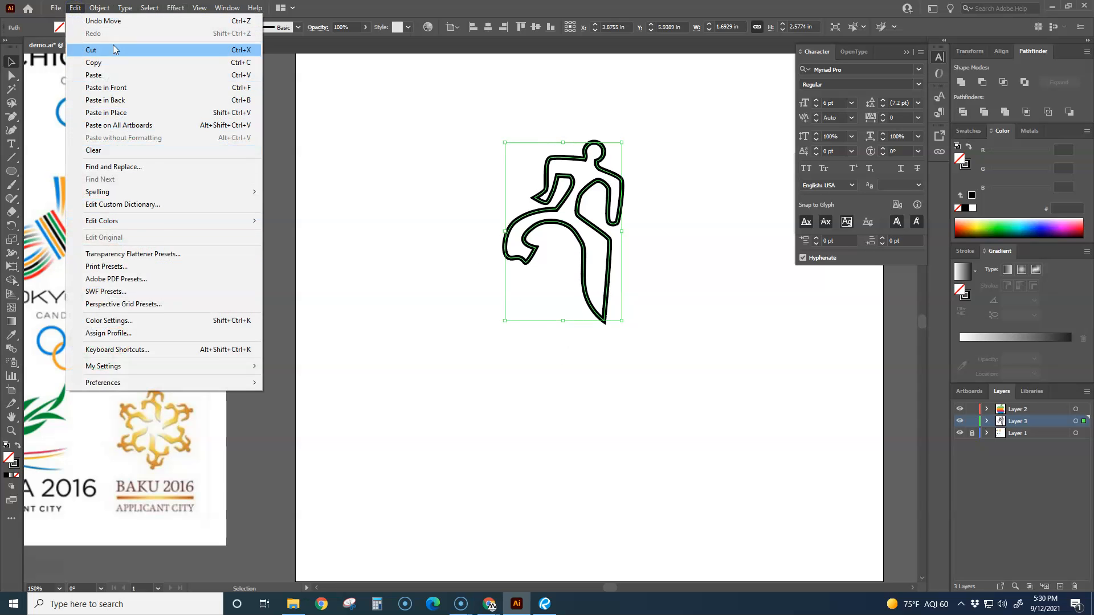
mouse_move(99, 11)
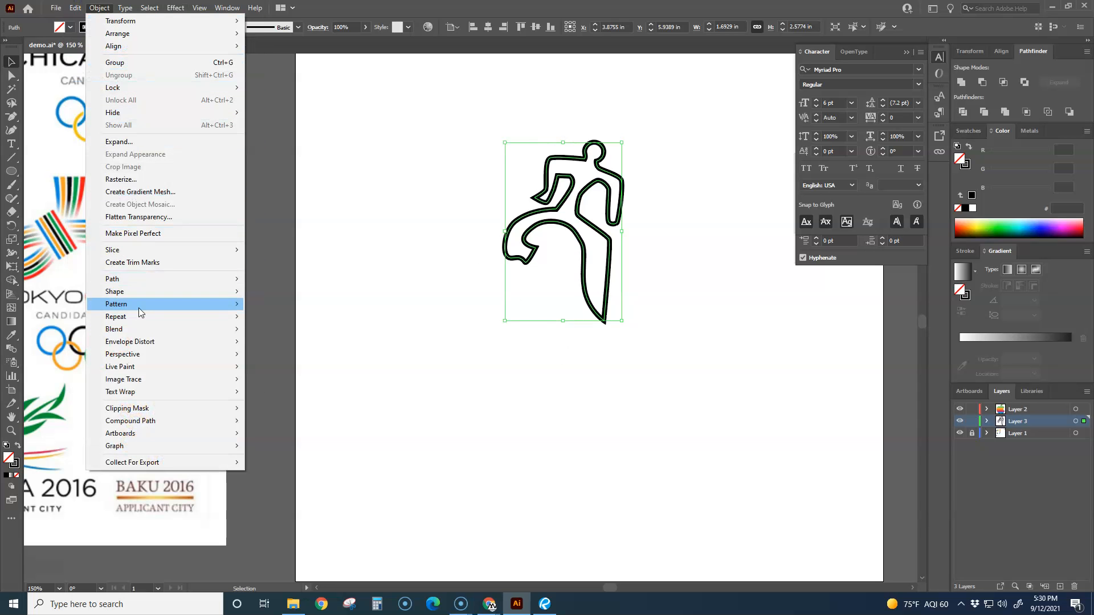
mouse_move(138, 308)
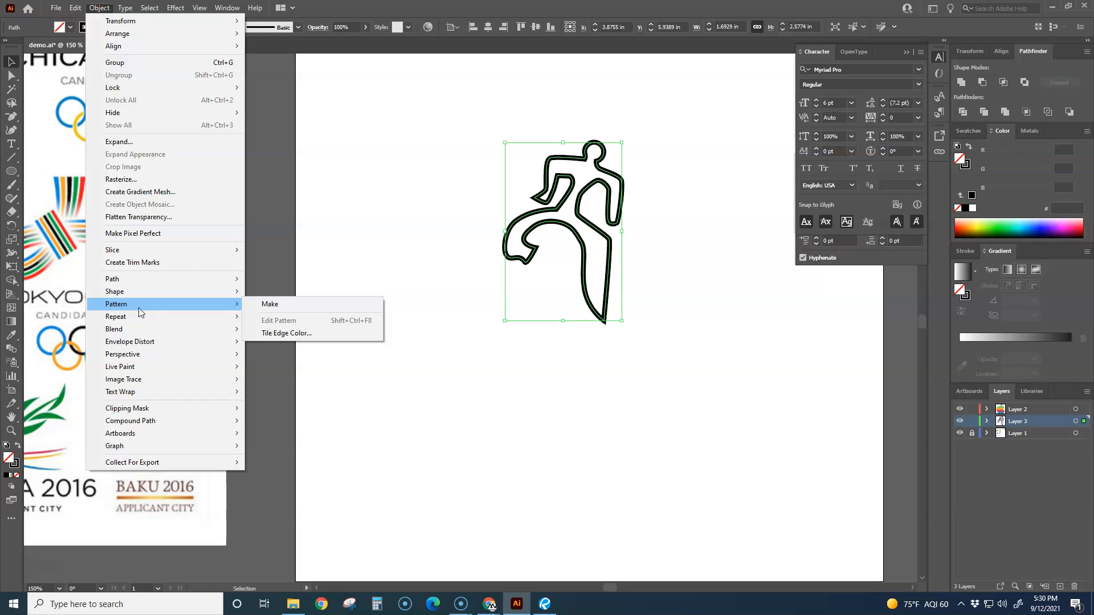
mouse_move(136, 283)
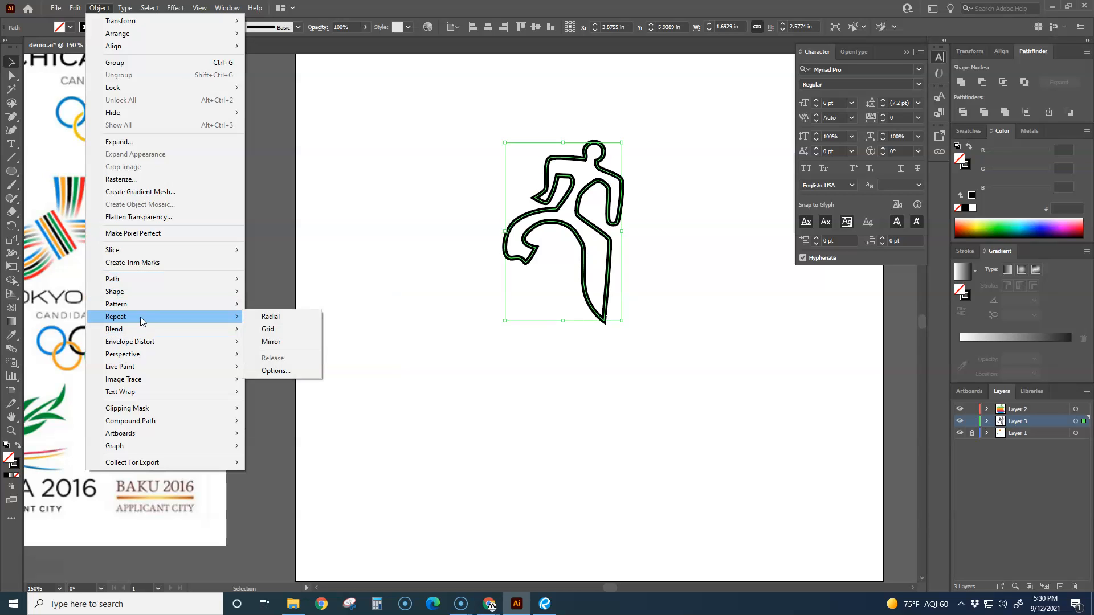
left_click(271, 318)
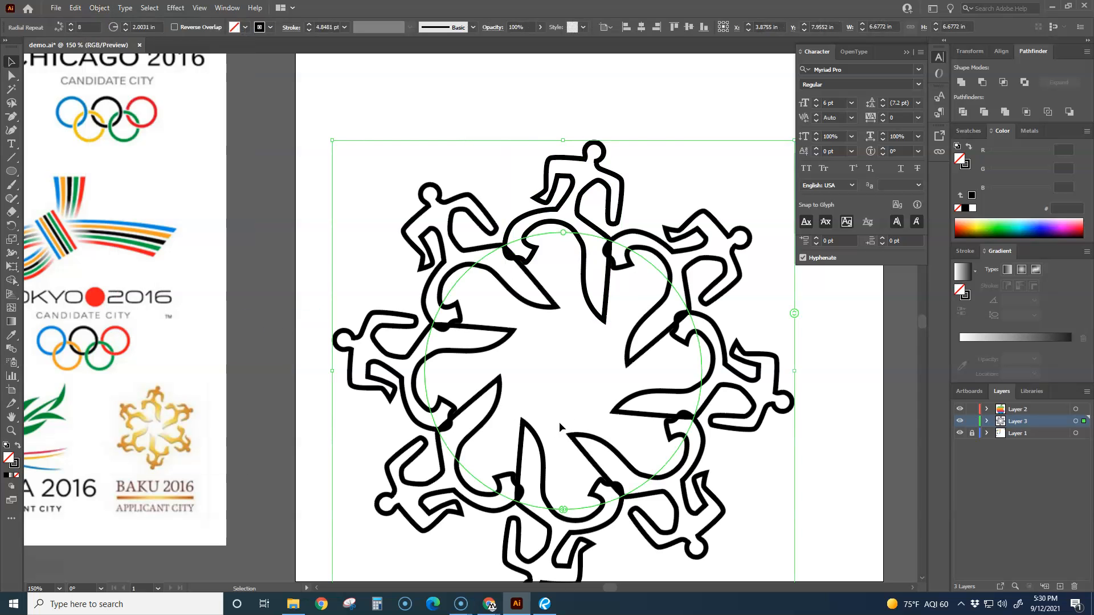
Reduce the radial repeat to 6 instances and tighten its radius to about 1.84 in, turning the ring slightly counterclockwise.
left_click_drag(719, 377, 660, 346)
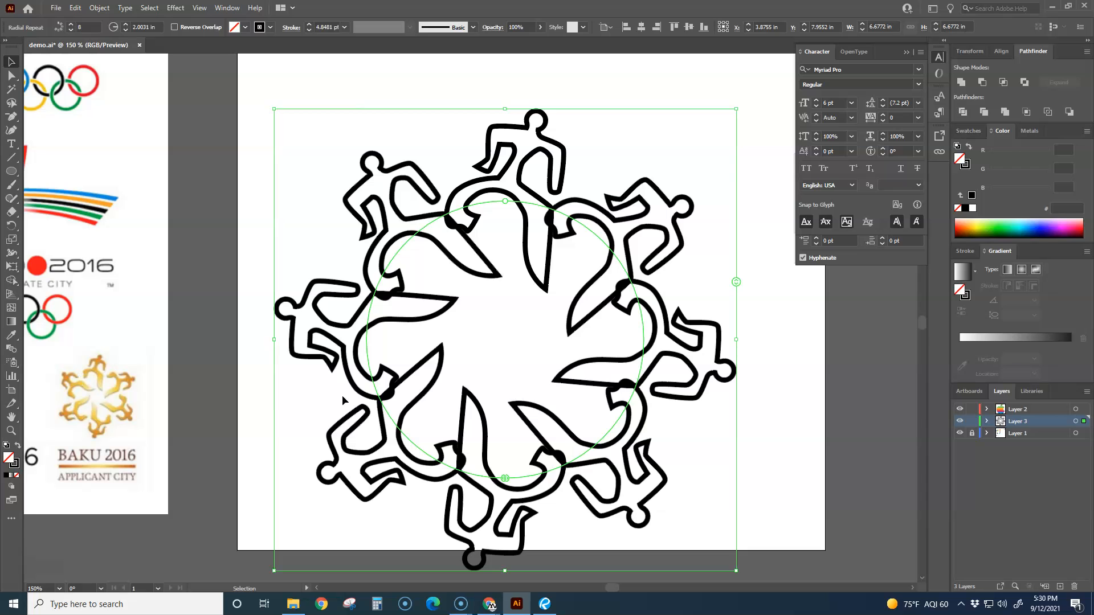
mouse_move(738, 282)
left_mouse_down()
mouse_move(737, 307)
mouse_move(737, 293)
left_mouse_up()
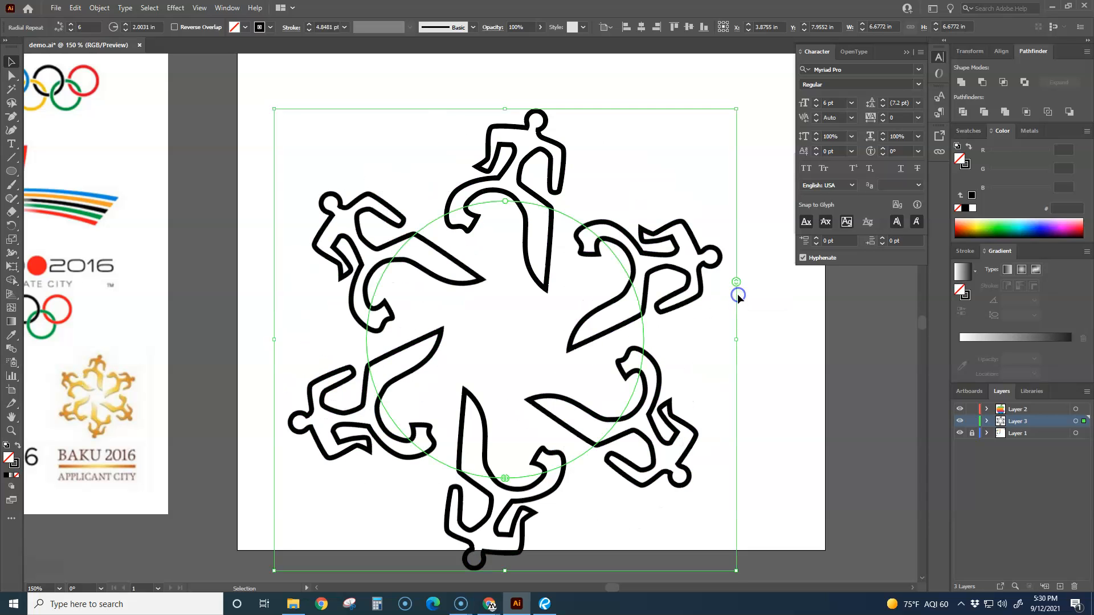
mouse_move(507, 201)
left_mouse_down()
mouse_move(518, 166)
mouse_move(500, 231)
mouse_move(518, 198)
mouse_move(453, 213)
mouse_move(465, 200)
mouse_move(469, 218)
left_mouse_up()
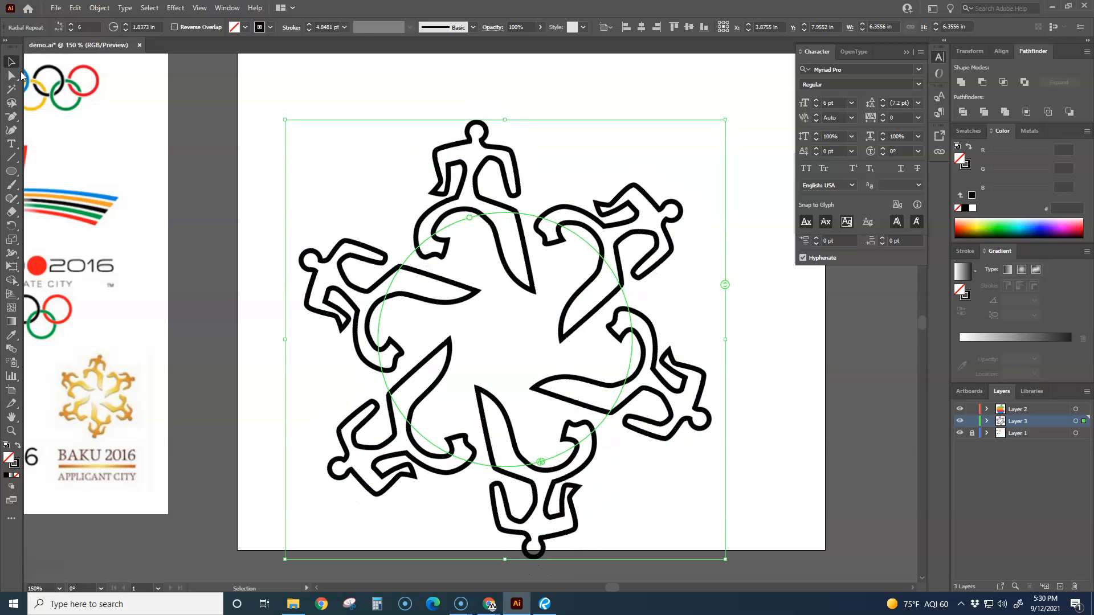
left_click(285, 166)
Scale the ring of figures down to about 2.24 in wide near the middle of the artboard.
scroll(440, 222, "down", 2)
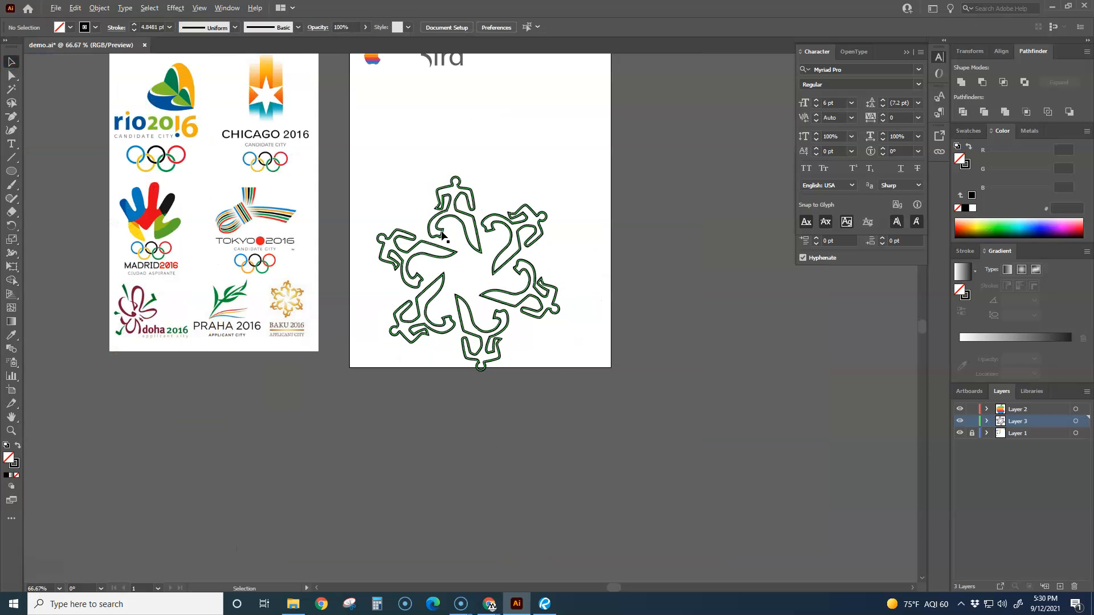
left_click_drag(501, 262, 528, 156)
mouse_move(579, 310)
left_mouse_down()
mouse_move(505, 215)
mouse_move(464, 186)
mouse_move(493, 206)
left_mouse_up()
left_click(513, 253)
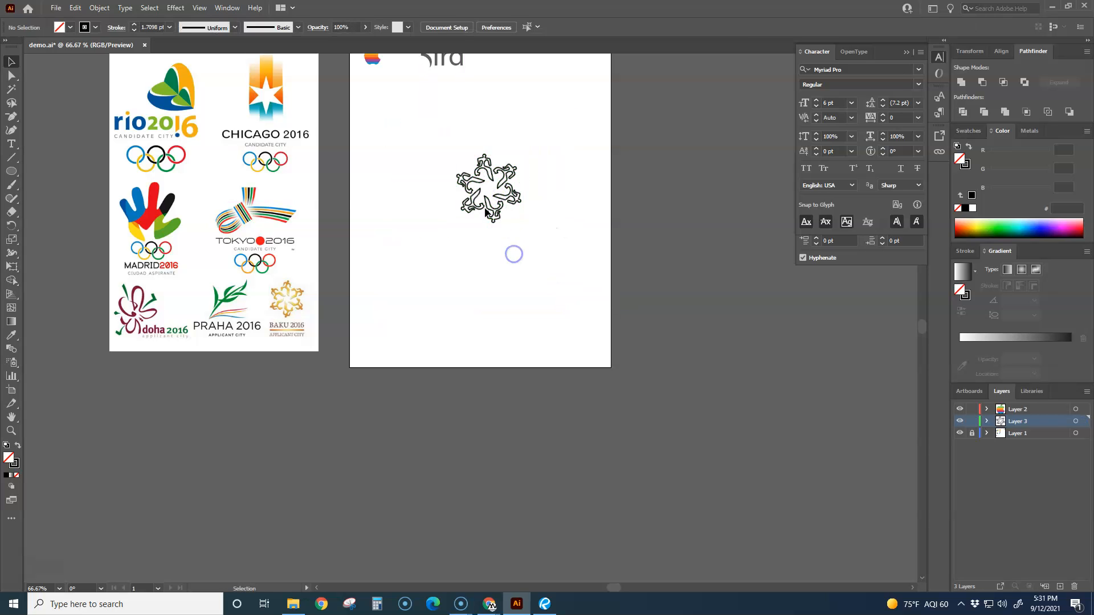
scroll(478, 176, "up", 5)
left_click_drag(532, 284, 464, 318)
scroll(465, 318, "down", 2)
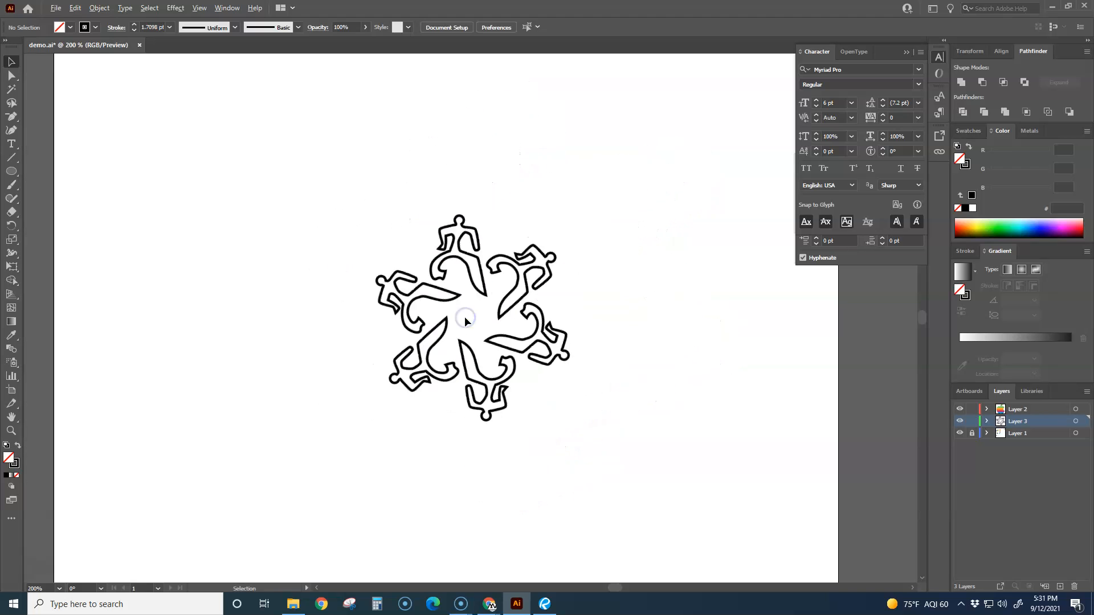
scroll(465, 321, "down", 1)
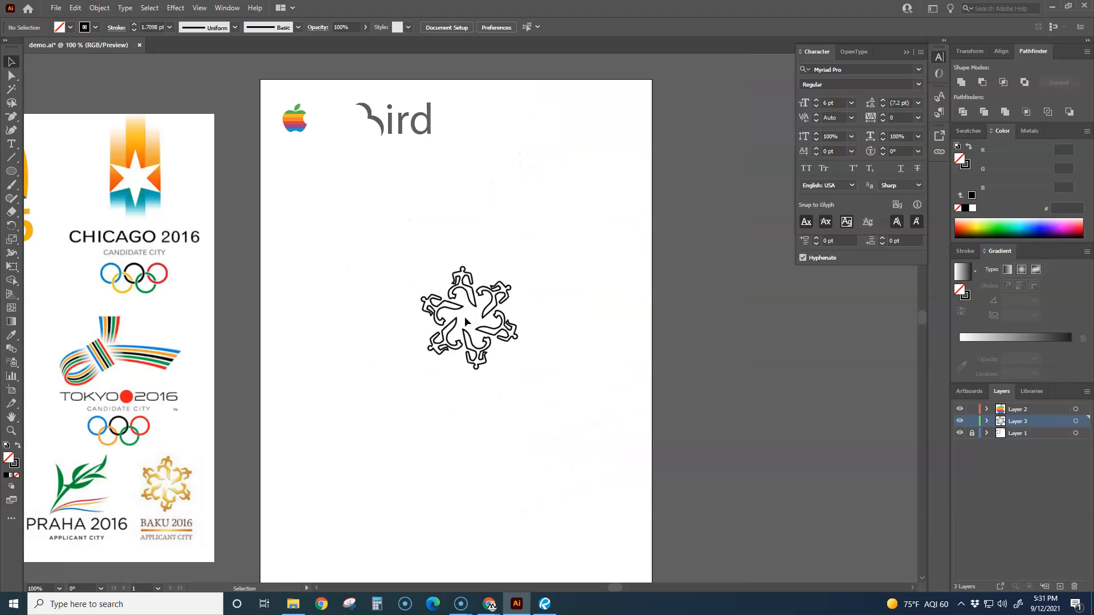
Enlarge the ring of figures to about 7.01 in wide and move it fully onto the artboard.
left_click(495, 307)
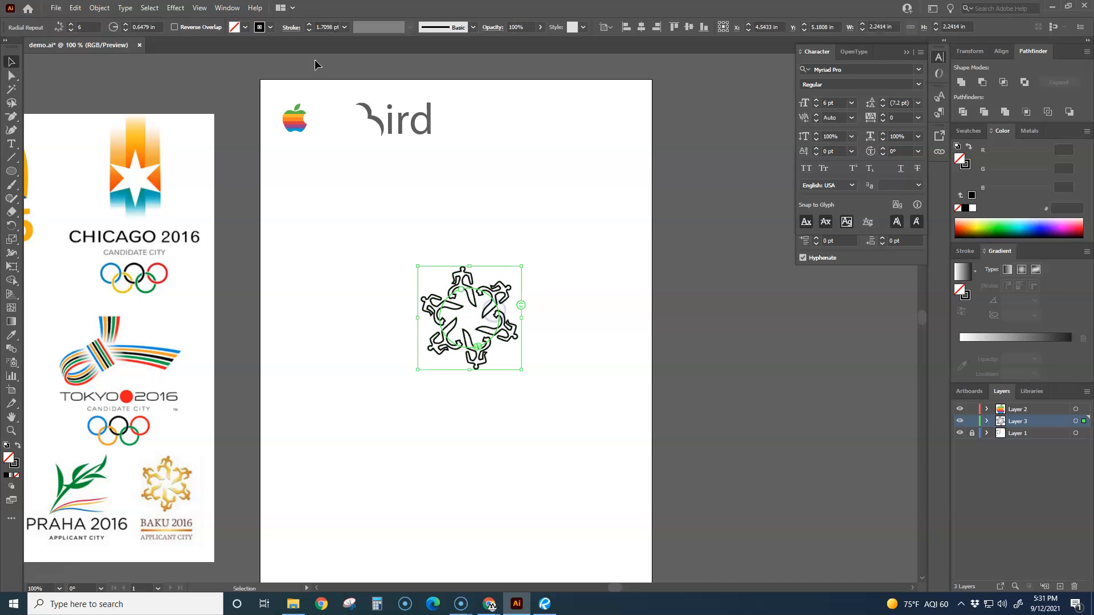
left_click_drag(520, 371, 742, 548)
left_click_drag(708, 497, 619, 441)
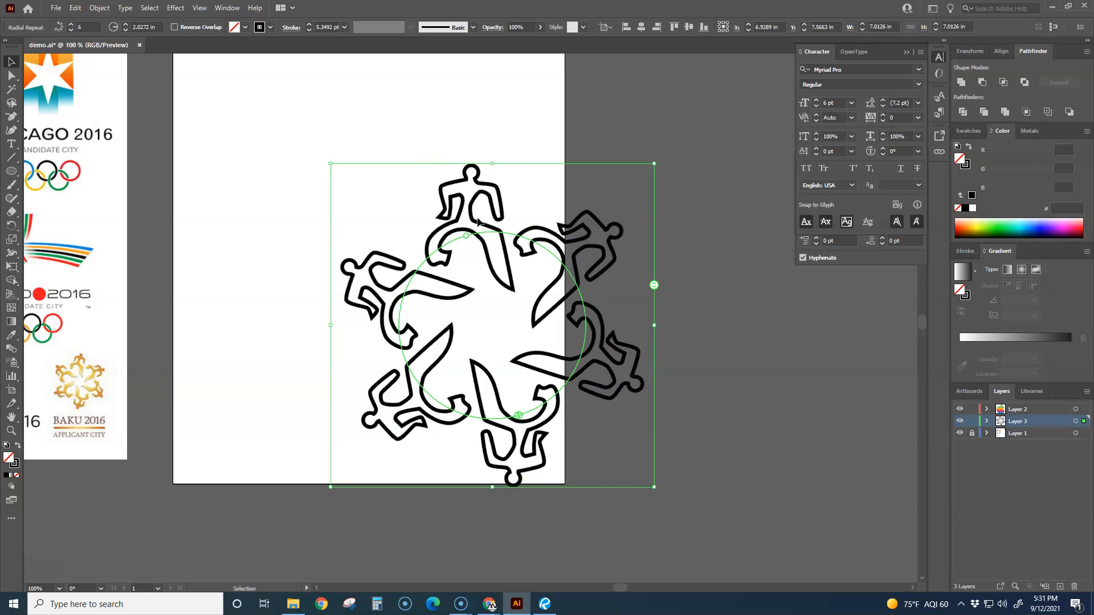
left_click_drag(490, 197, 376, 139)
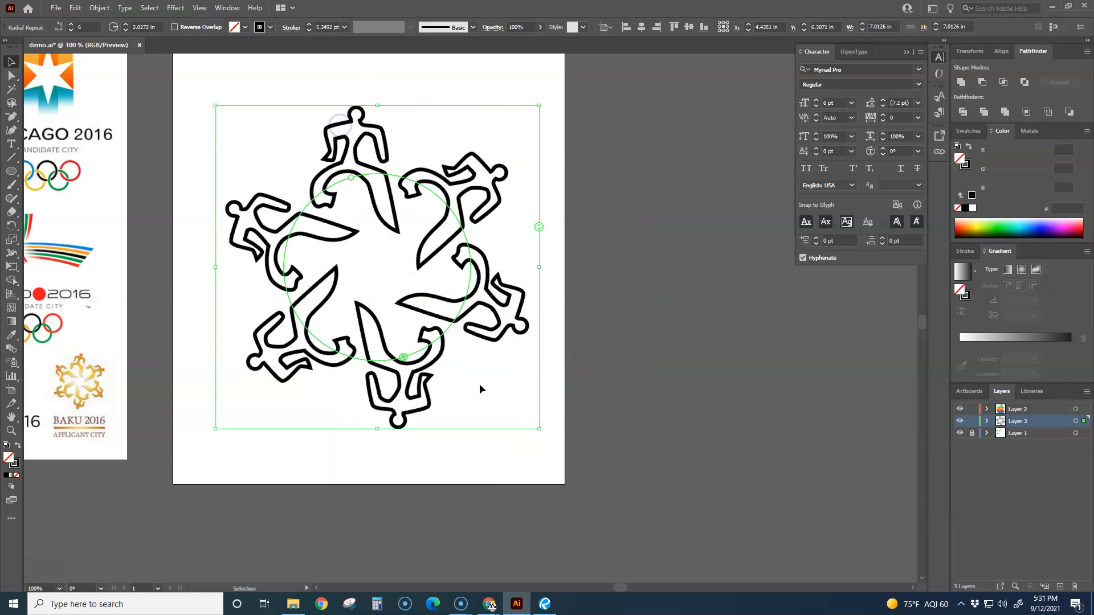
Set the ring's stroke weight to 2 pt and scale the ring down to about 1.82 in wide.
left_click(345, 27)
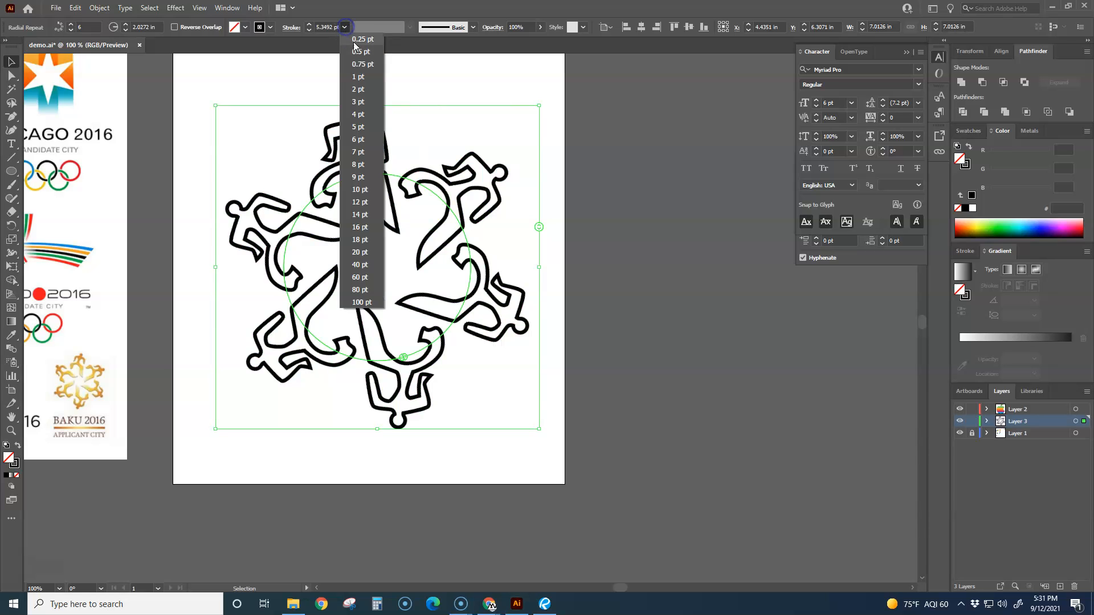
left_click(358, 89)
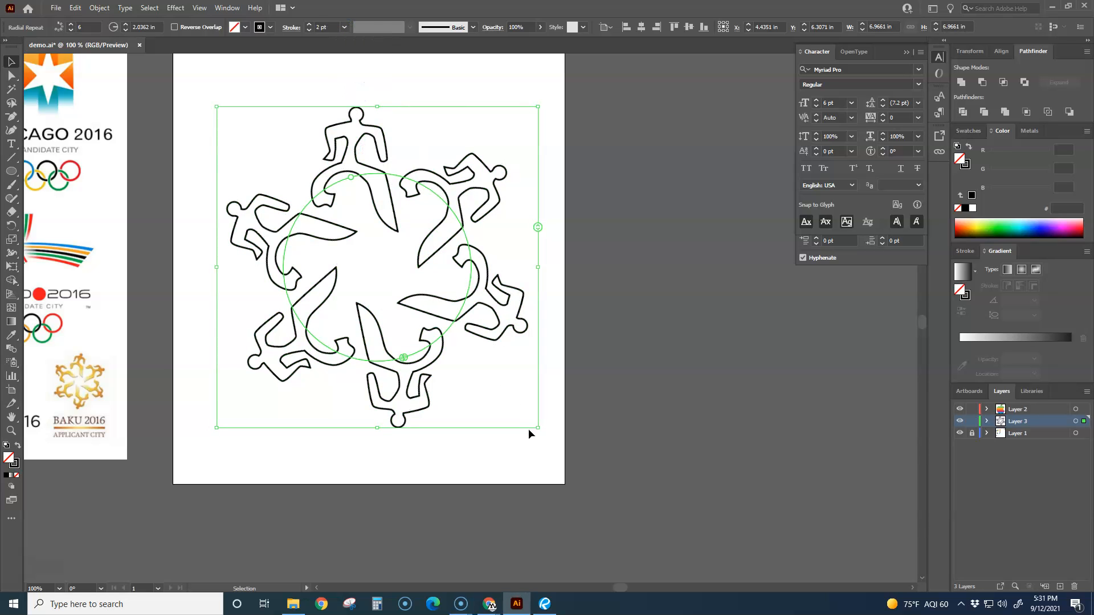
left_click_drag(538, 428, 298, 211)
left_click(275, 229)
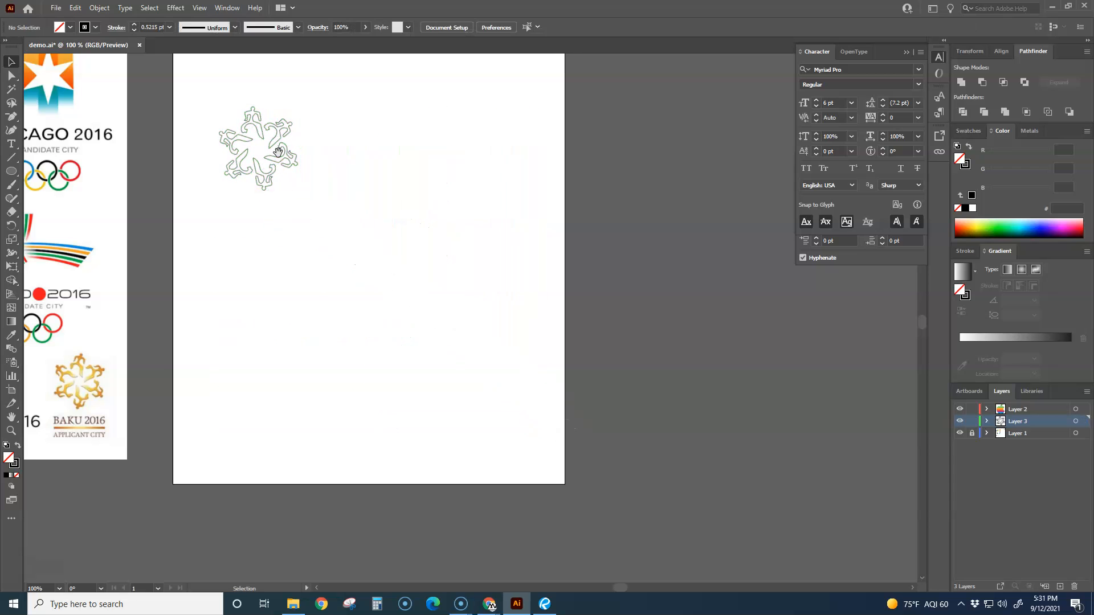
Move the reduced ring of figures to the middle of the artboard.
left_click(292, 170)
left_click_drag(267, 187, 426, 285)
left_click(401, 282)
Check the Scale Strokes & Effects option in the General preferences.
scroll(352, 200, "up", 3)
left_click(76, 8)
left_click(110, 382)
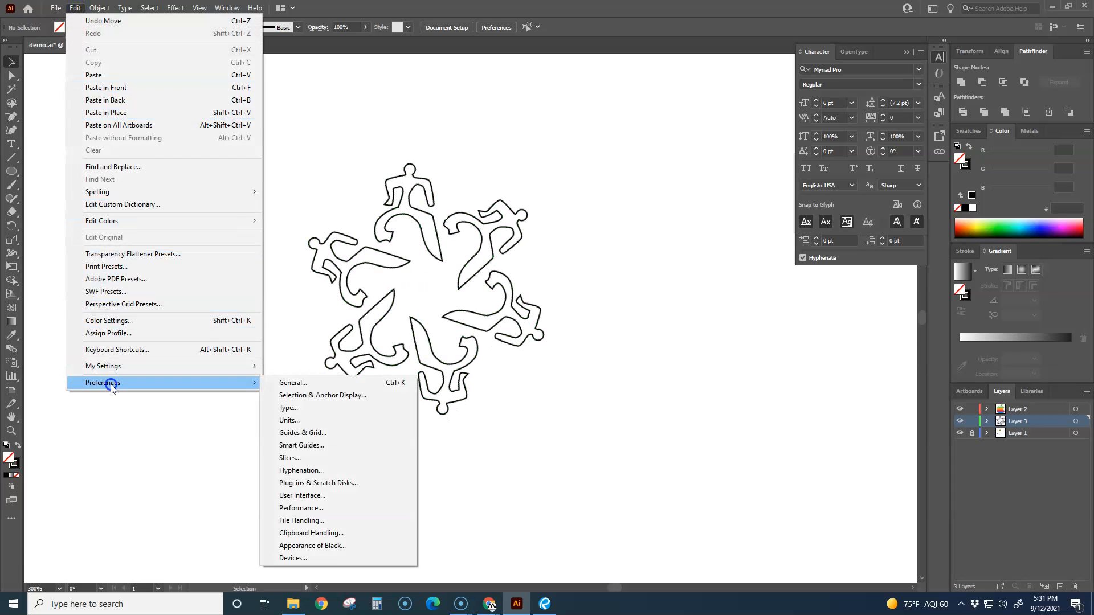
left_click(288, 383)
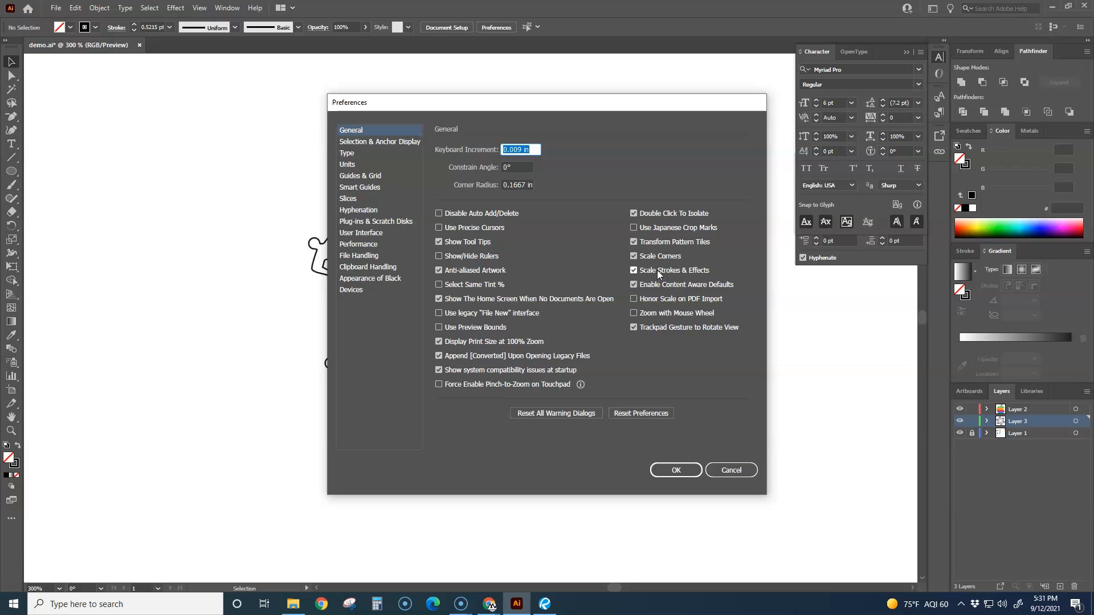
left_click(676, 471)
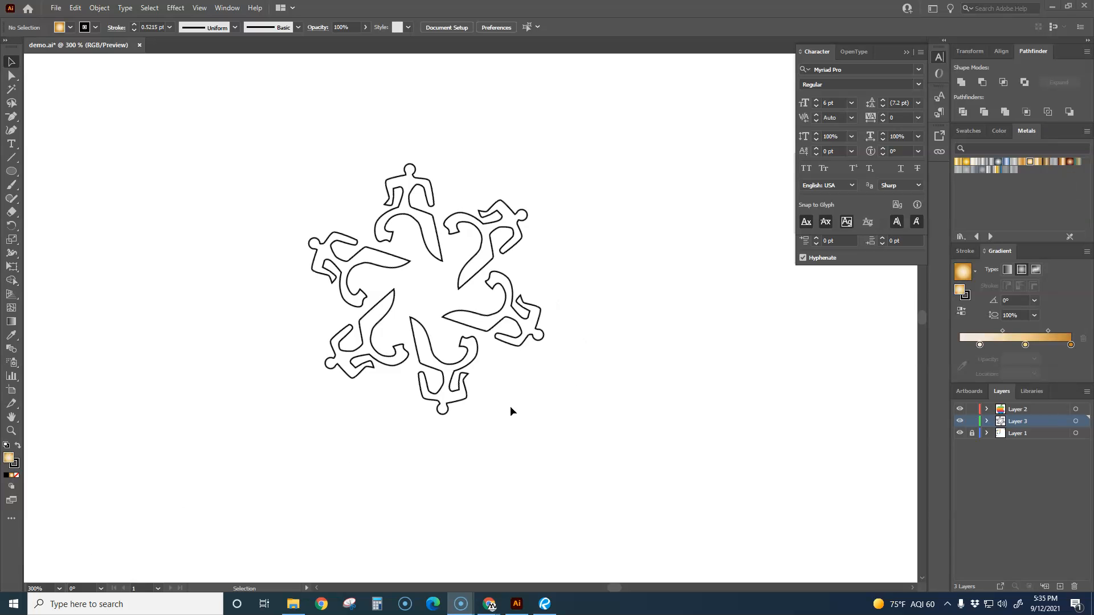
Compare the ring with the gold colouring of the Baku 2016 emblem in the reference image.
scroll(491, 406, "down", 5)
scroll(271, 507, "up", 3)
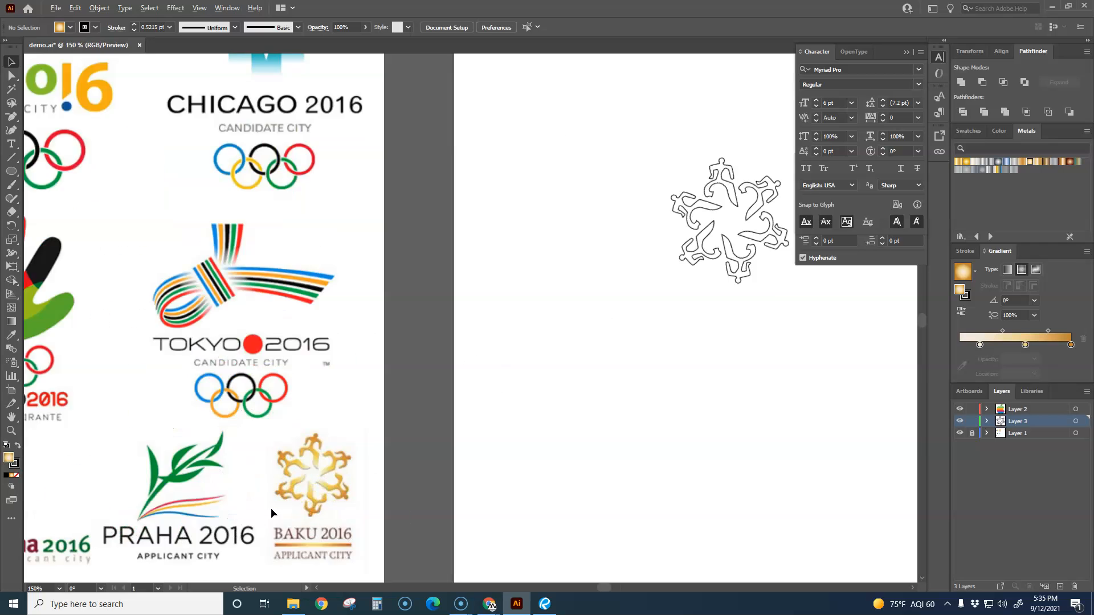
scroll(271, 507, "up", 2)
left_click_drag(450, 432, 328, 352)
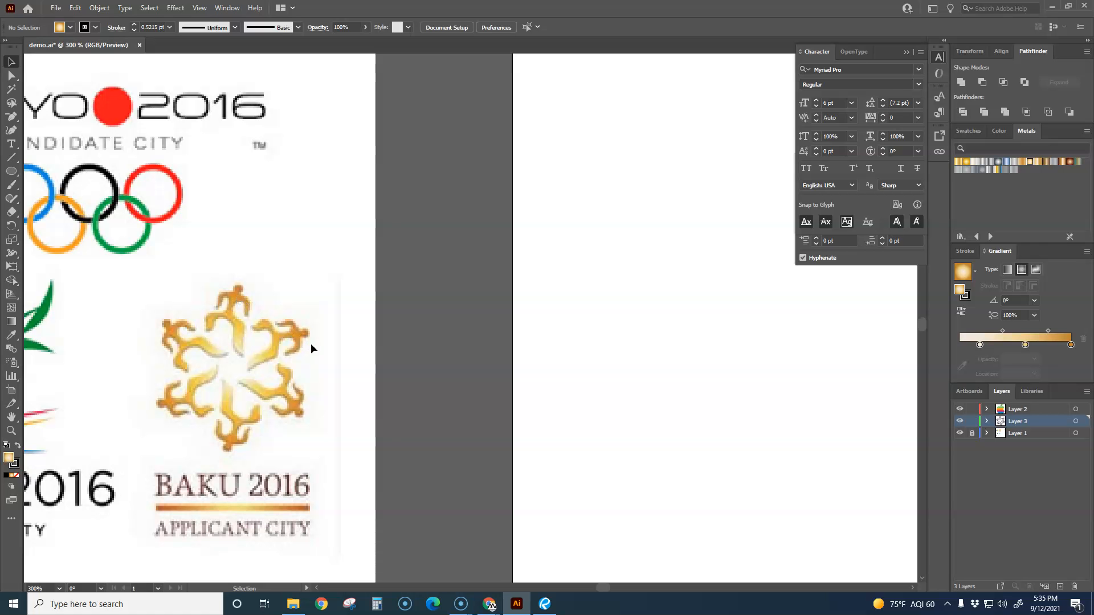
scroll(563, 397, "down", 4)
left_click_drag(668, 399, 493, 439)
scroll(530, 351, "up", 3)
scroll(515, 346, "up", 1)
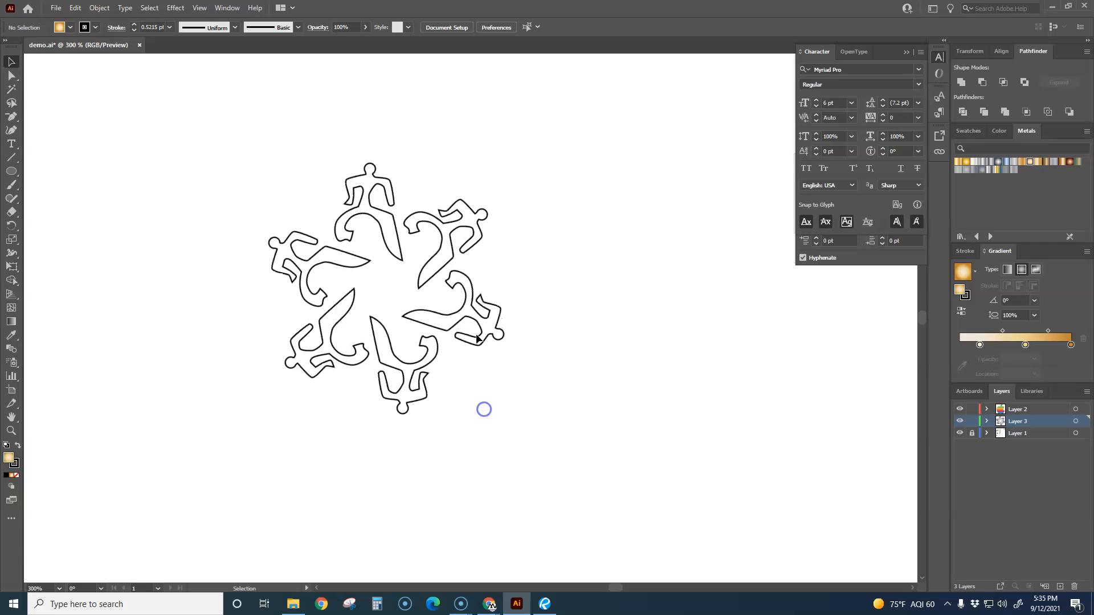
Expand the radial repeat with Object and Fill enabled.
left_click(456, 327)
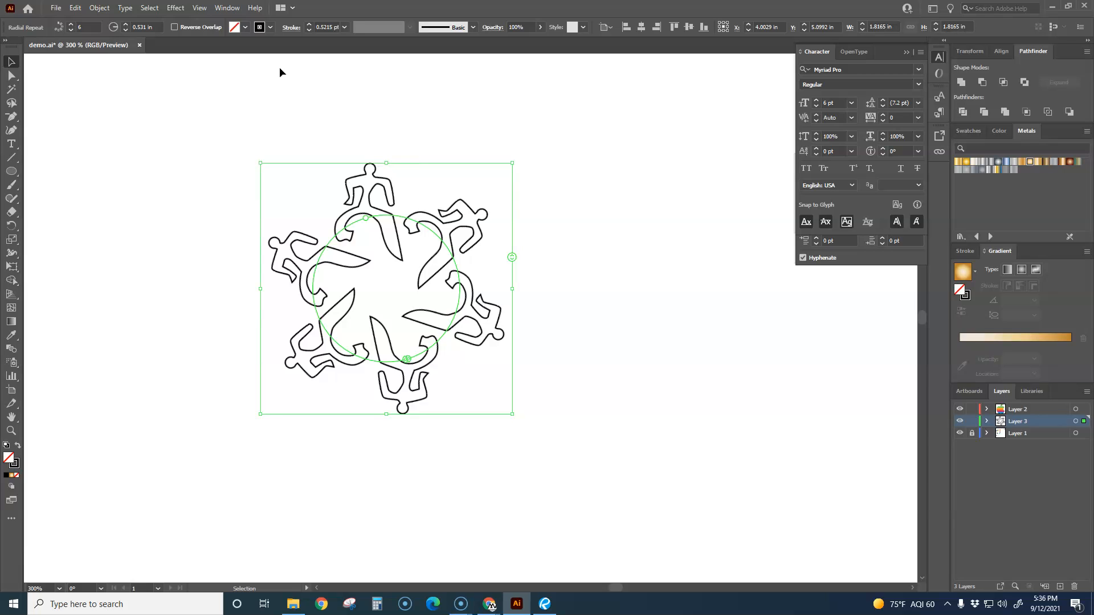
left_click(100, 8)
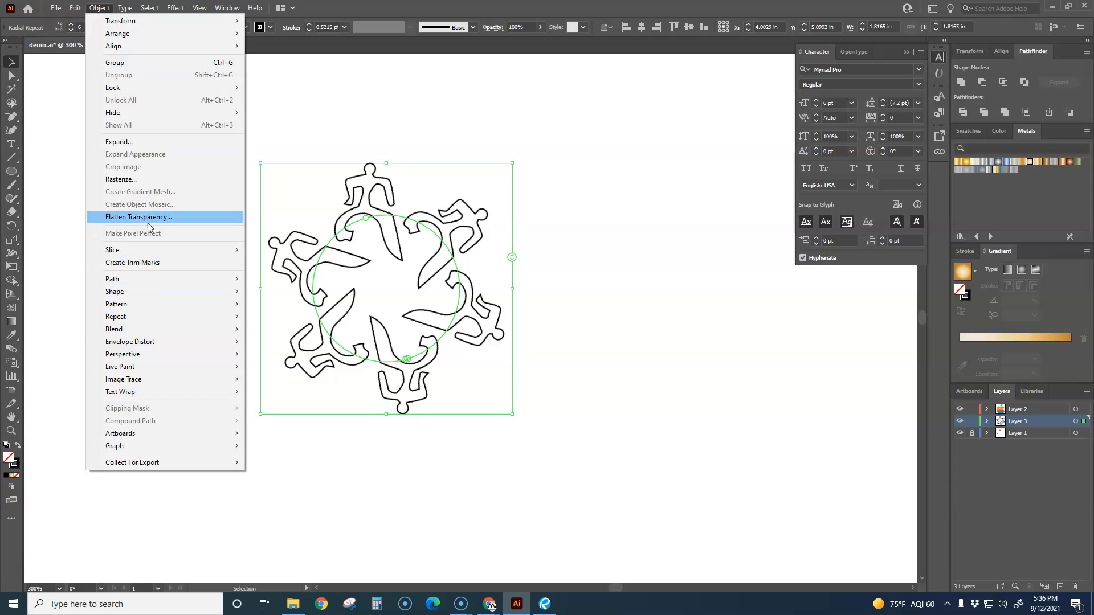
left_click(131, 141)
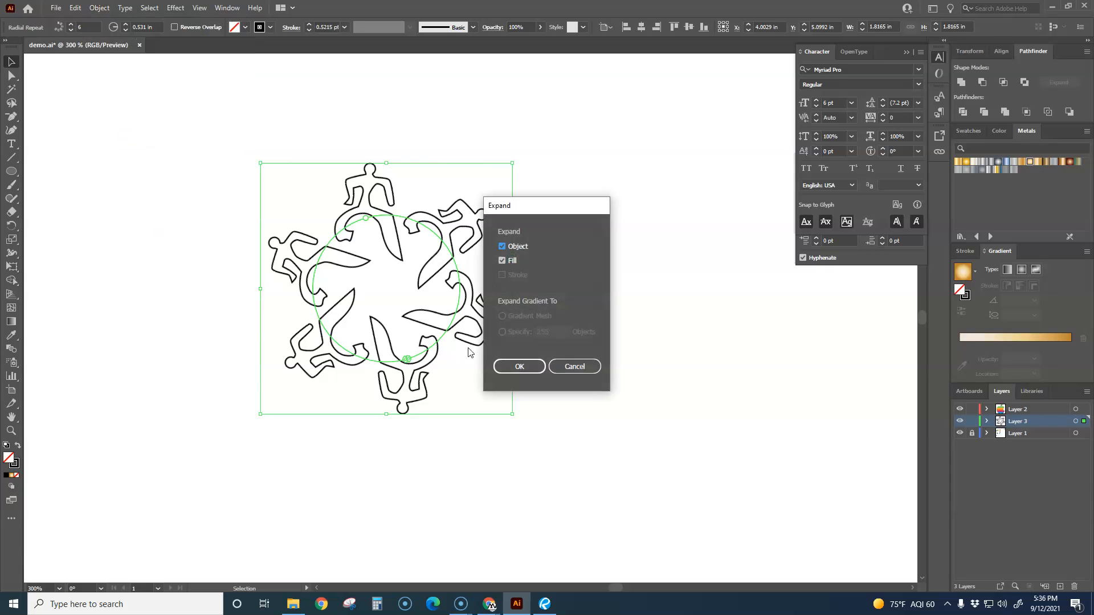
left_click(518, 368)
left_click(580, 412)
Fill the expanded figures with a solid pinkish red.
left_click(454, 331)
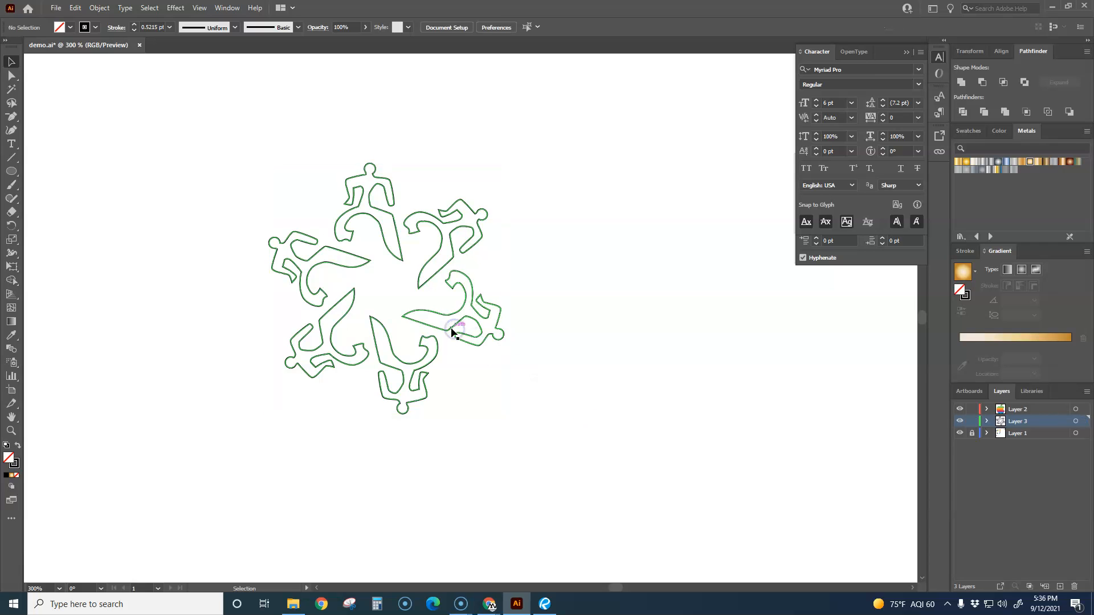
double_click(8, 458)
left_click(338, 157)
left_click(495, 131)
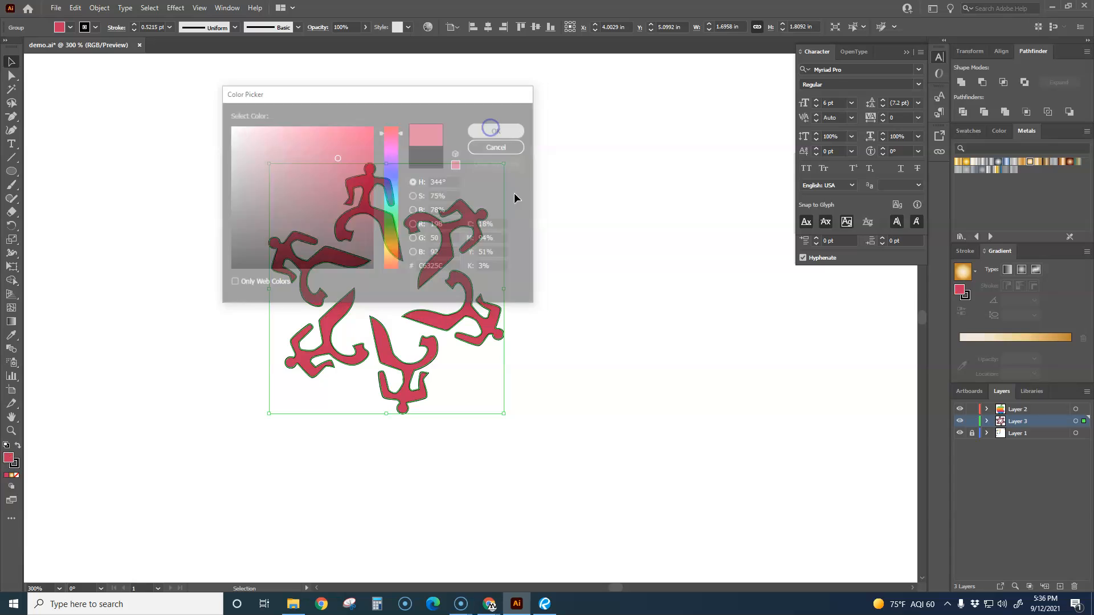
left_click(582, 313)
left_click(581, 342)
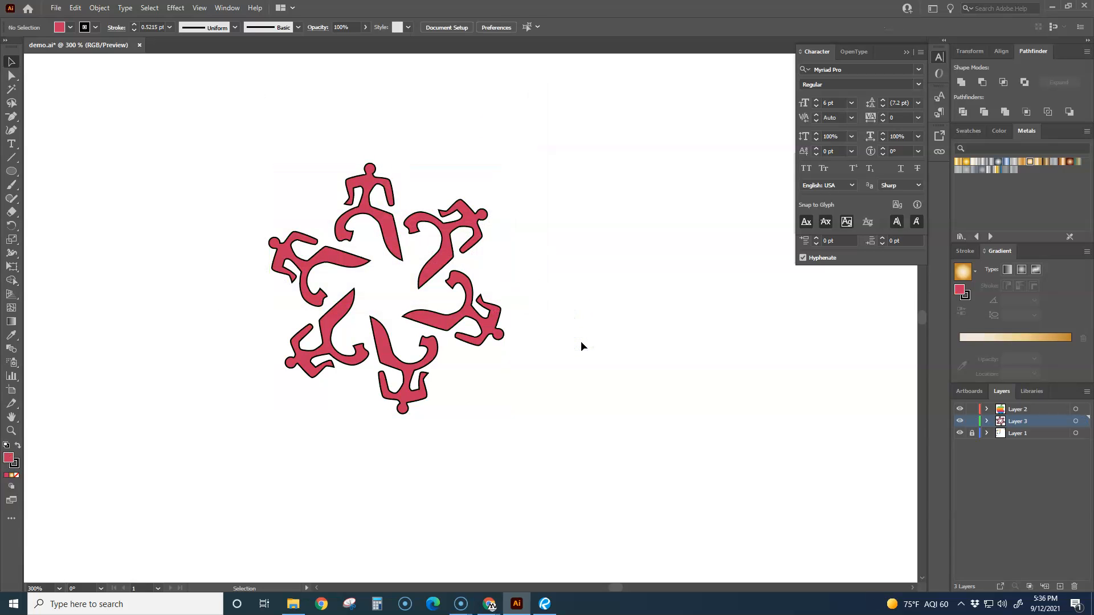
Remove the red fill from the figures, leaving only their outlines.
key("ctrl+a")
key("slash")
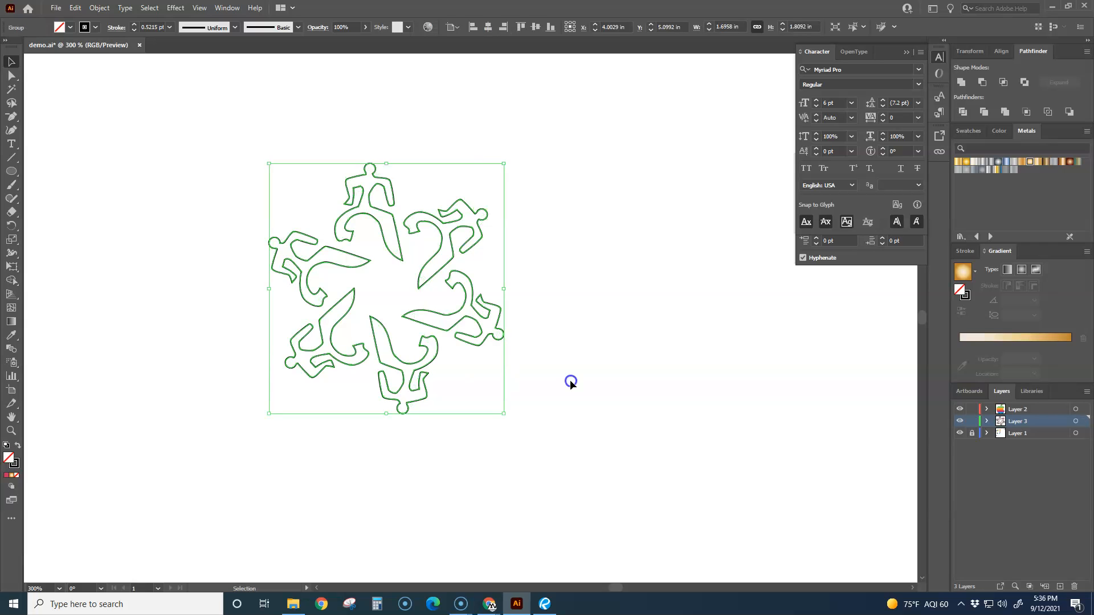
left_click(571, 380)
Draw a circle about 1.85 in wide that encloses all six figures and nudge it slightly right to centre it.
scroll(539, 402, "down", 1)
left_click_drag(539, 412, 483, 371)
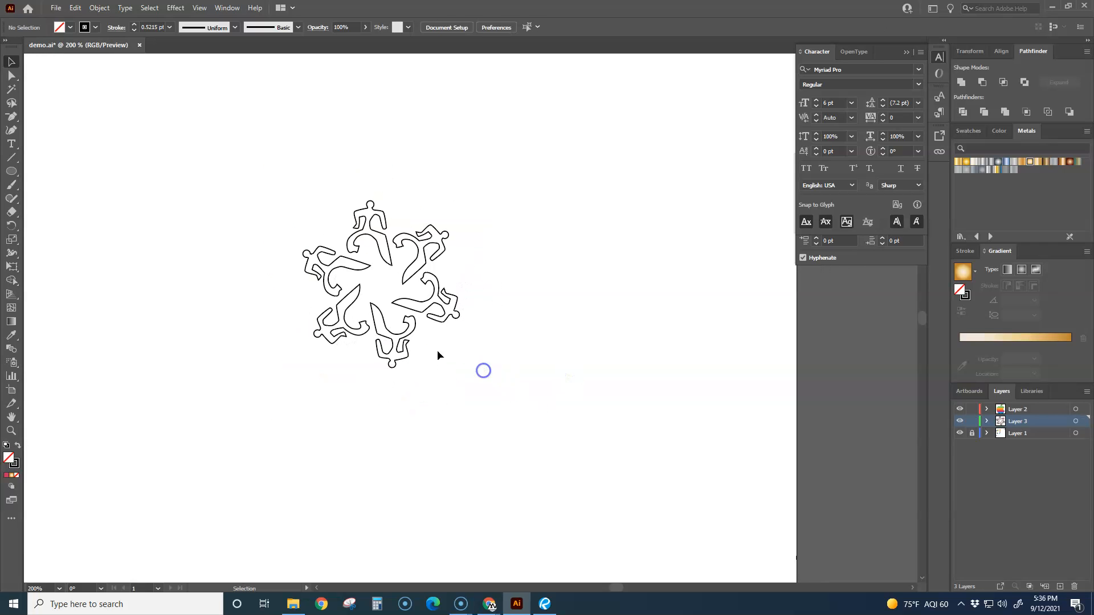
left_click(12, 171)
left_click_drag(494, 291, 466, 359)
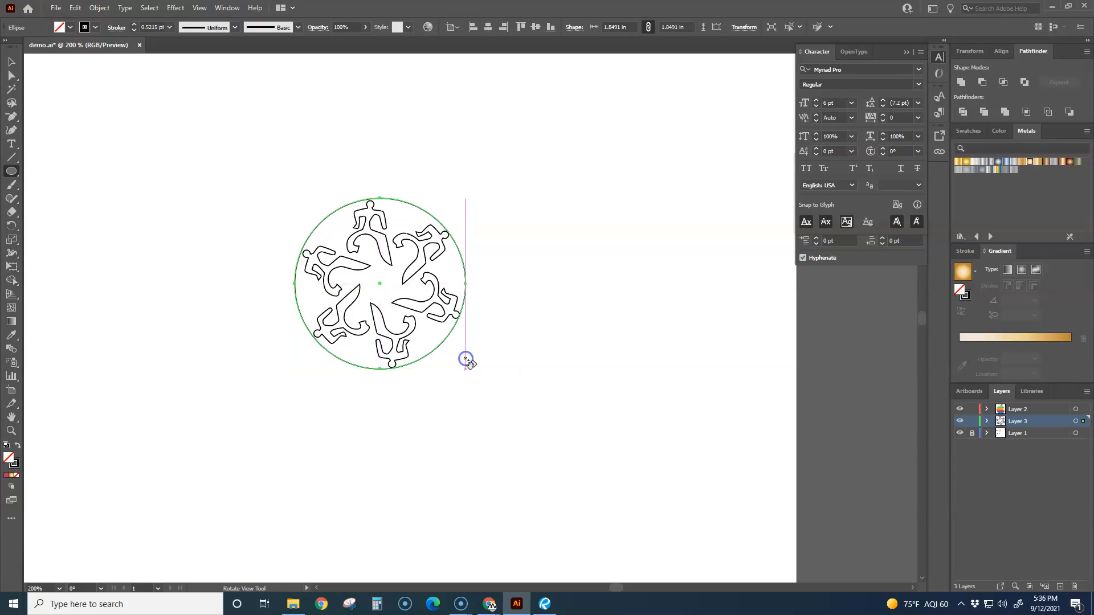
key("Right")
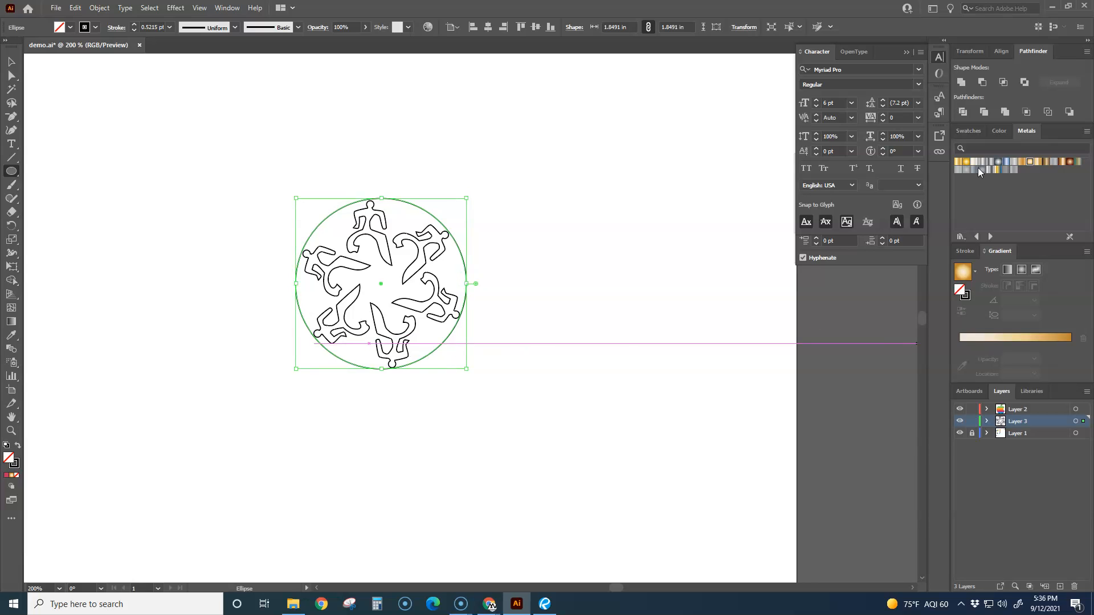
Fill the circle with a gold radial gradient from the Metals swatches and shift its stops outward, the middle one to about 71.6%.
left_click(1032, 162)
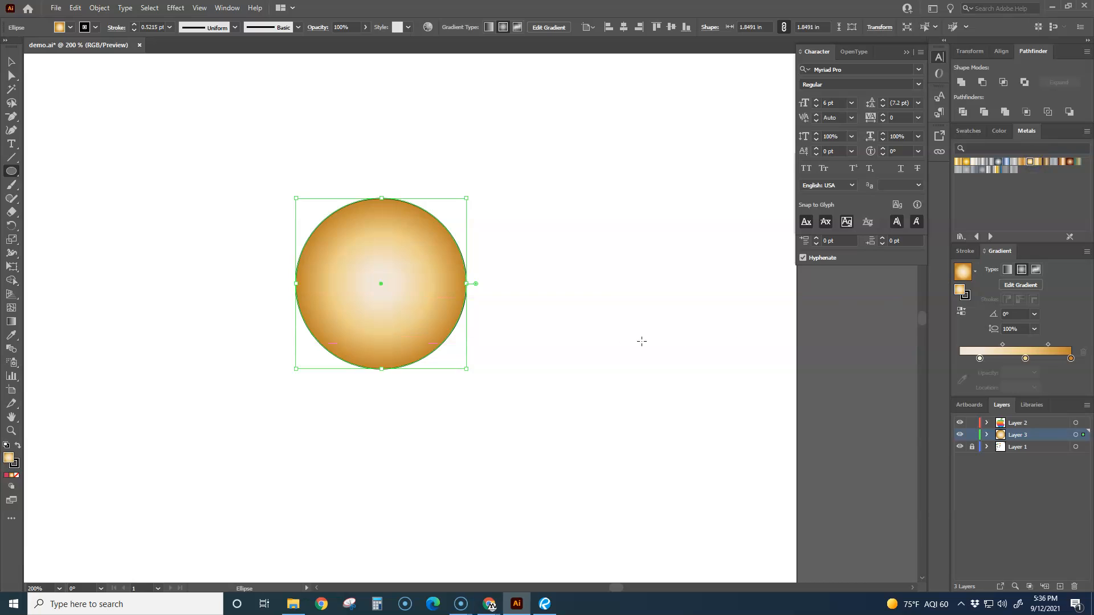
left_click(1026, 358)
left_click_drag(1026, 358, 1004, 345)
left_click(991, 344)
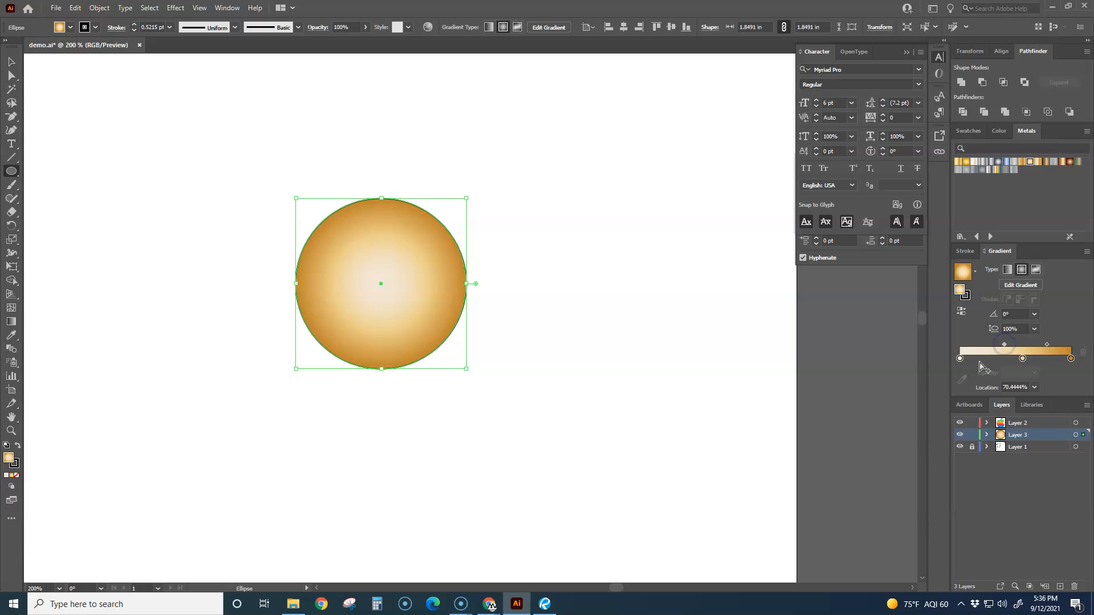
left_click_drag(960, 359, 1039, 358)
Send the gradient circle to the back, behind the figure outlines.
left_click(11, 61)
left_click(105, 151)
left_click(389, 251)
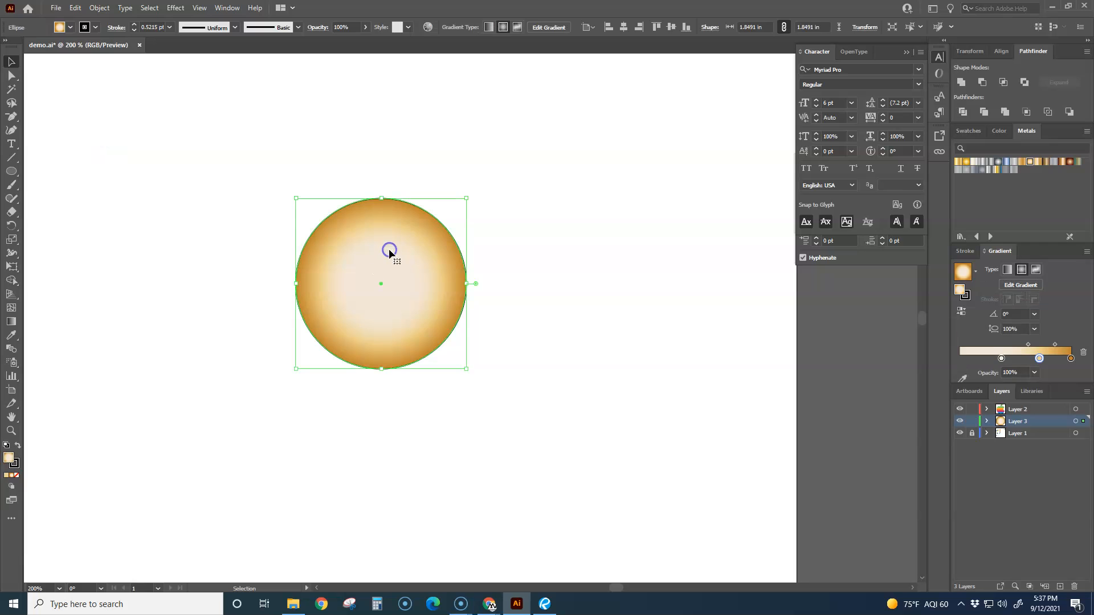
right_click(390, 251)
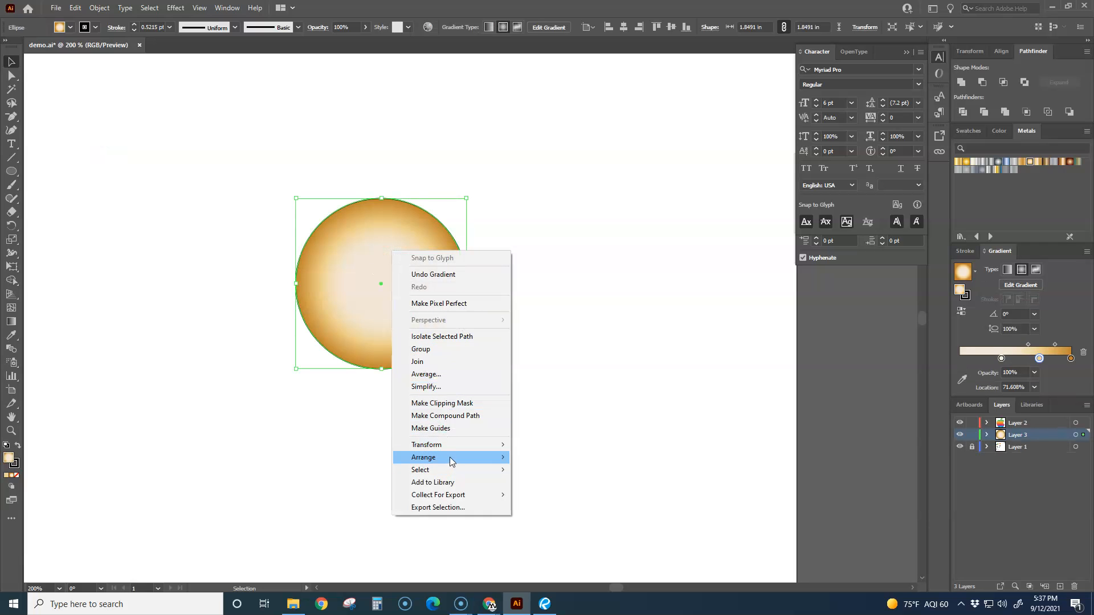
mouse_move(450, 458)
left_click(561, 496)
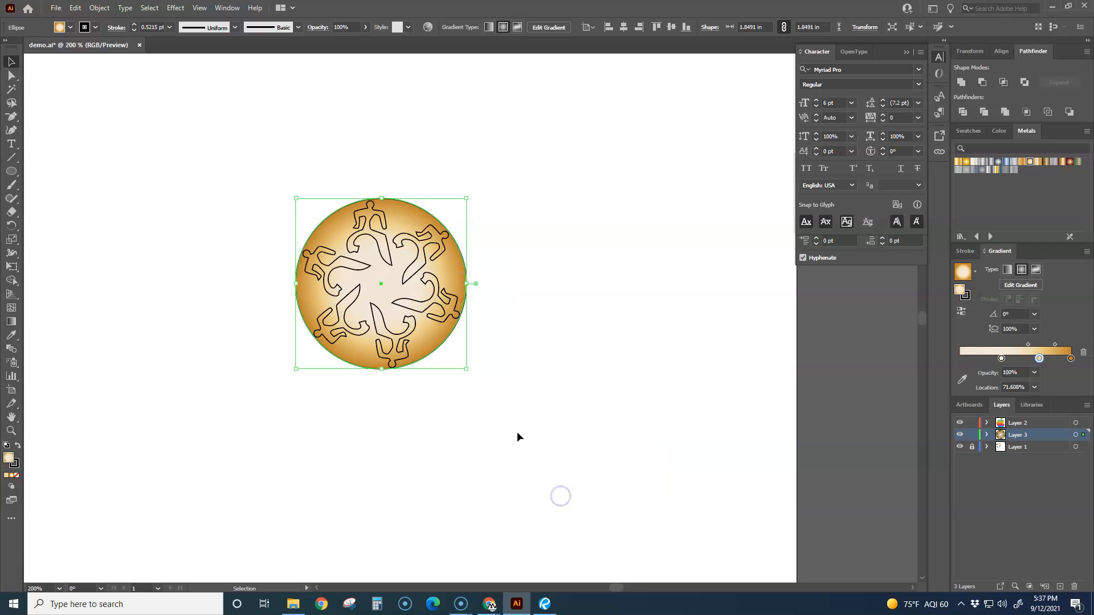
left_click(516, 434)
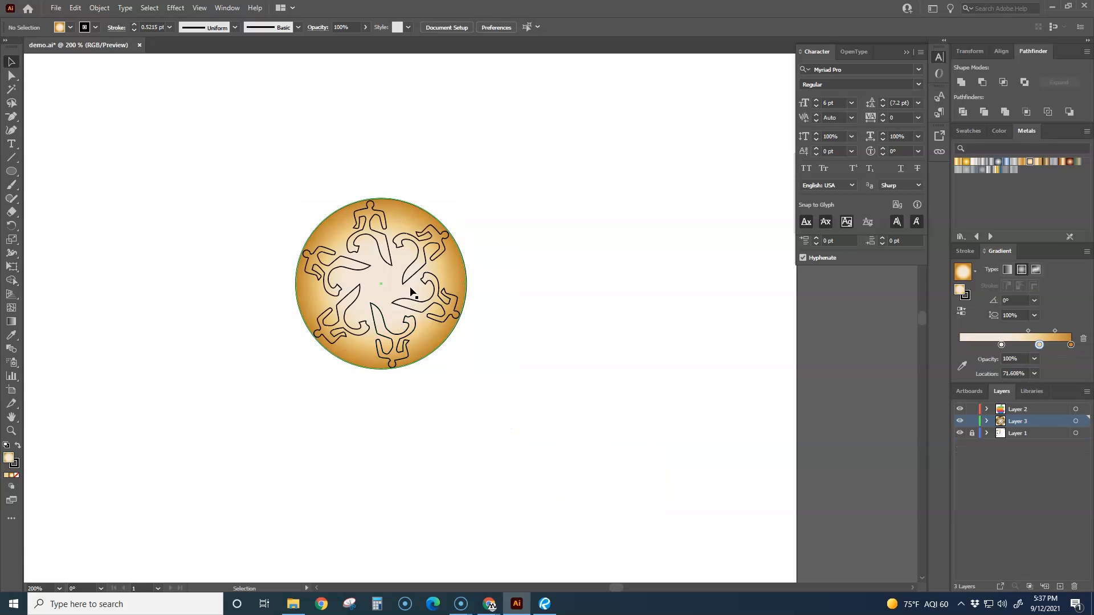
Divide the circle and the figures with Pathfinder and ungroup the resulting pieces.
left_click_drag(463, 392, 361, 316)
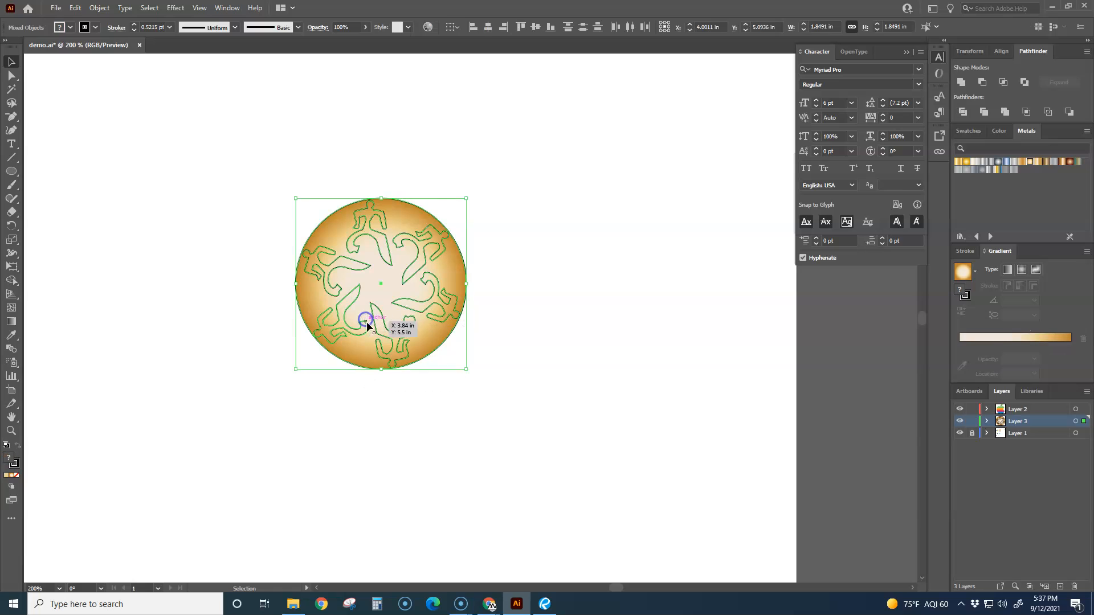
left_click(965, 114)
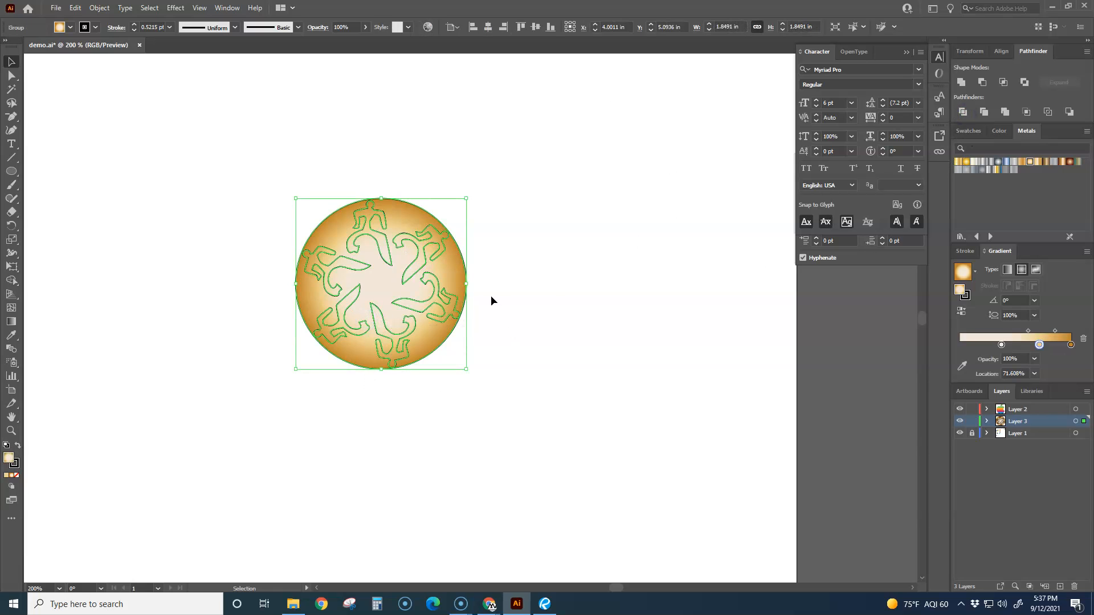
left_click(520, 267)
left_click(456, 276)
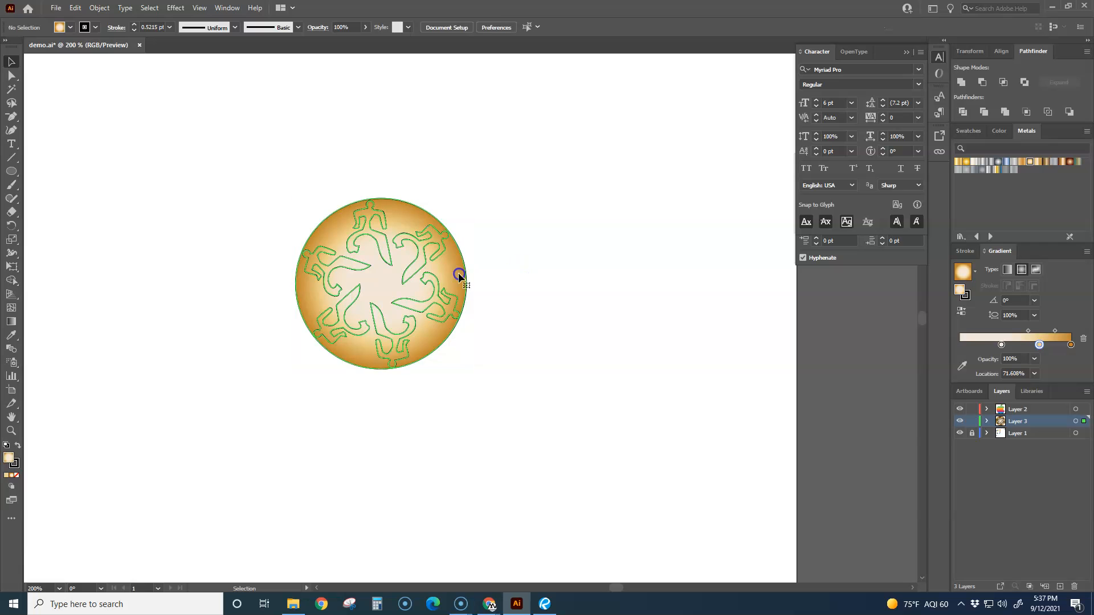
right_click(527, 266)
left_click(564, 362)
key("ctrl+shift+a")
Pull the leftover circle background away from the gold figures and delete it.
left_click_drag(465, 273, 693, 174)
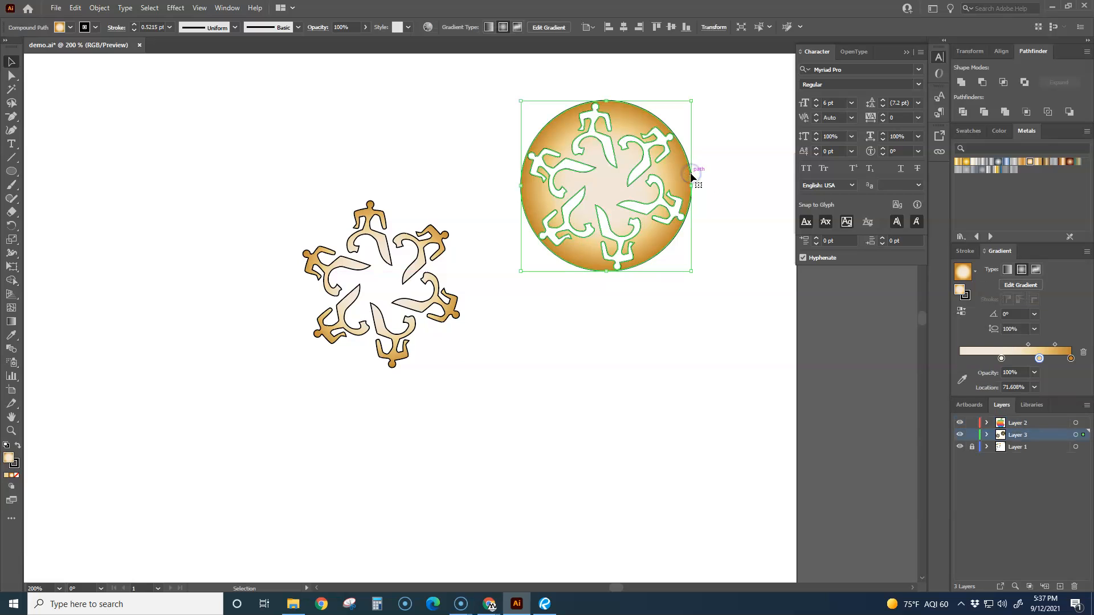
key("Delete")
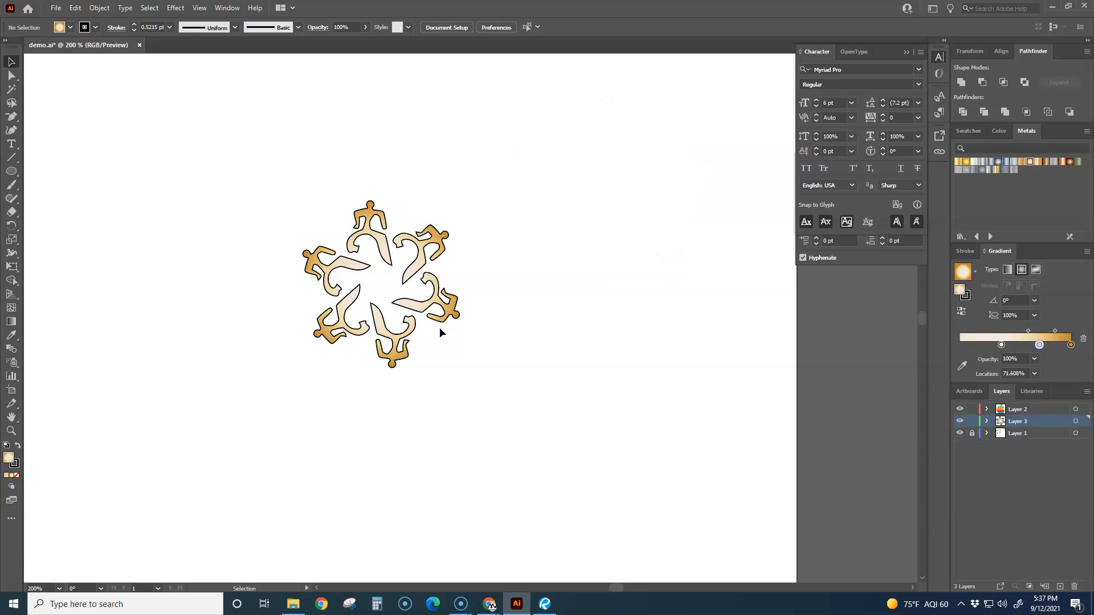
left_click(439, 311)
left_click(454, 373)
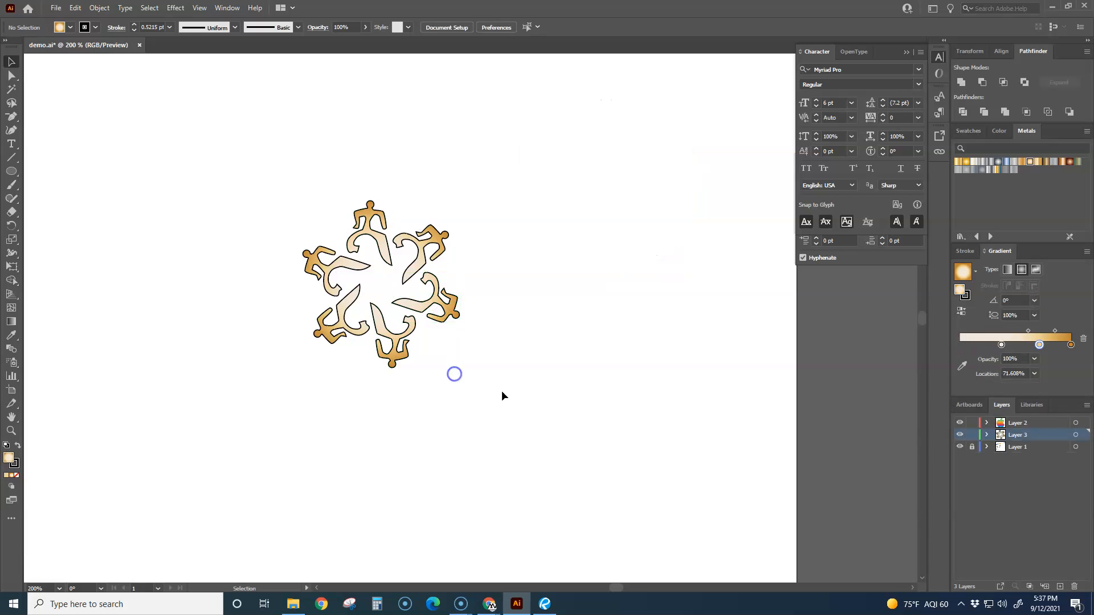
Remove the black stroke from all six gold figures.
left_click_drag(500, 395, 308, 228)
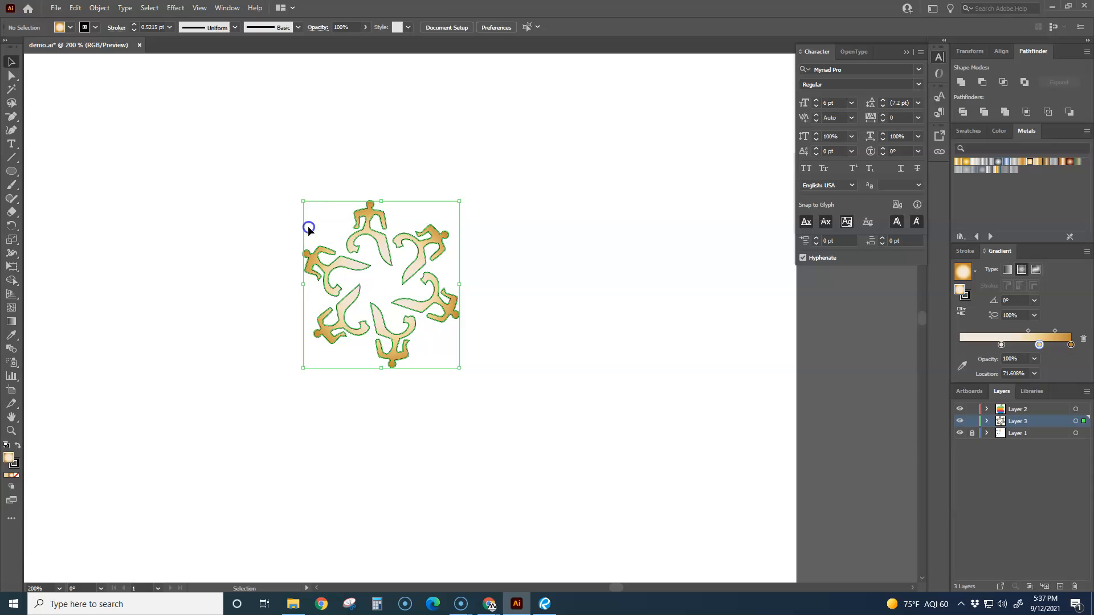
left_click(15, 464)
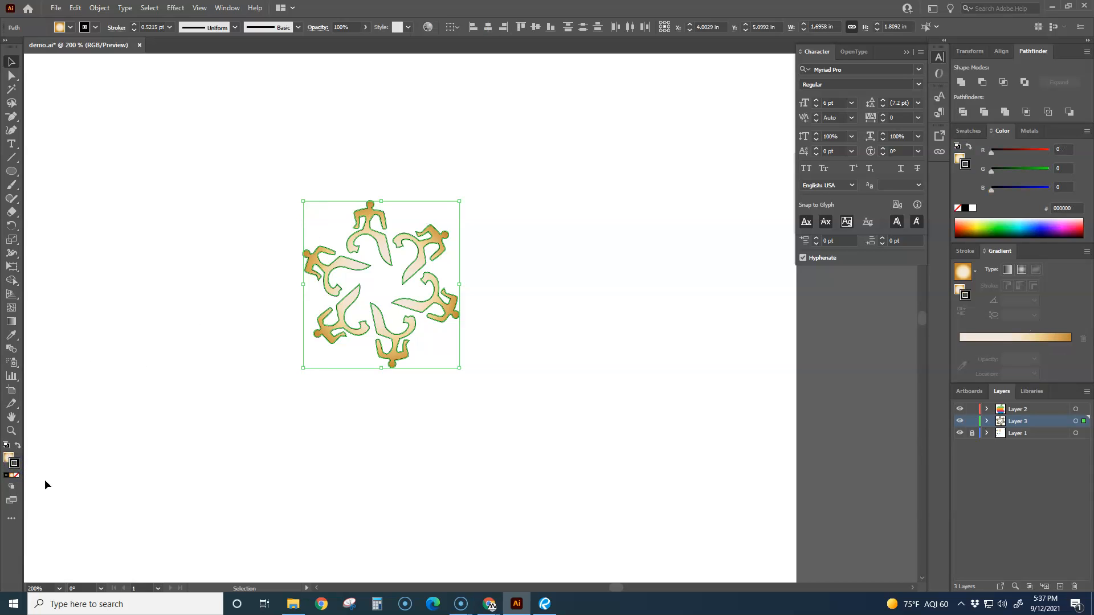
left_click(16, 475)
left_click(245, 466)
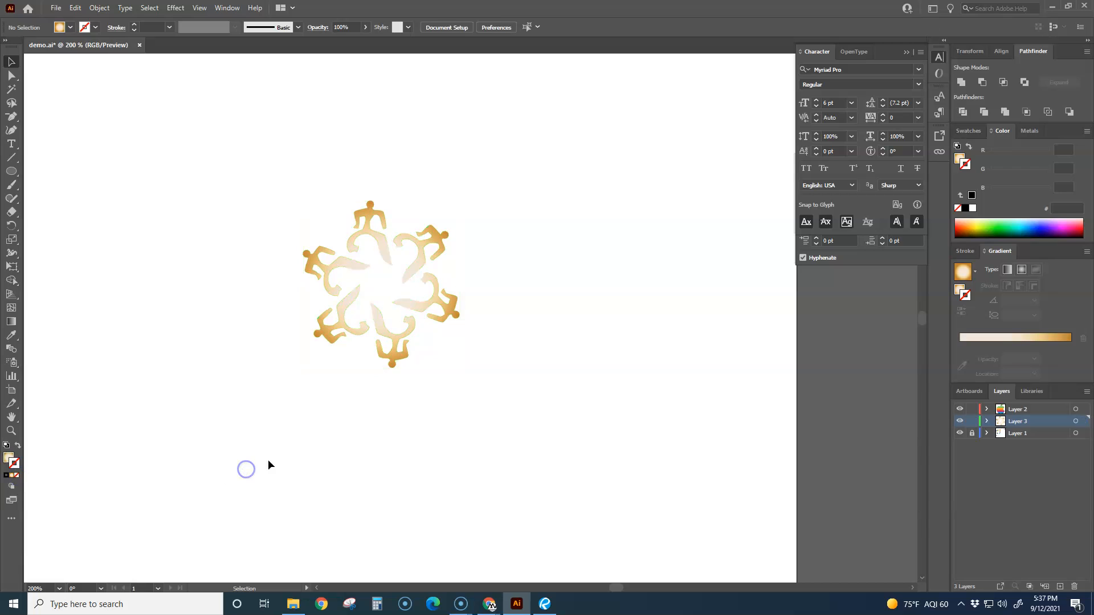
Group the six gold figures into one object.
scroll(409, 394, "down", 2)
left_click_drag(379, 450, 423, 406)
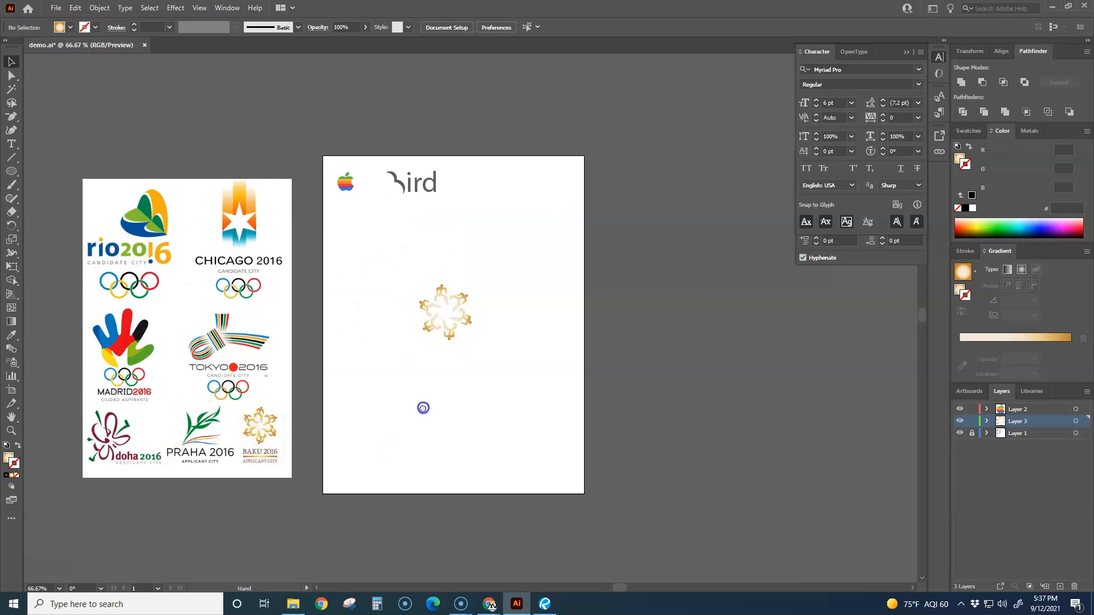
scroll(409, 383, "up", 1)
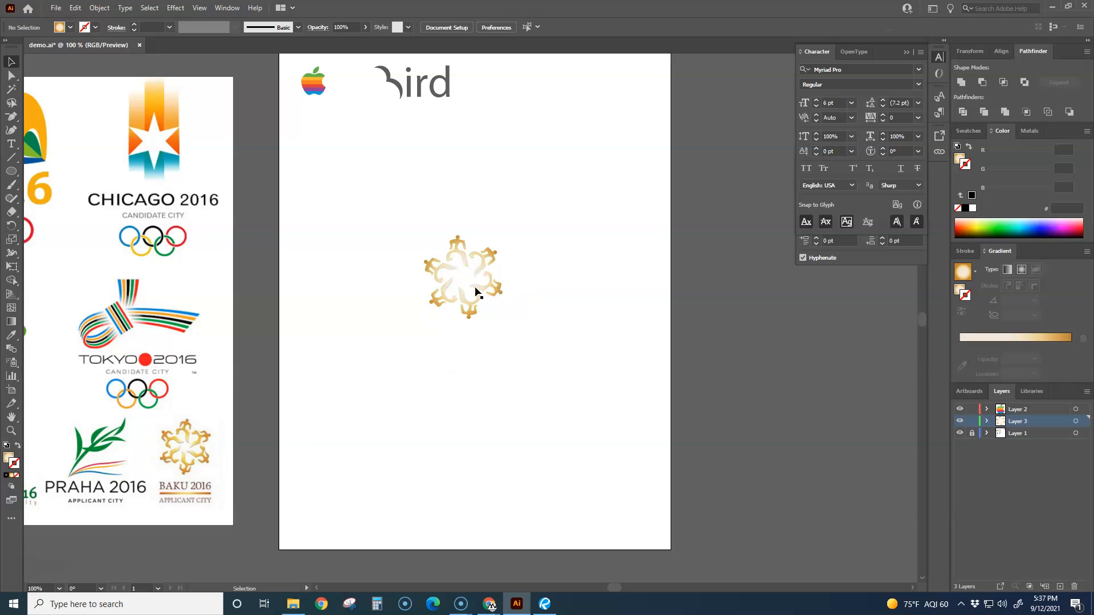
left_click(452, 244)
right_click(554, 333)
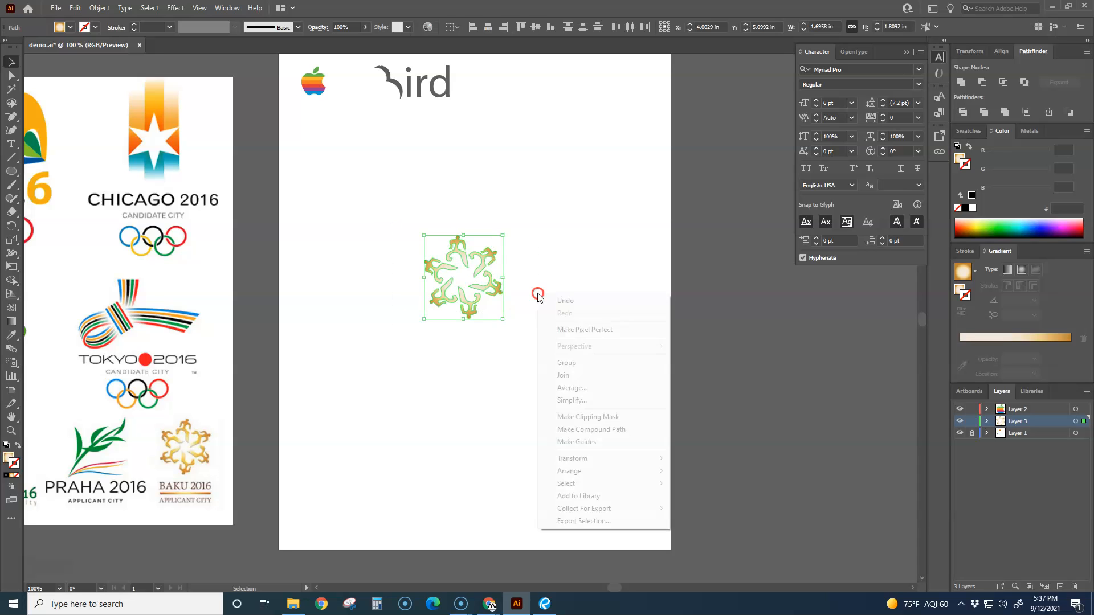
left_click(487, 362)
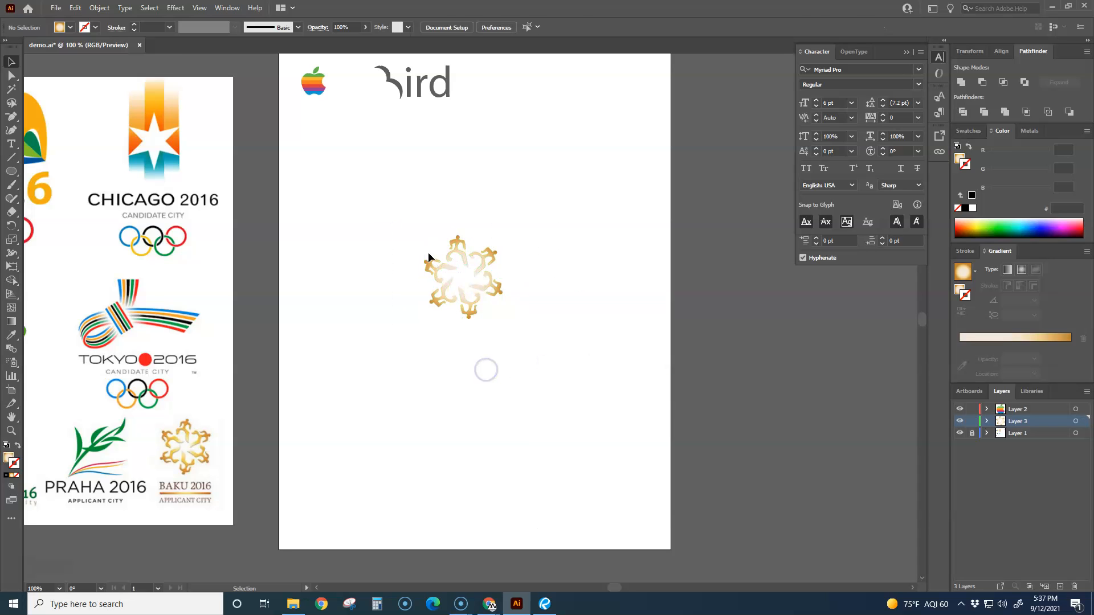
Scale the gold emblem down to about 0.99 in wide and place it beside the Bird logo near the artboard's upper edge.
left_click(478, 261)
left_click_drag(503, 319, 518, 124)
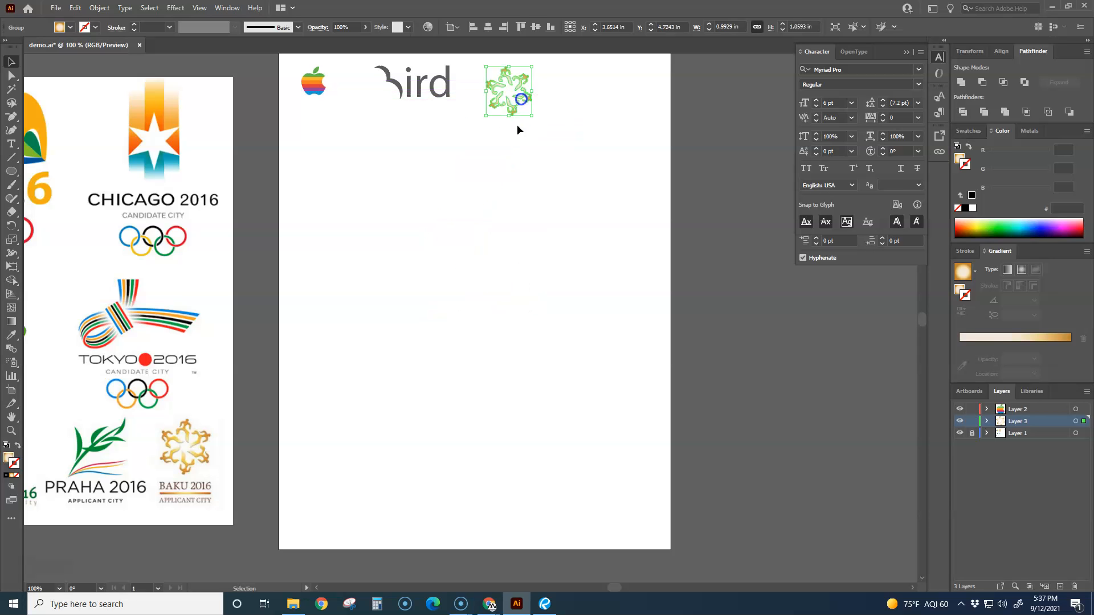
left_click(509, 184)
left_click_drag(478, 193, 516, 233)
scroll(483, 321, "down", 1)
left_click_drag(458, 370, 471, 351)
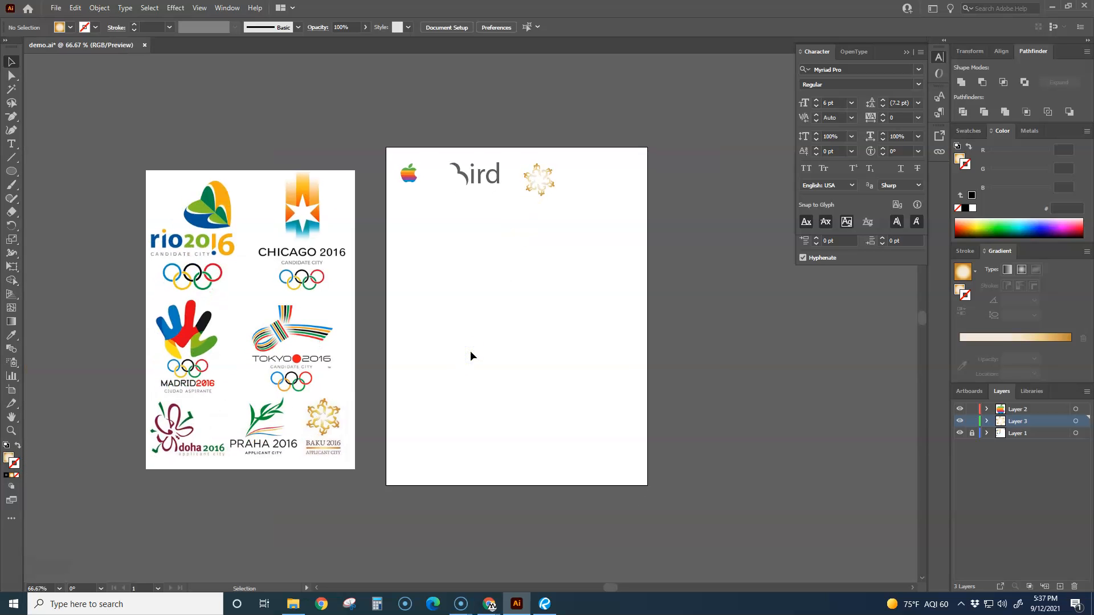